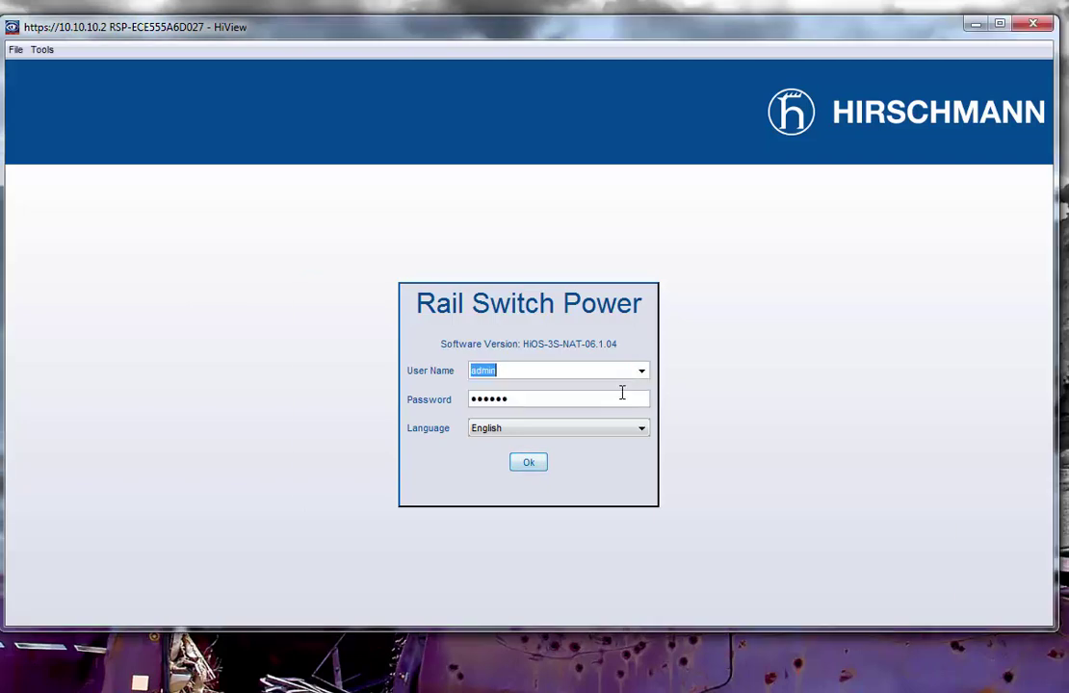
- Log in to the RSP at 10.10.10.2 with the admin password, re-entering it after the access error
key("Tab")
key("Return")
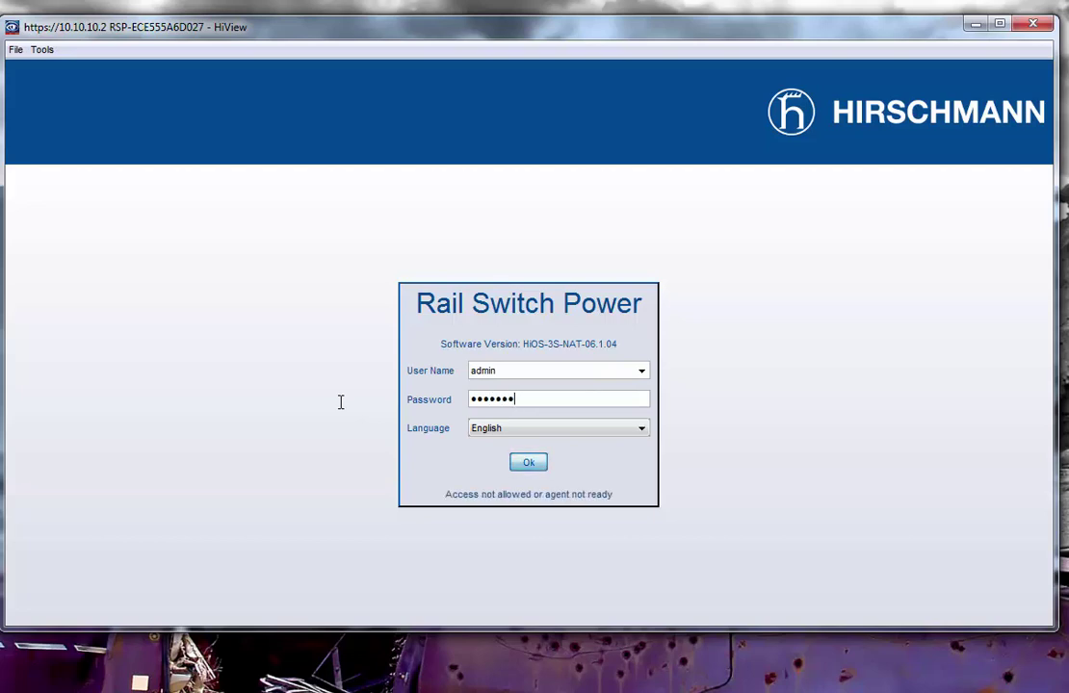
left_click_drag(536, 403, 411, 389)
key("Return")
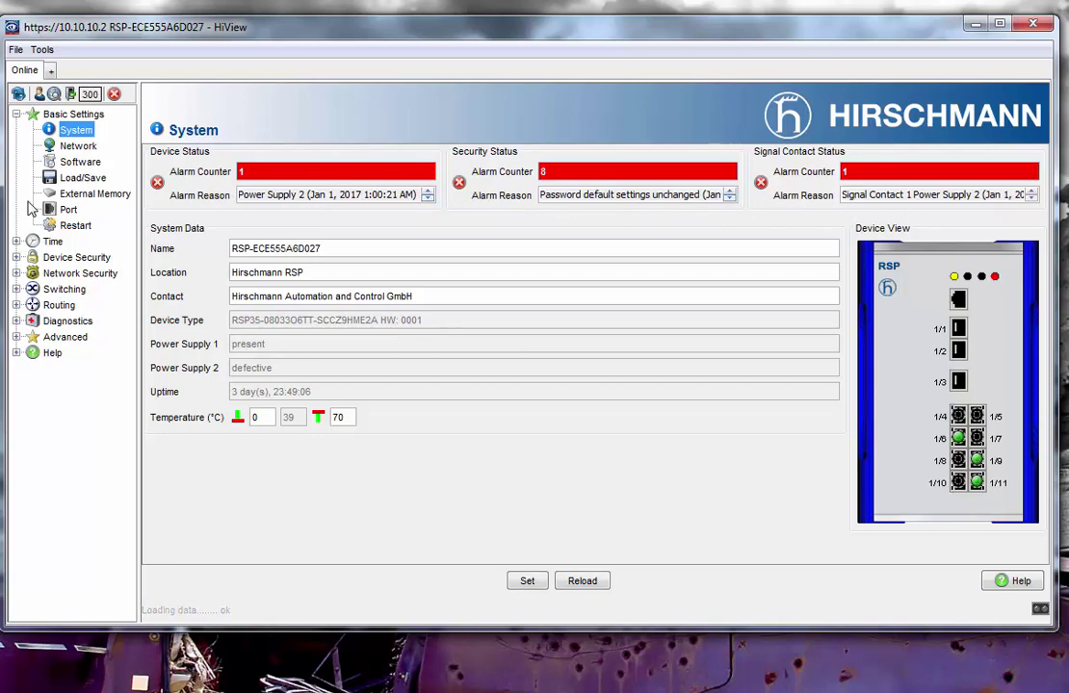
- Expand Diagnostics > Status Configuration and Signal Contact in a widened tree, then go to Device Status
left_click(16, 321)
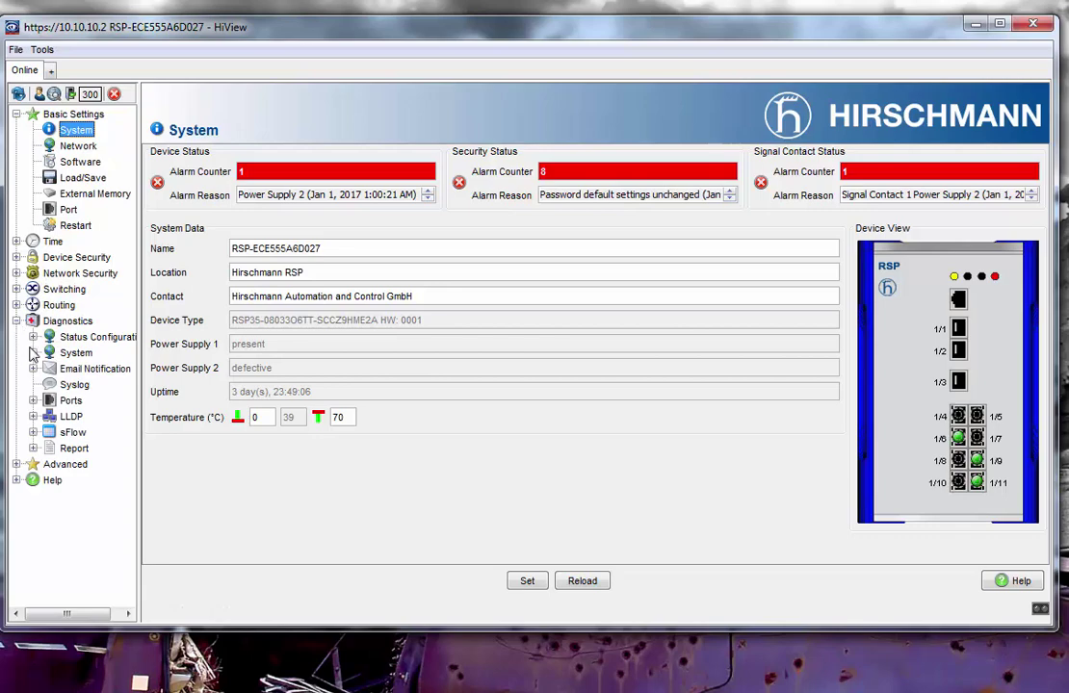
left_click(33, 337)
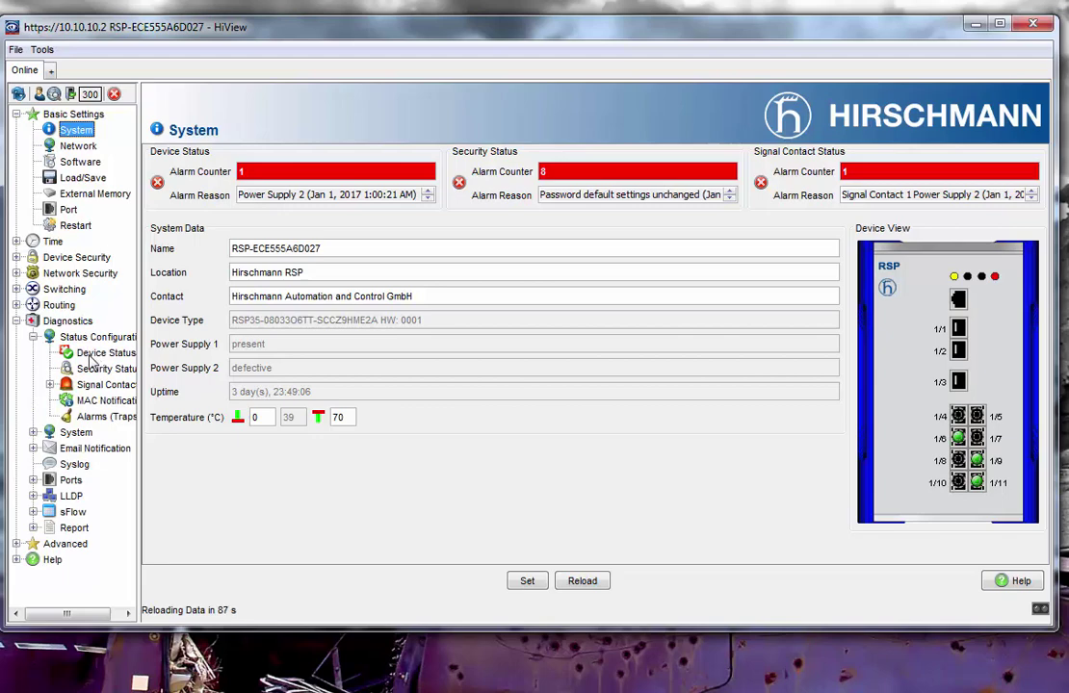
left_click_drag(139, 359, 176, 361)
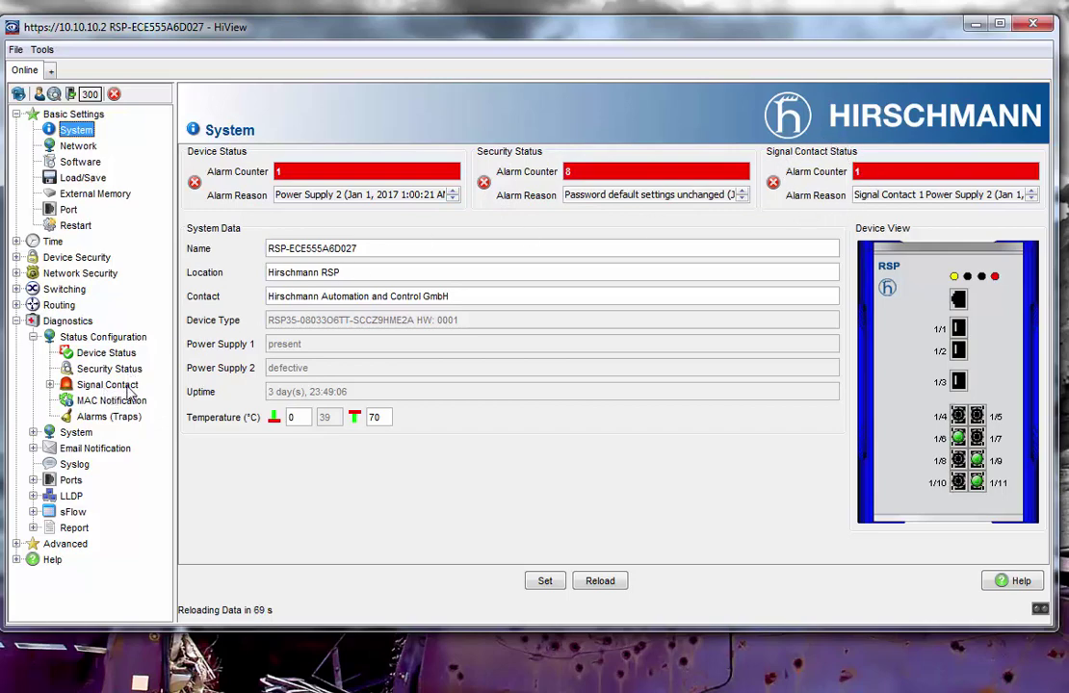
left_click(49, 384)
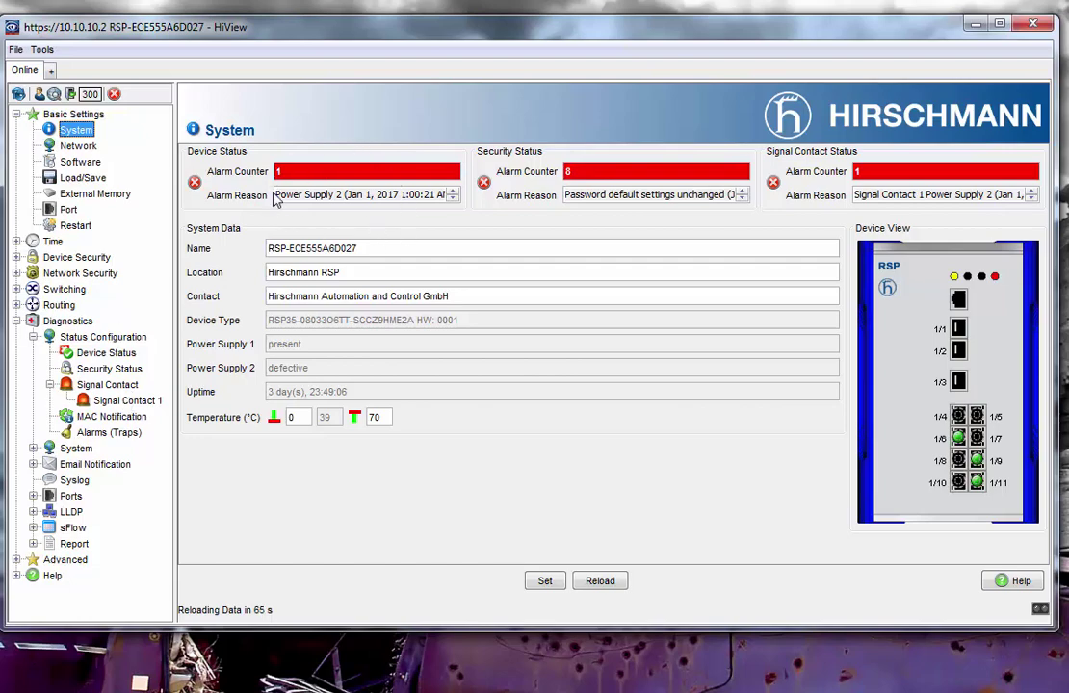
left_click(104, 354)
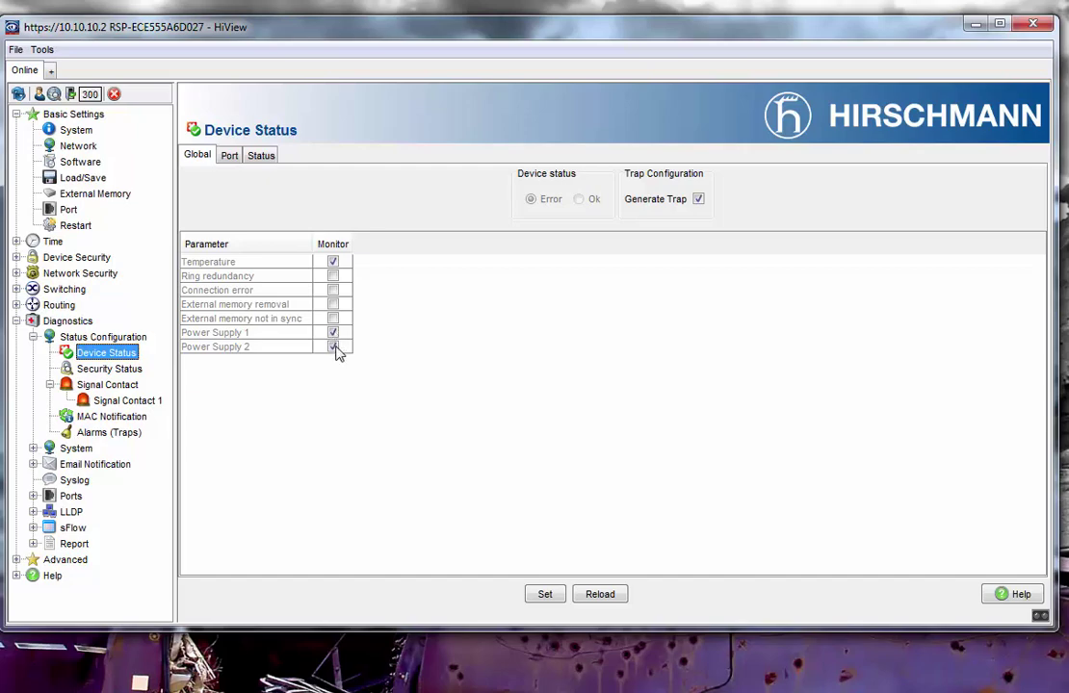
- Stop monitoring Power Supply 2 in Device Status and apply it to the switch
left_click(76, 130)
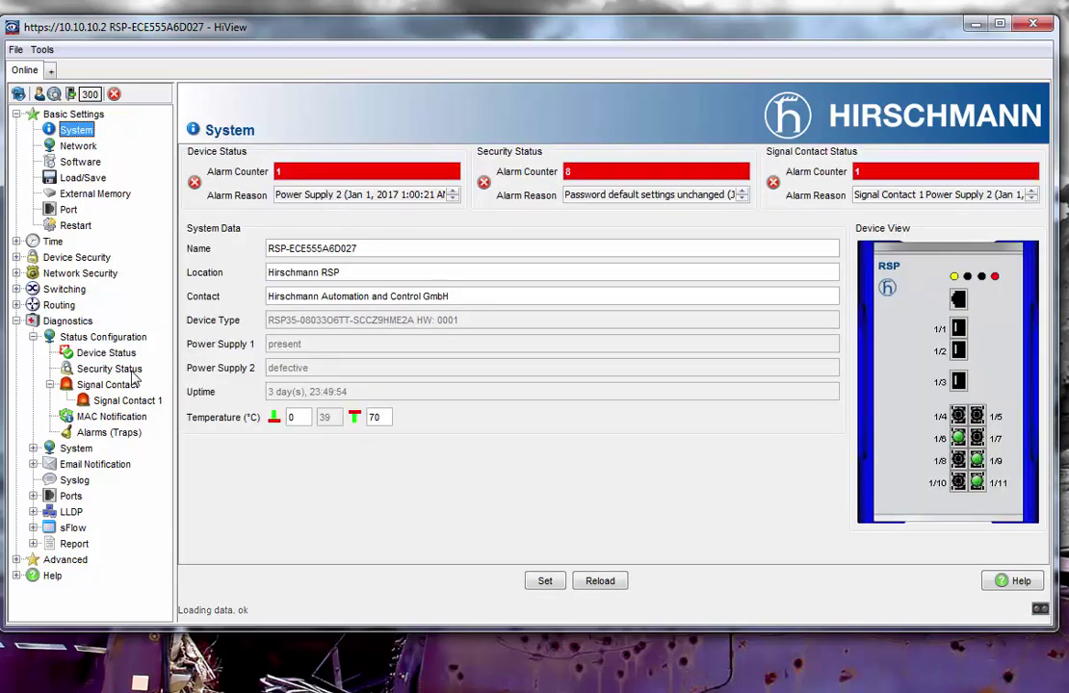
left_click(104, 353)
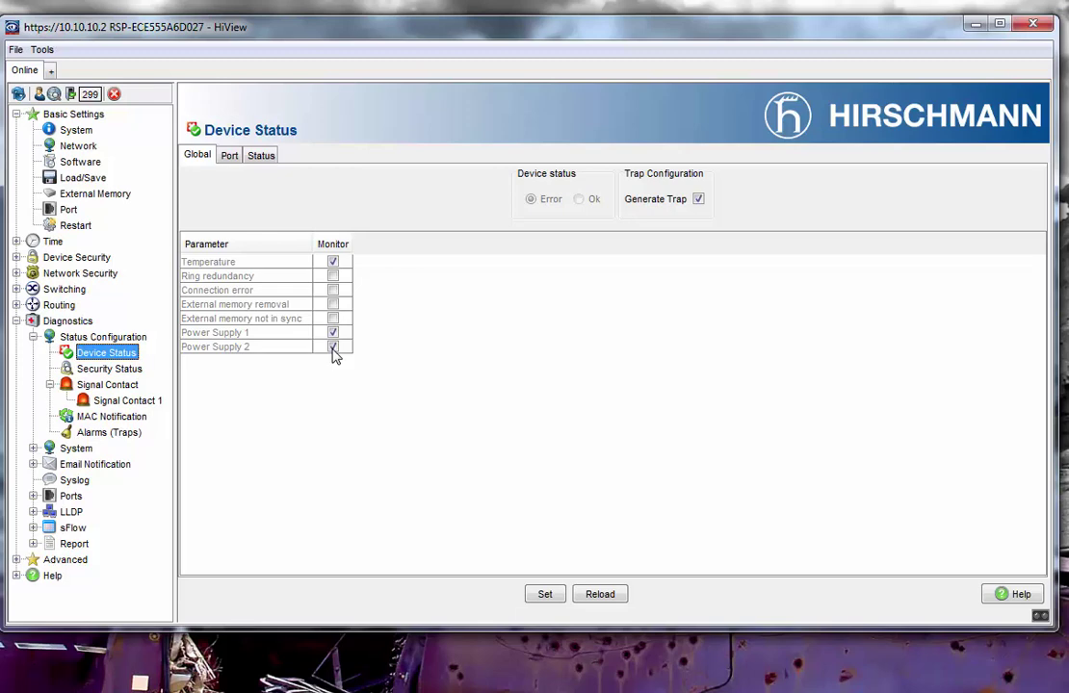
left_click(333, 347)
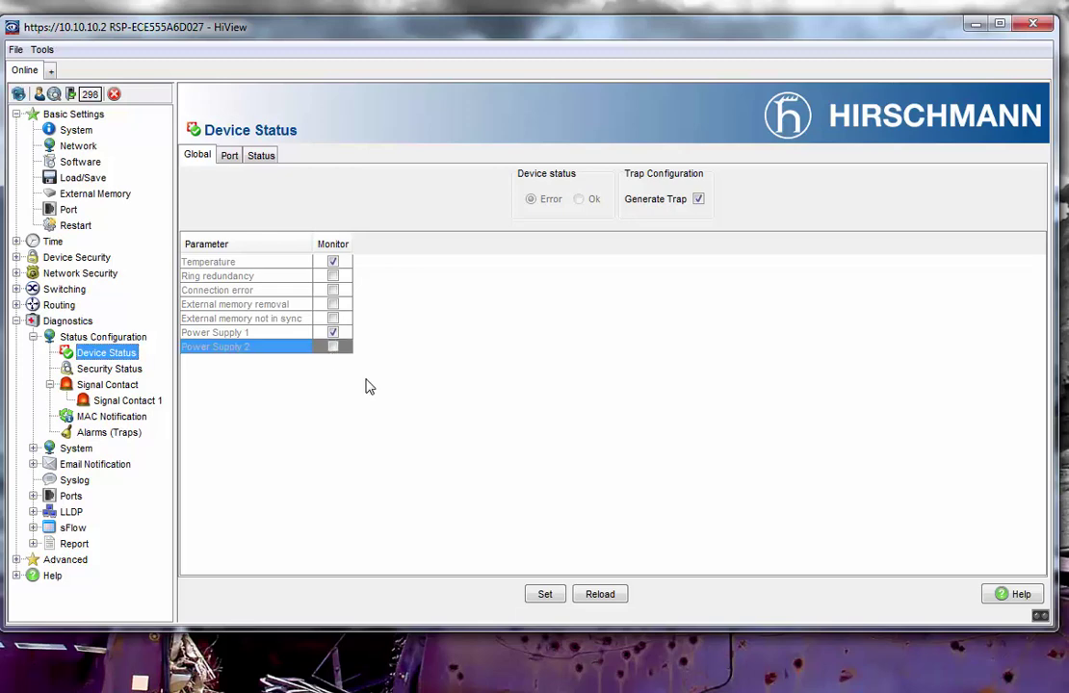
left_click(547, 595)
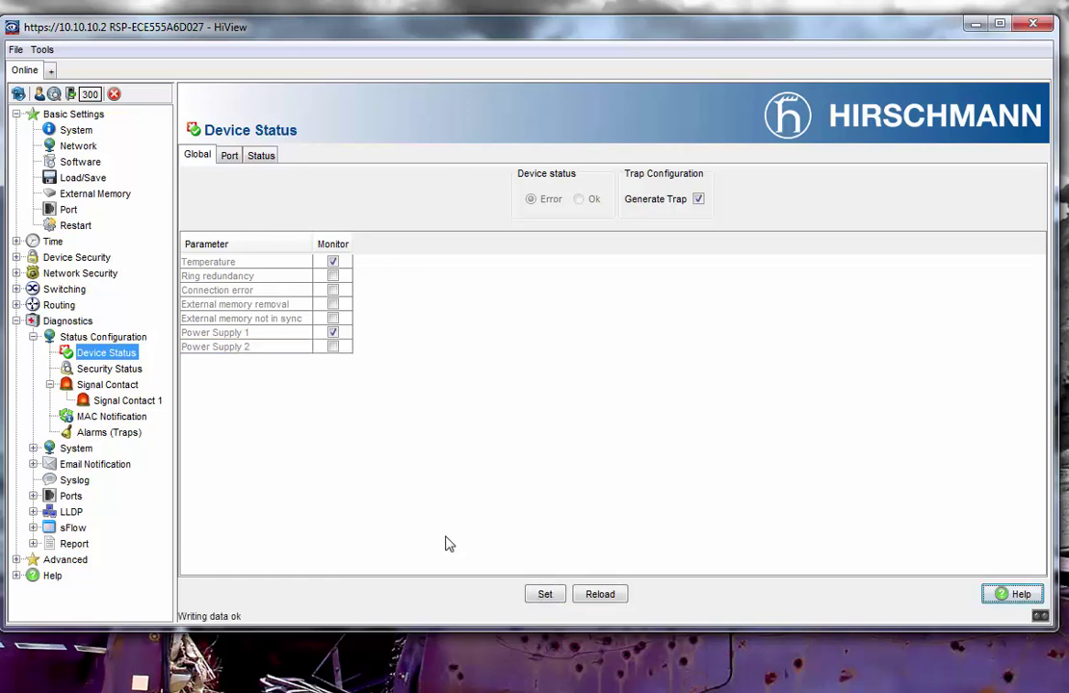
- Reload the settings and review the refreshed Device Status event list
left_click(608, 599)
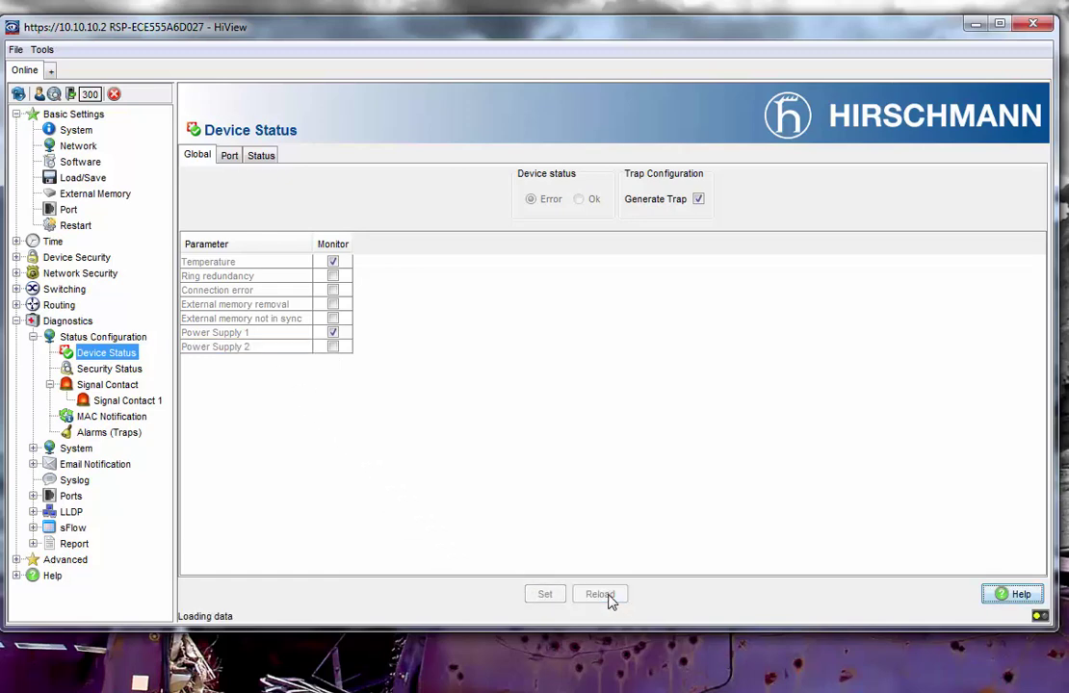
left_click(262, 157)
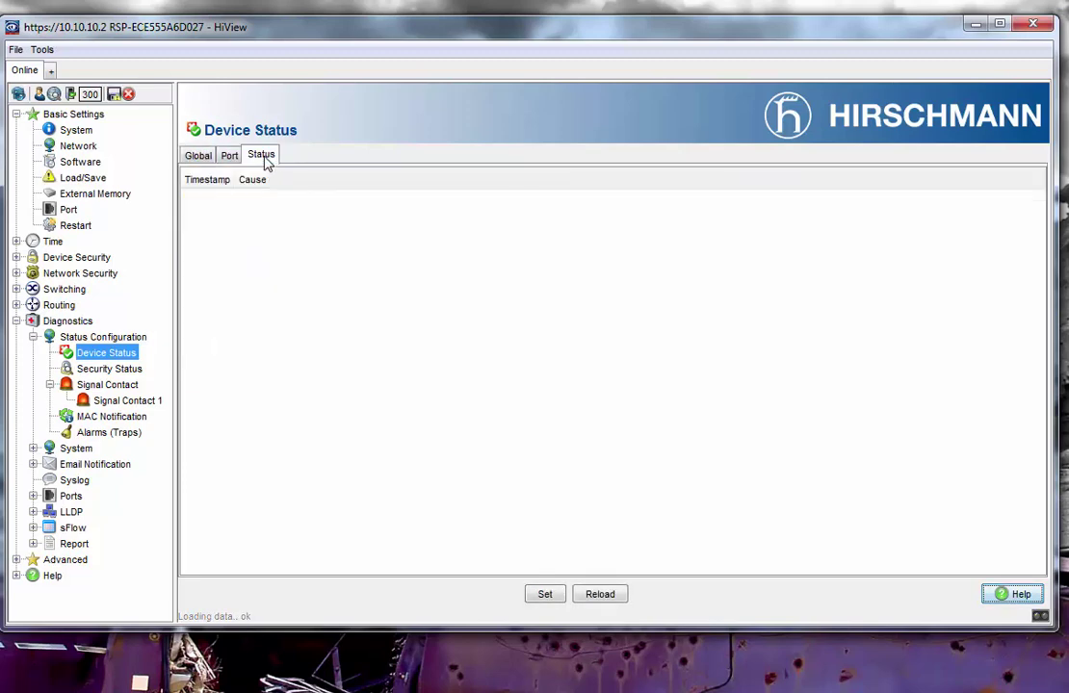
left_click(600, 596)
- Check the System overview for a Device Status alarm, then go to Security Status settings
left_click(77, 132)
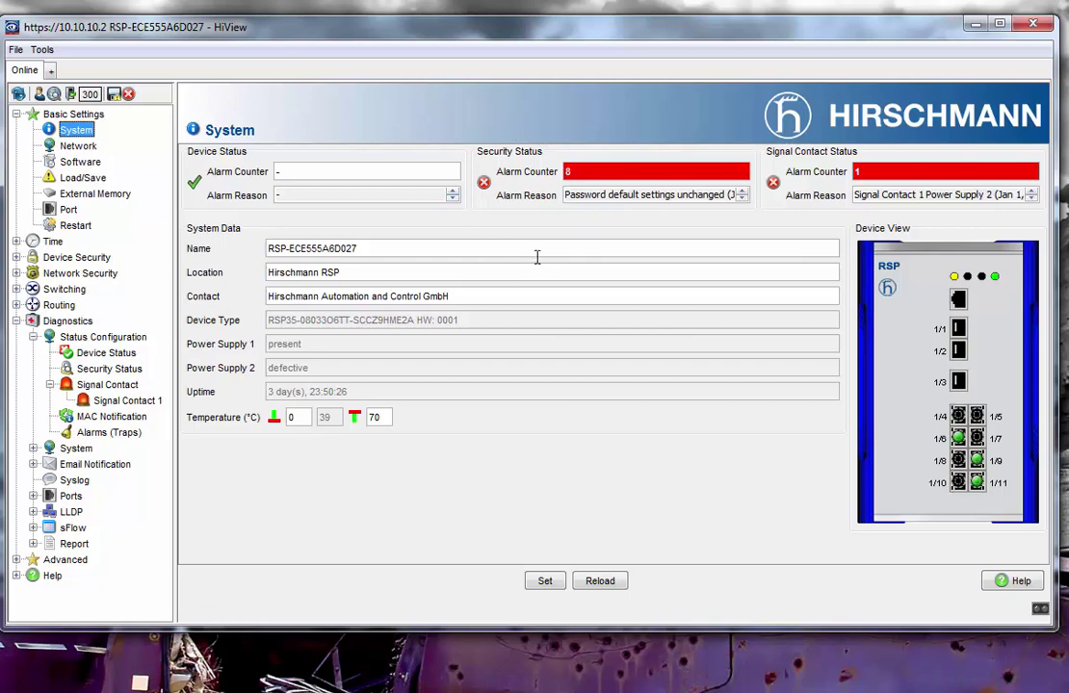
left_click(117, 372)
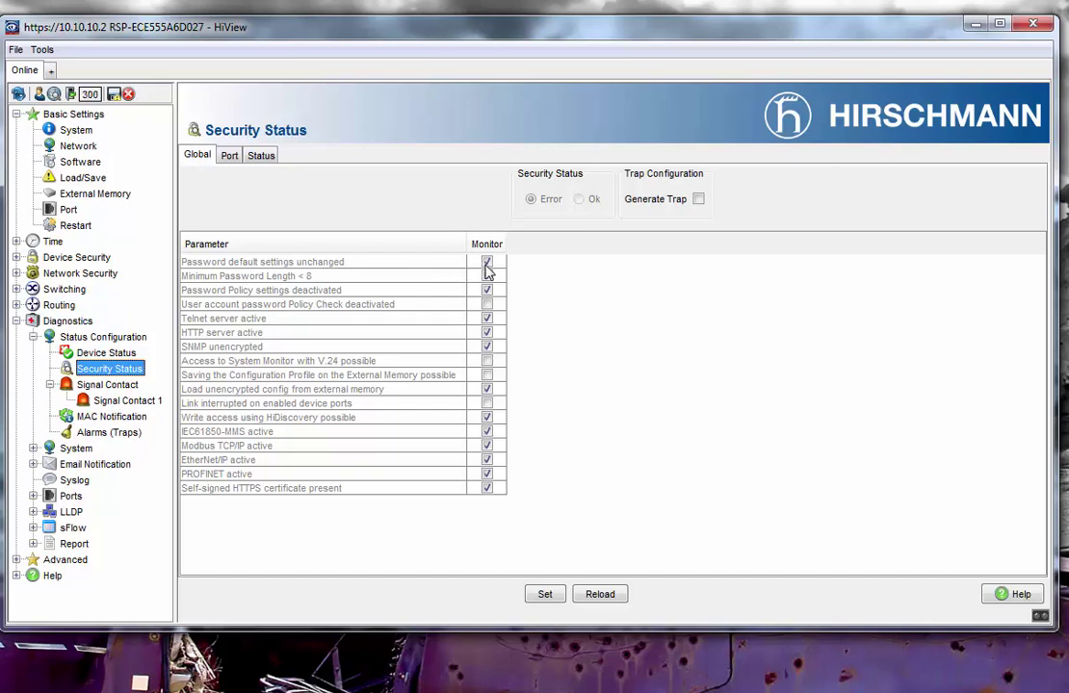
- Try toggling Security Status Monitor checkboxes, then reload and confirm discarding the table changes
left_click(487, 263)
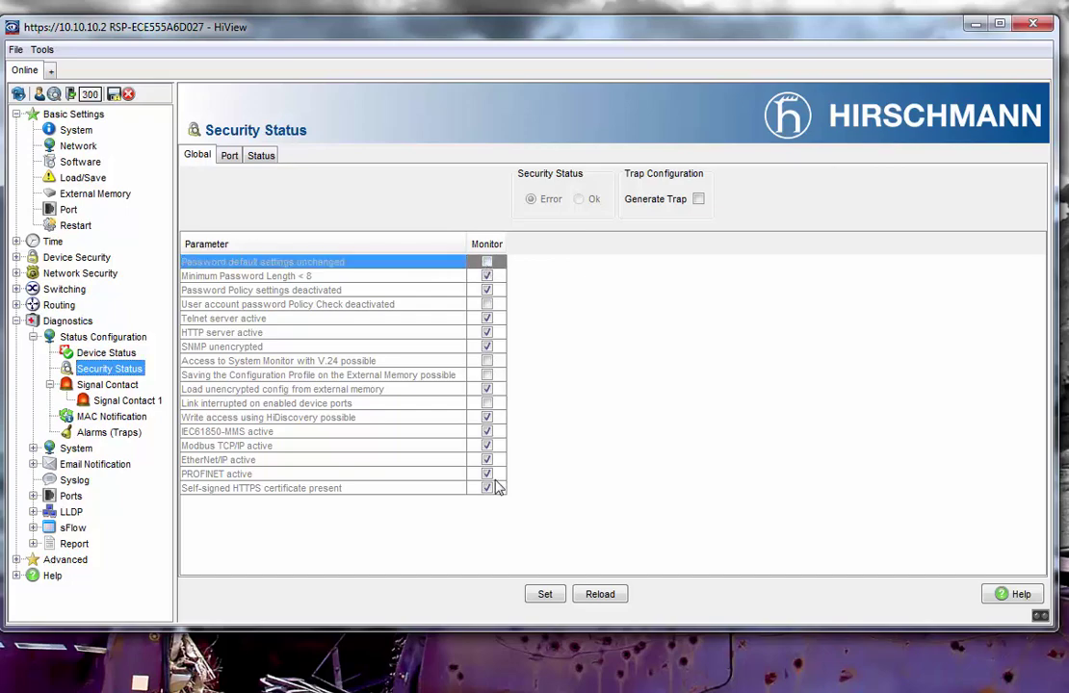
left_click(487, 264)
left_click(487, 489, "shift")
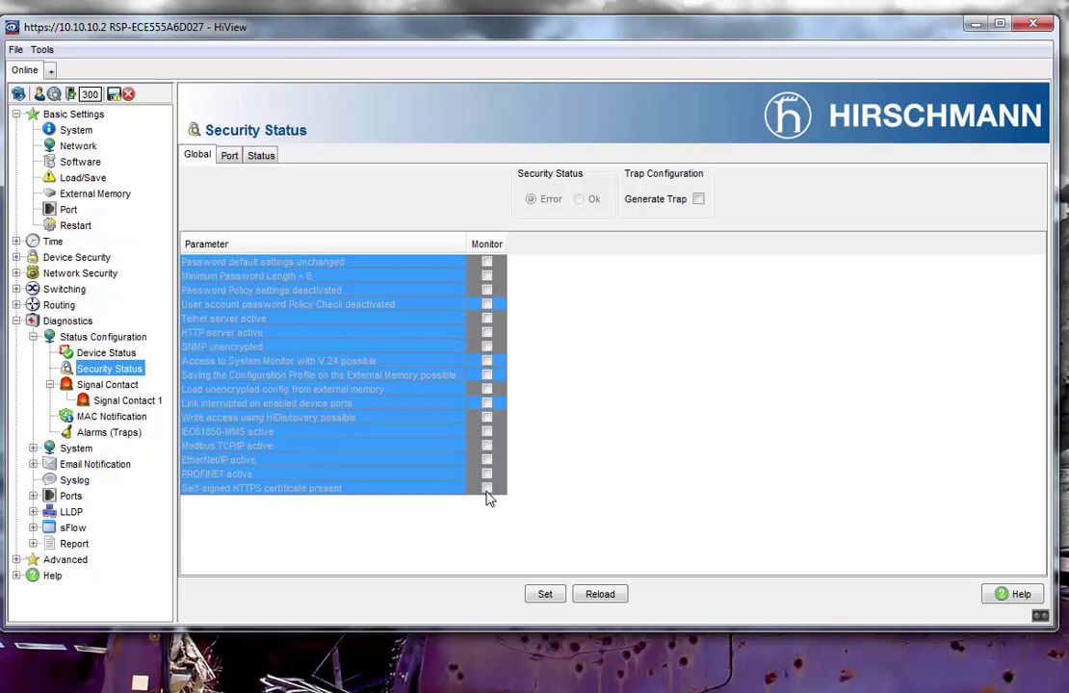
left_click(486, 261)
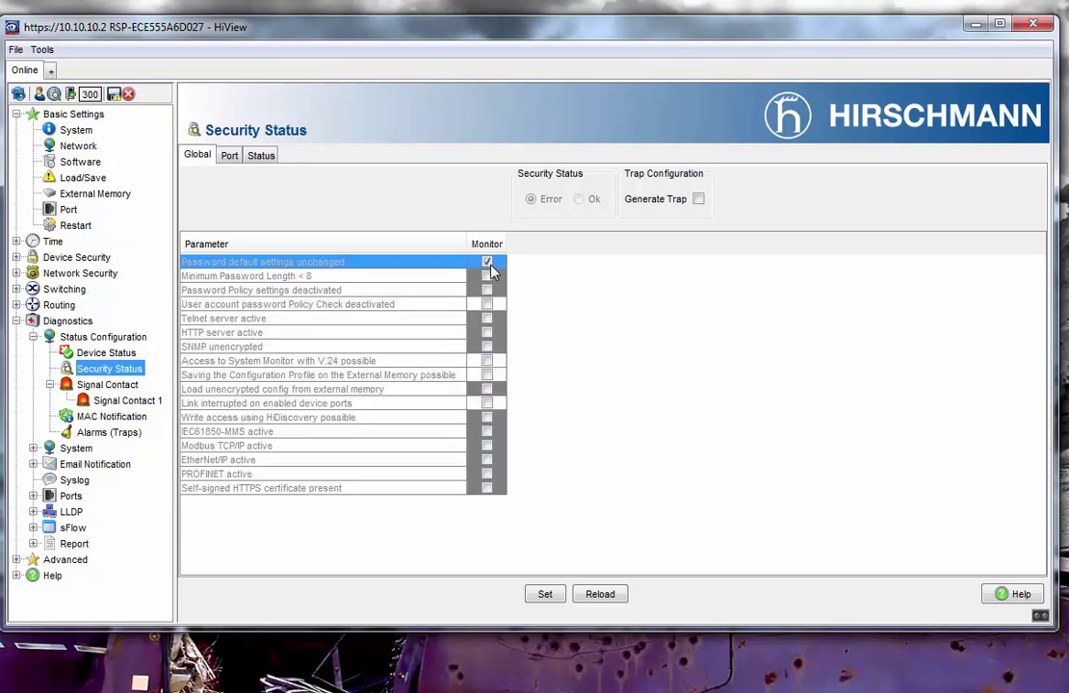
left_click(488, 491, "shift")
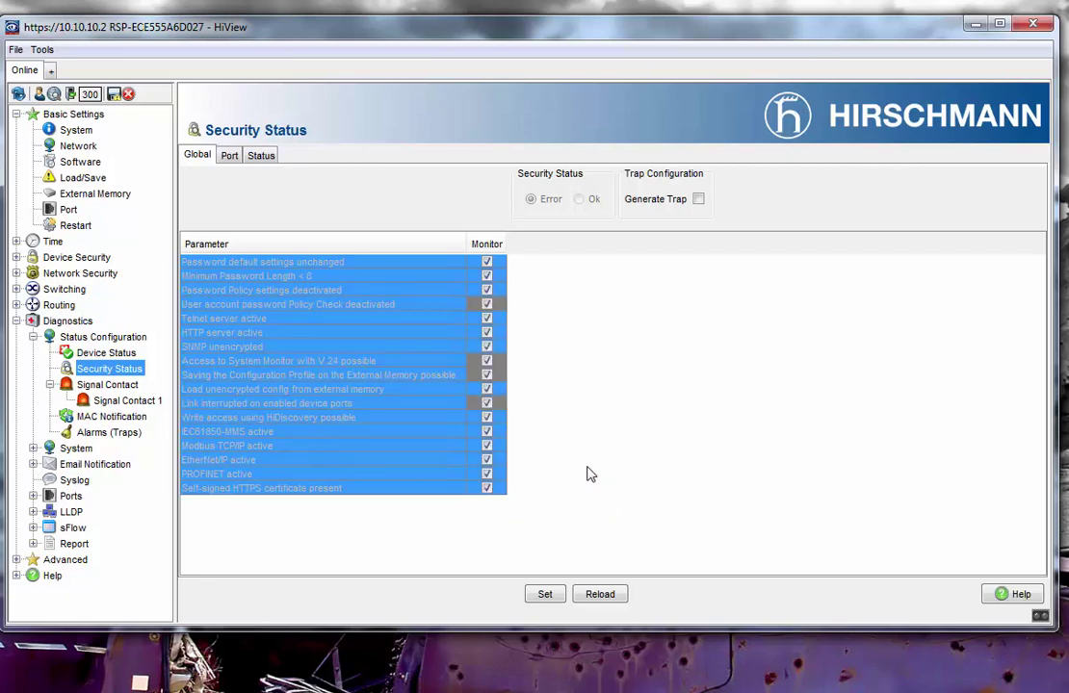
left_click(487, 267)
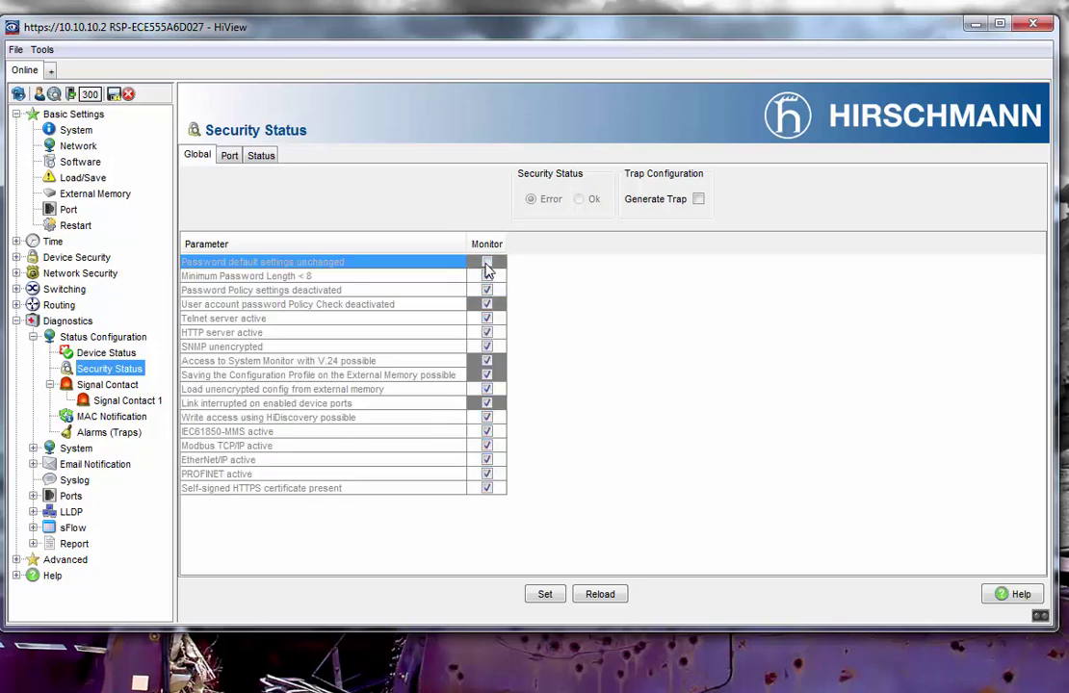
left_click(487, 489, "shift")
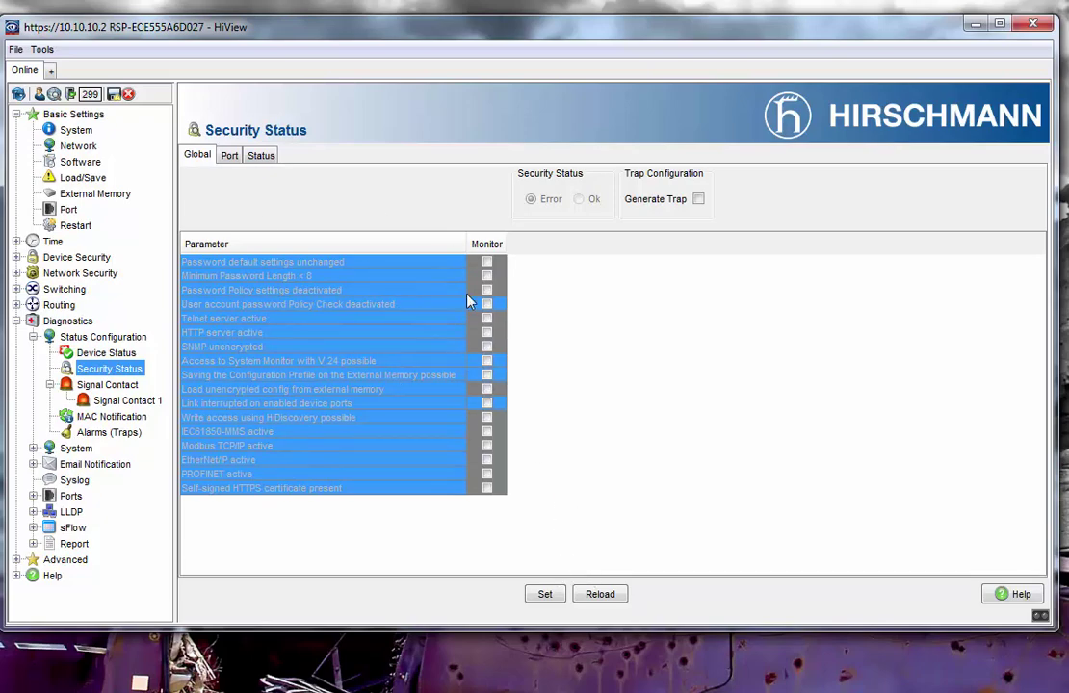
left_click(604, 598)
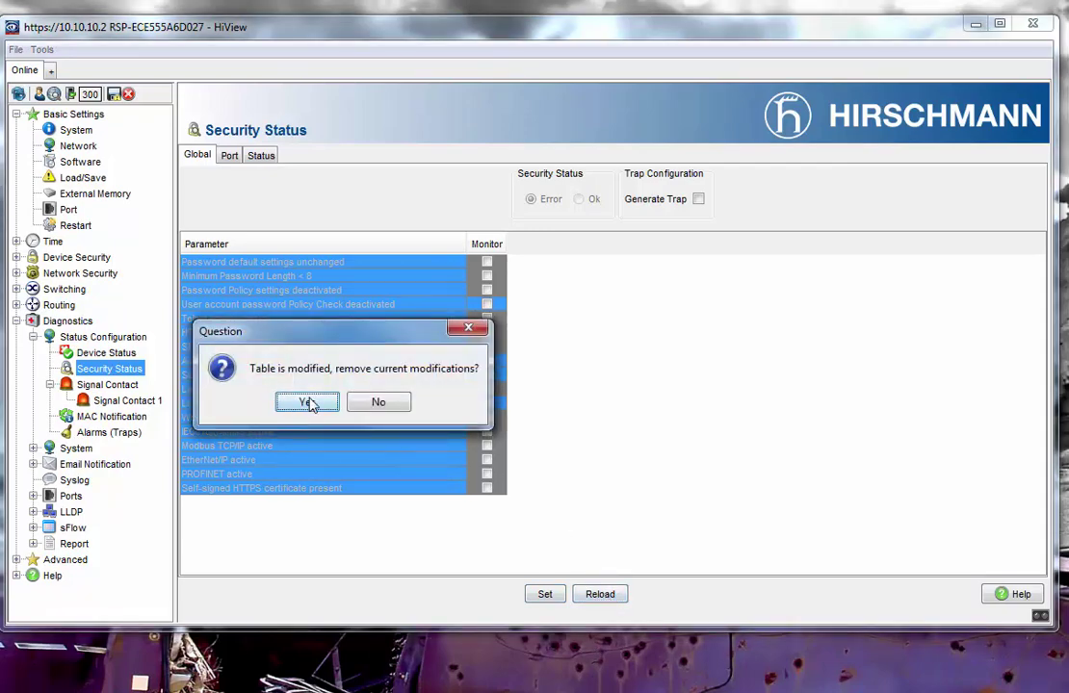
left_click(309, 403)
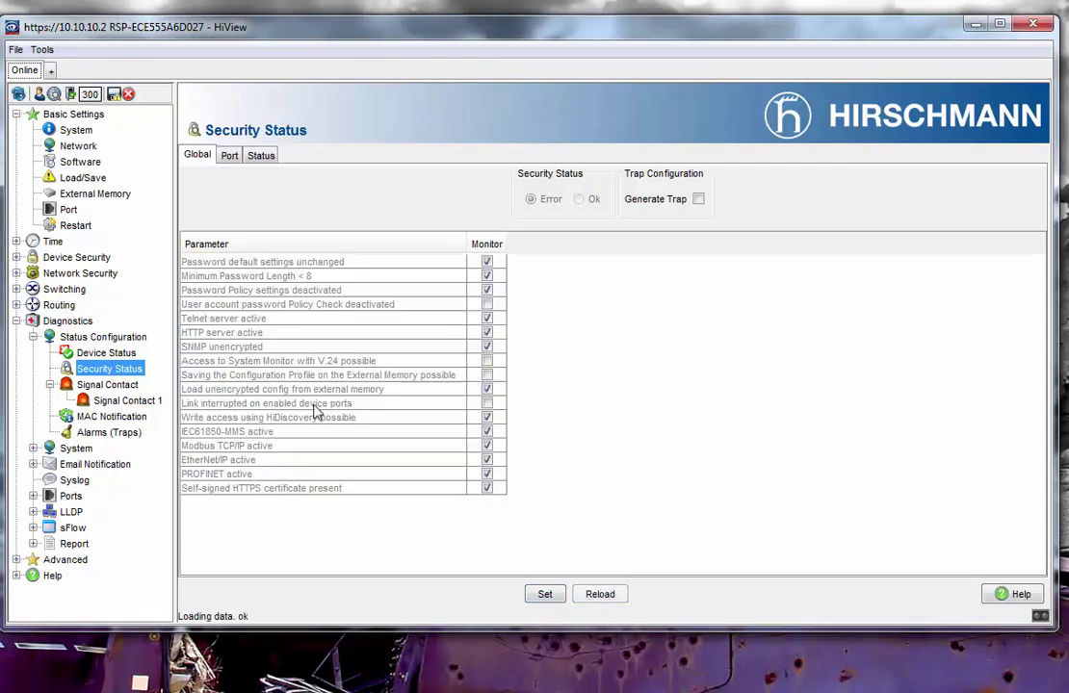
- Review the active security alarm causes and check the System overview
left_click(262, 155)
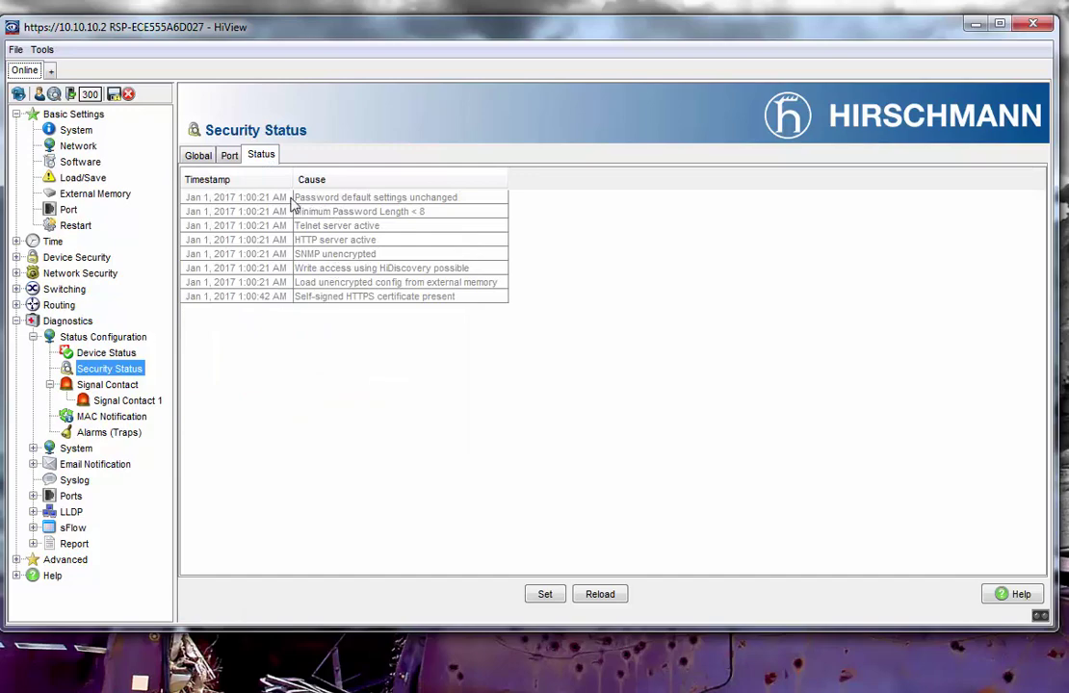
left_click(75, 129)
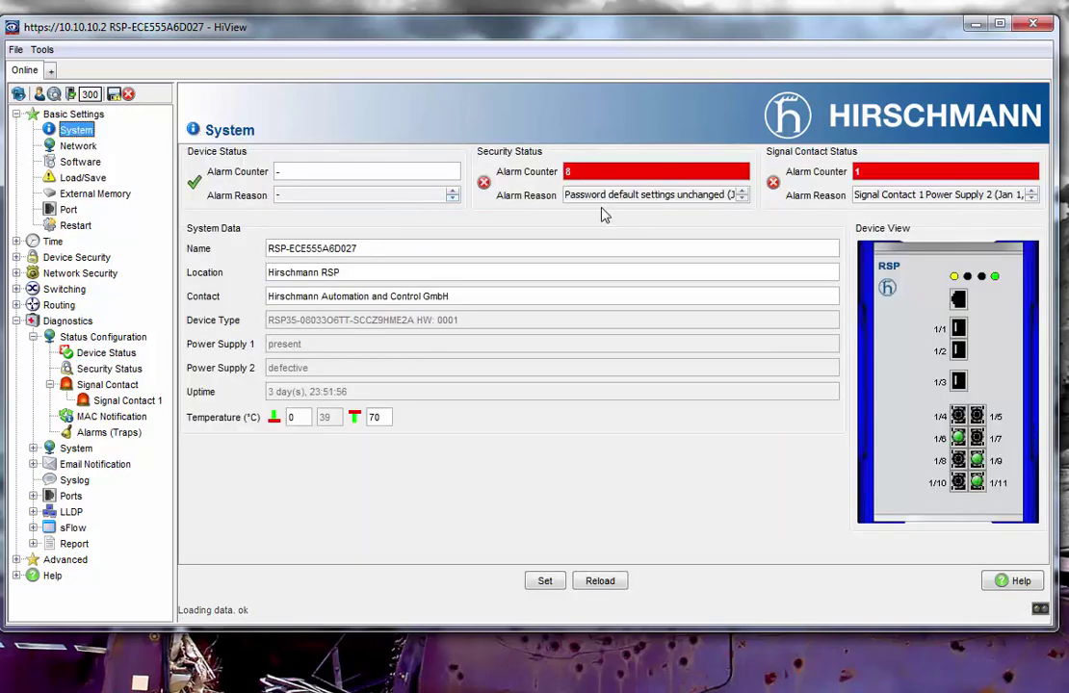
left_click(102, 370)
- Untick Monitor for all security parameters, write it to the switch, and verify the empty cause list
left_click(199, 154)
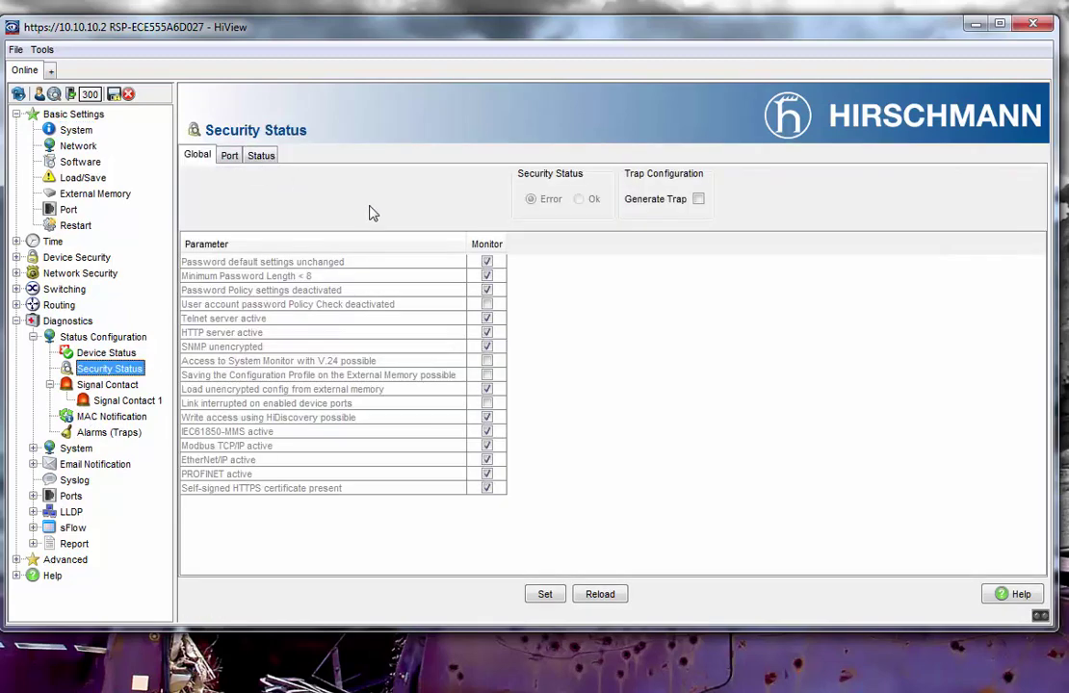
left_click(486, 262)
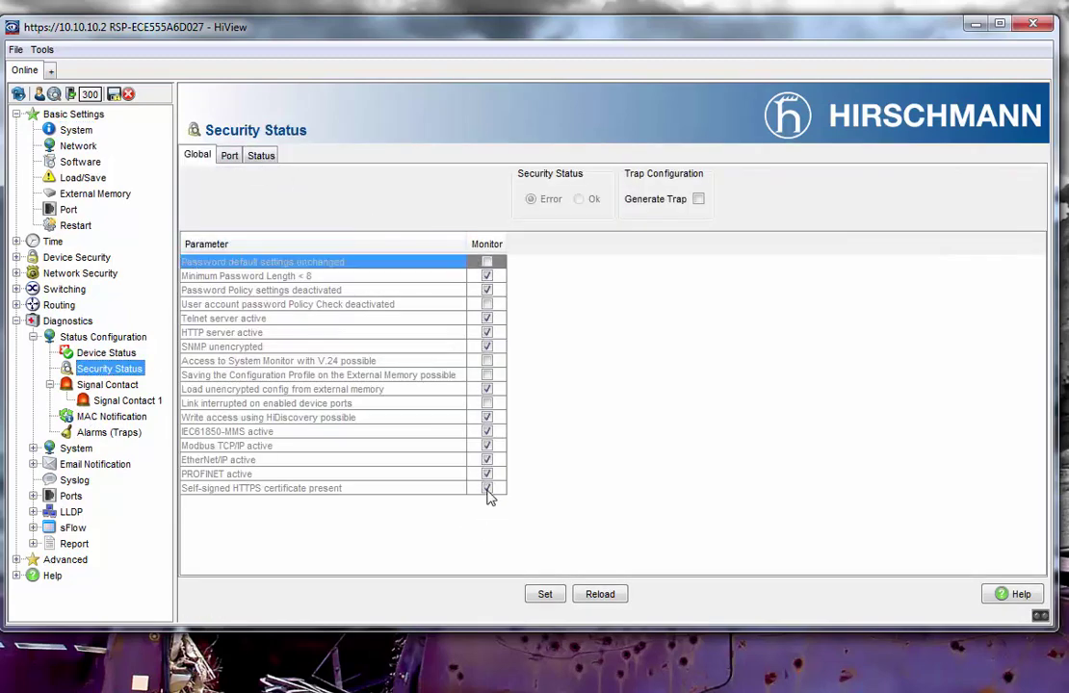
left_click(488, 491, "shift")
left_click(545, 597)
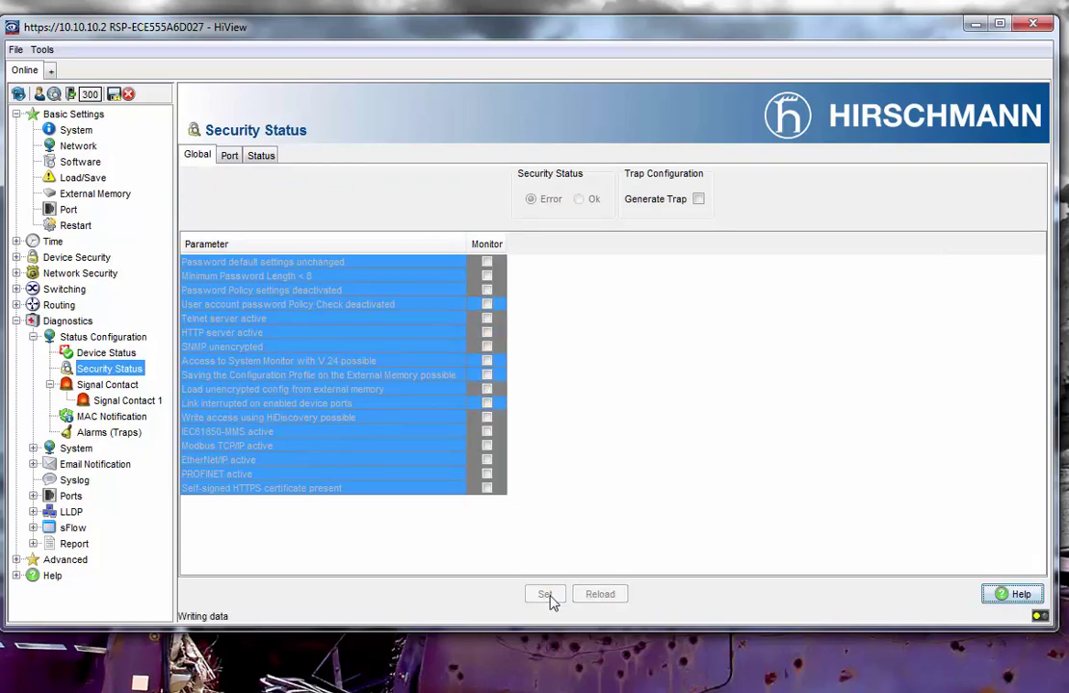
left_click(599, 597)
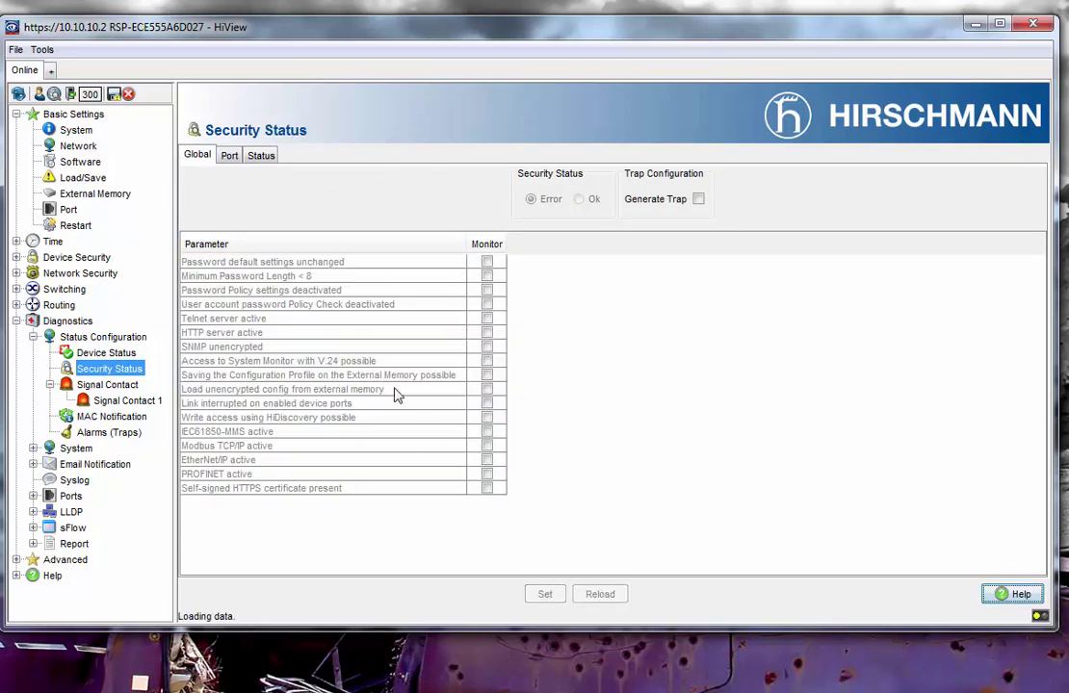
left_click(264, 156)
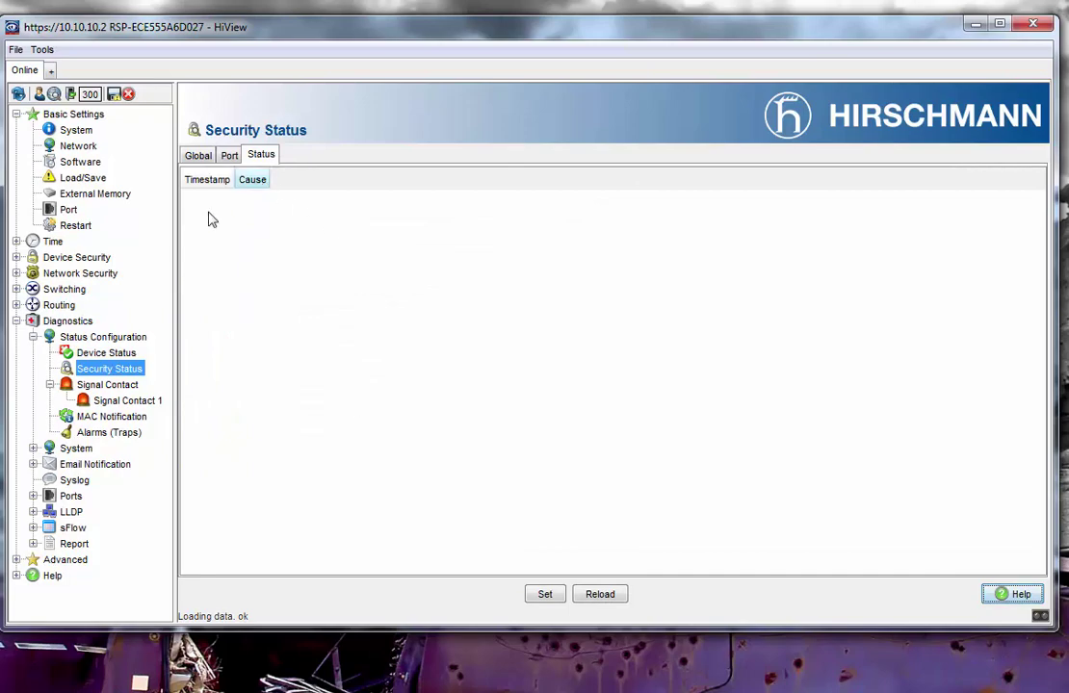
left_click(76, 131)
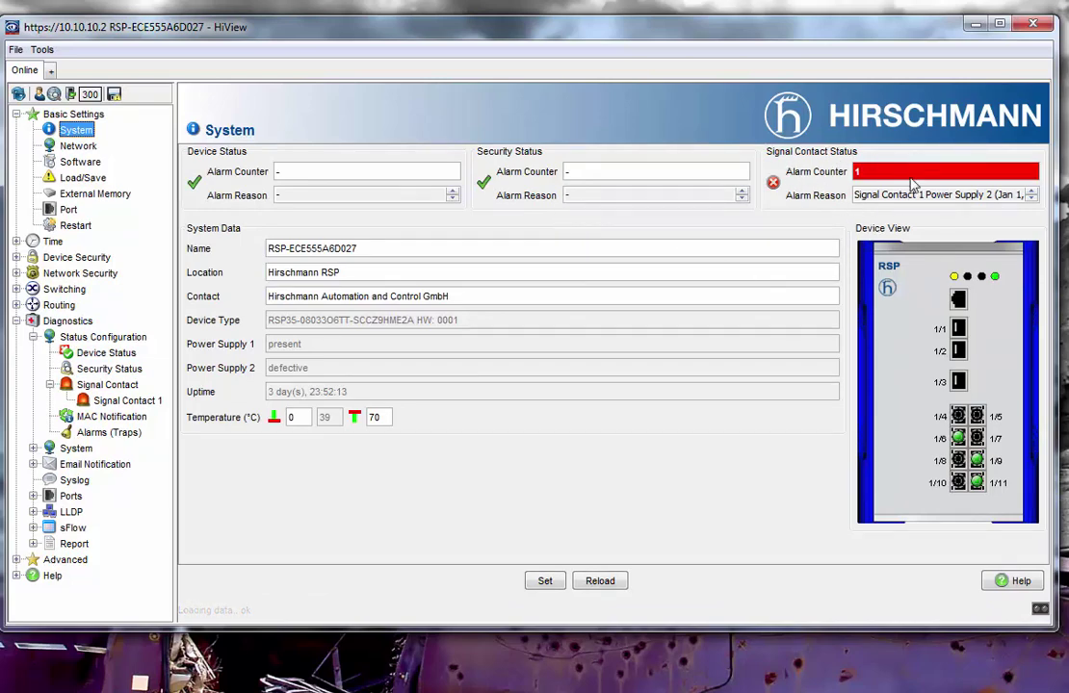
- Untick Power Supply 2 in Signal Contact 1, save to the switch, and reload its empty status log
left_click(127, 399)
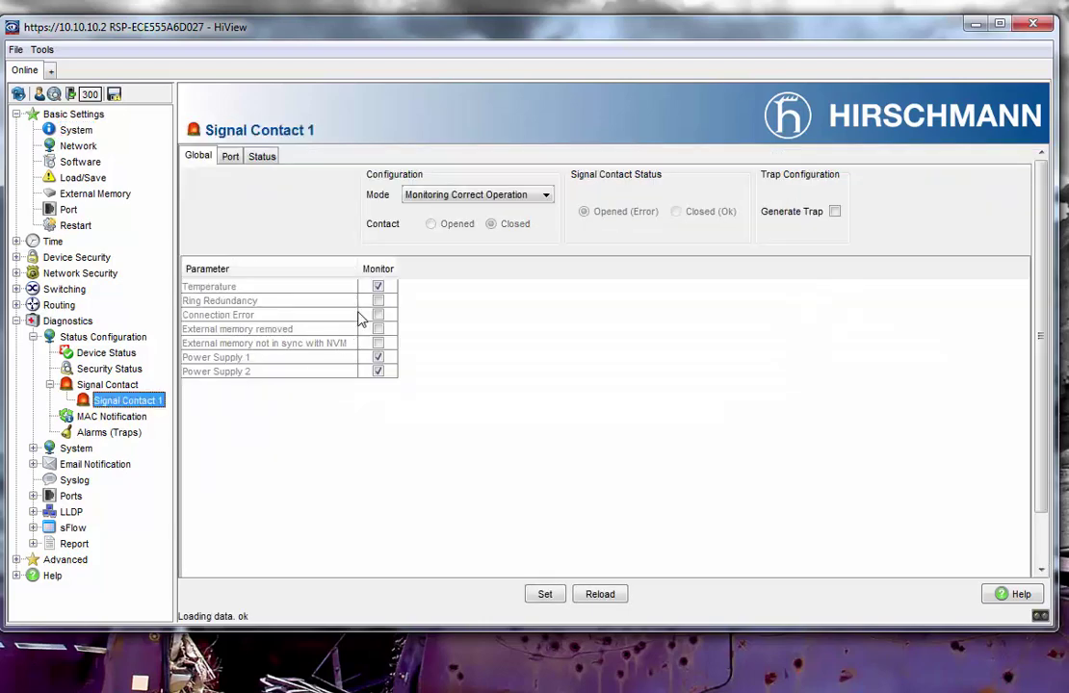
left_click(379, 373)
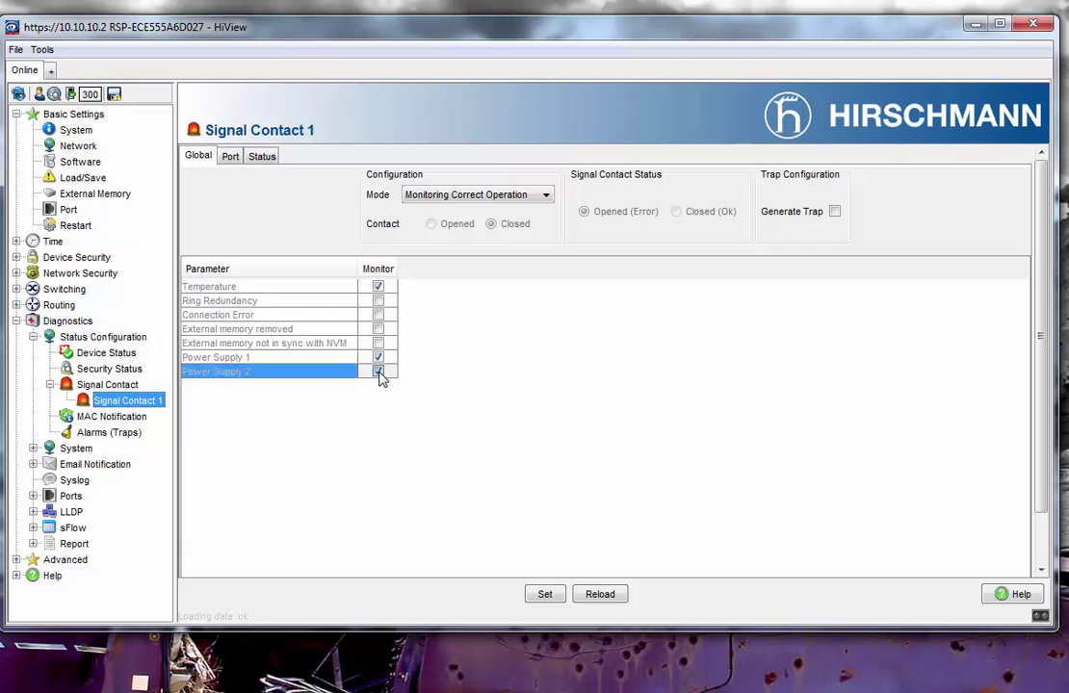
left_click(545, 596)
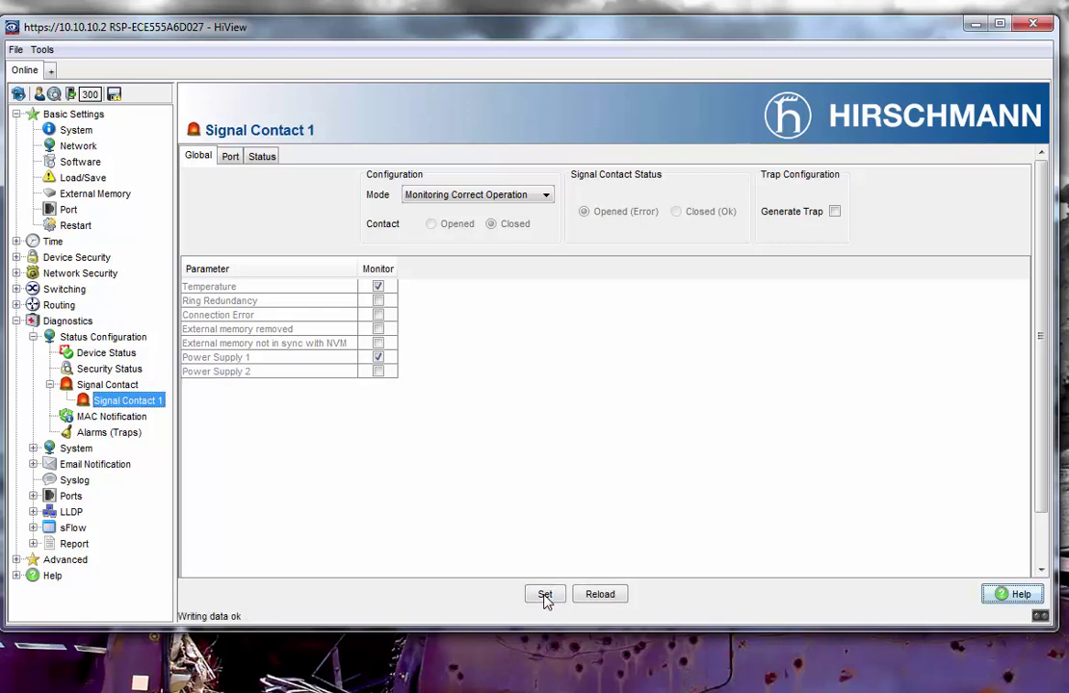
left_click(262, 157)
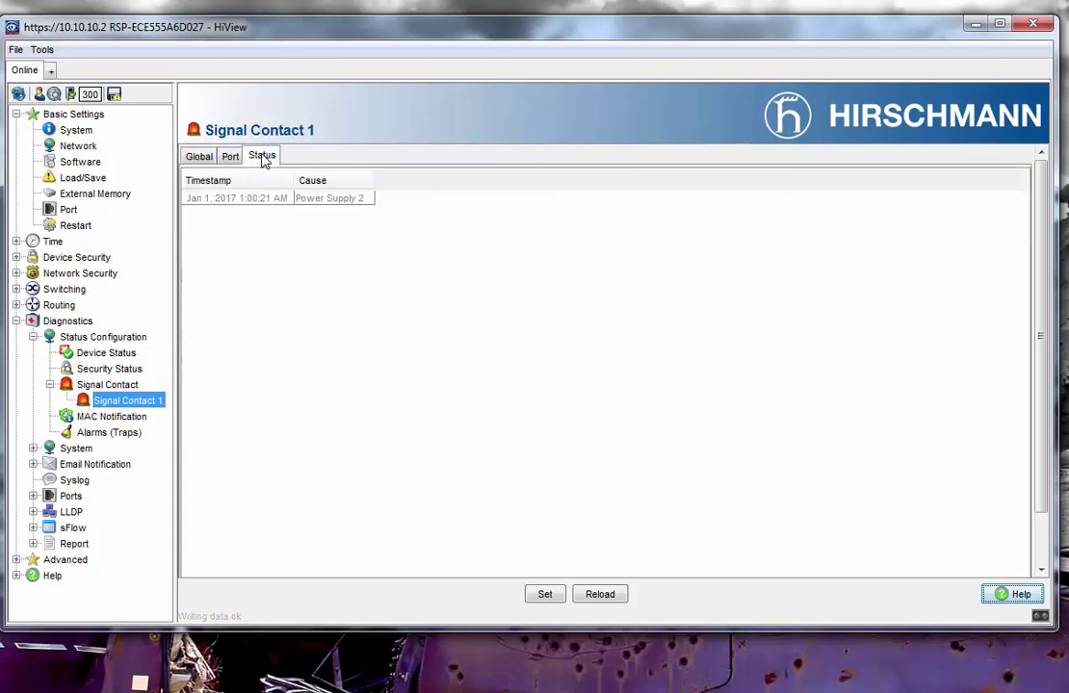
left_click(597, 597)
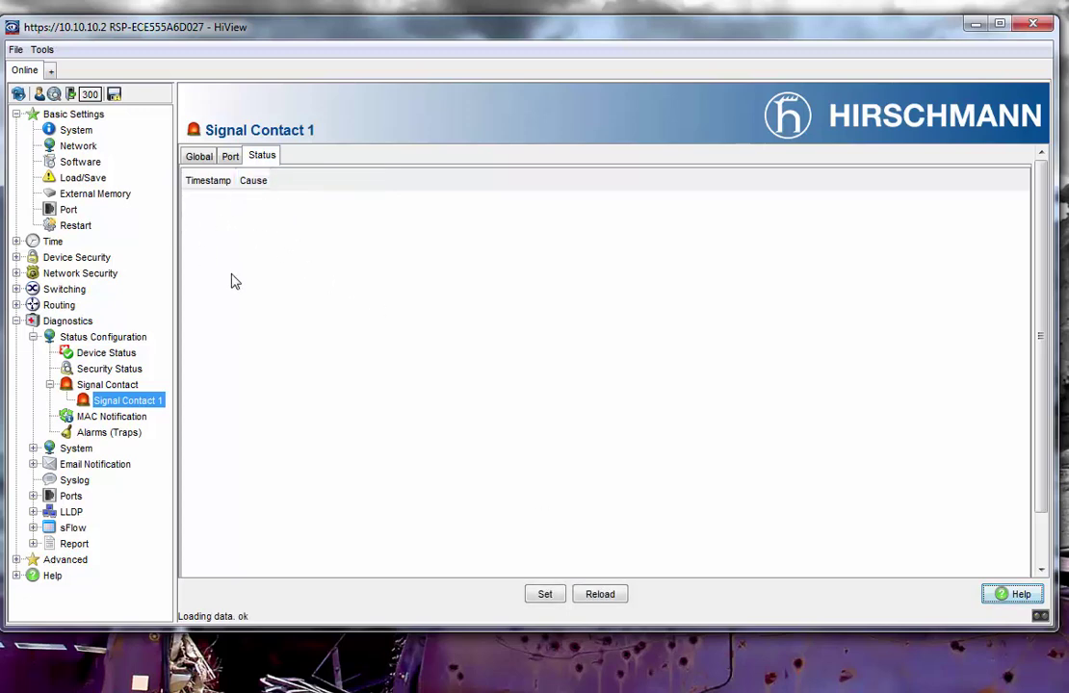
- Check System, Security Status, Device Status and Signal Contact 1 pages for cleared alarms
left_click(73, 130)
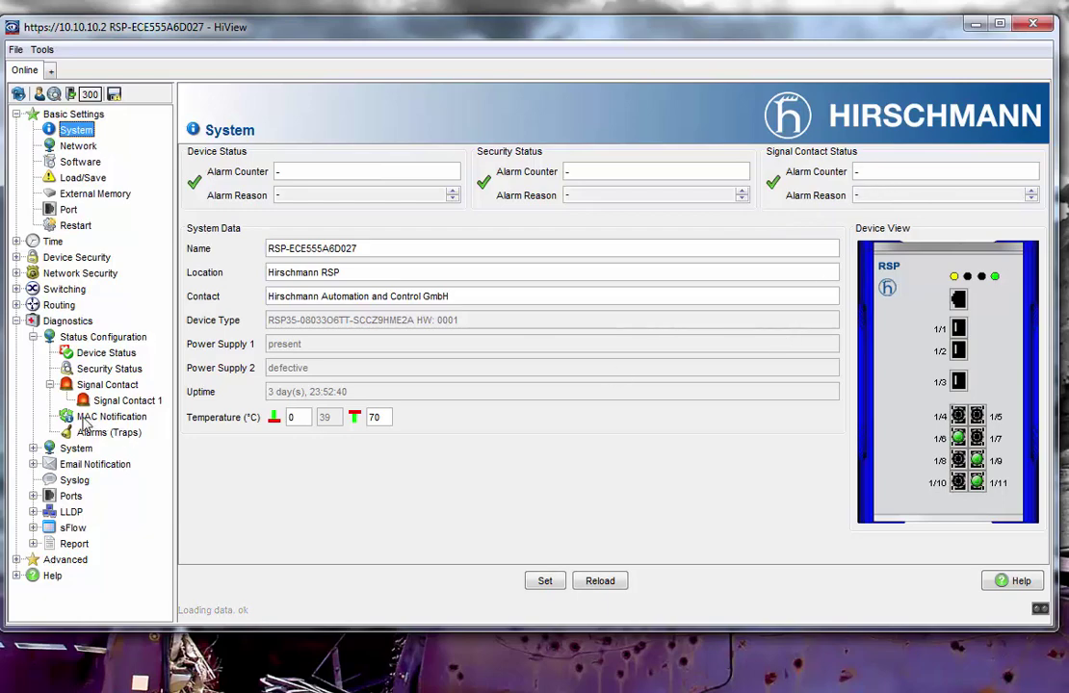
left_click(104, 370)
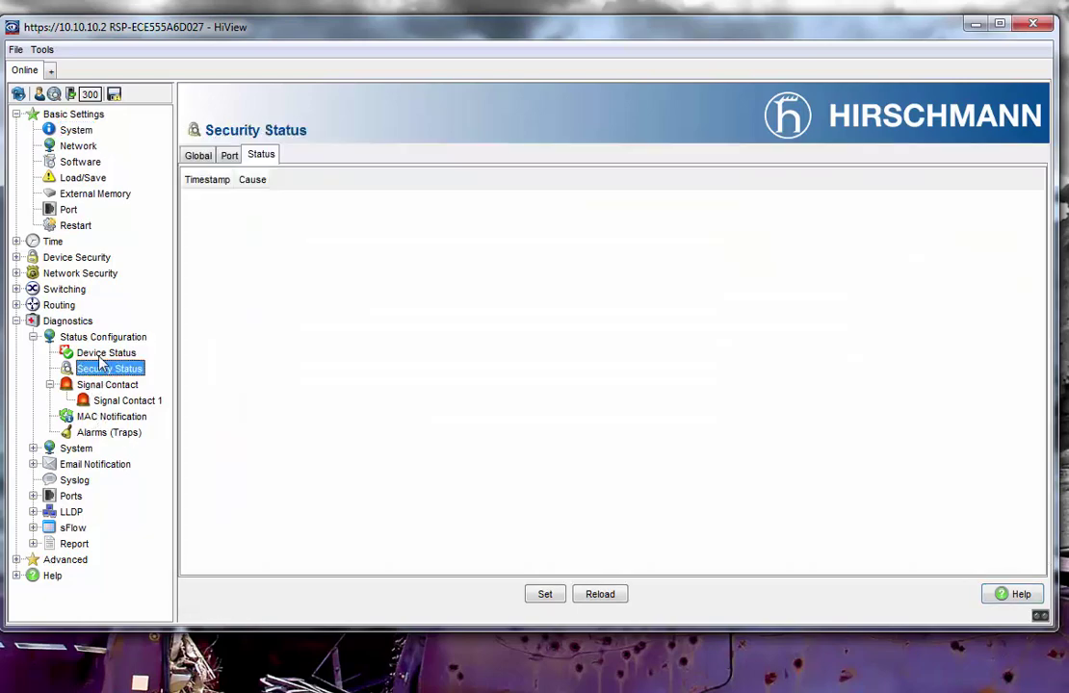
left_click(97, 353)
left_click(108, 400)
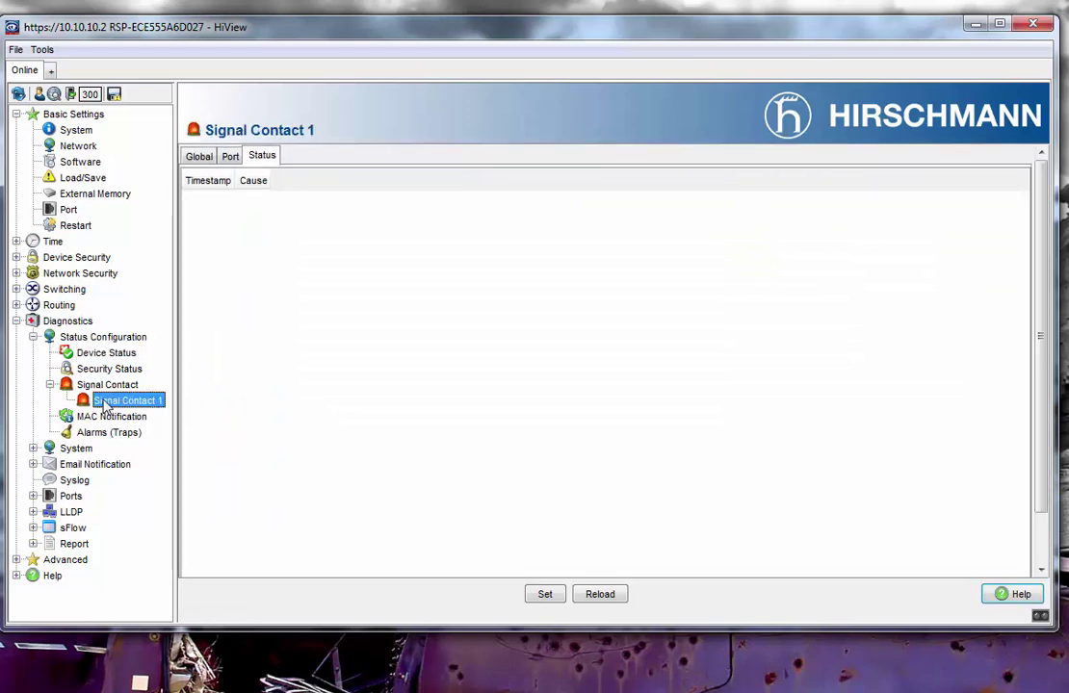
left_click(101, 369)
left_click(91, 353)
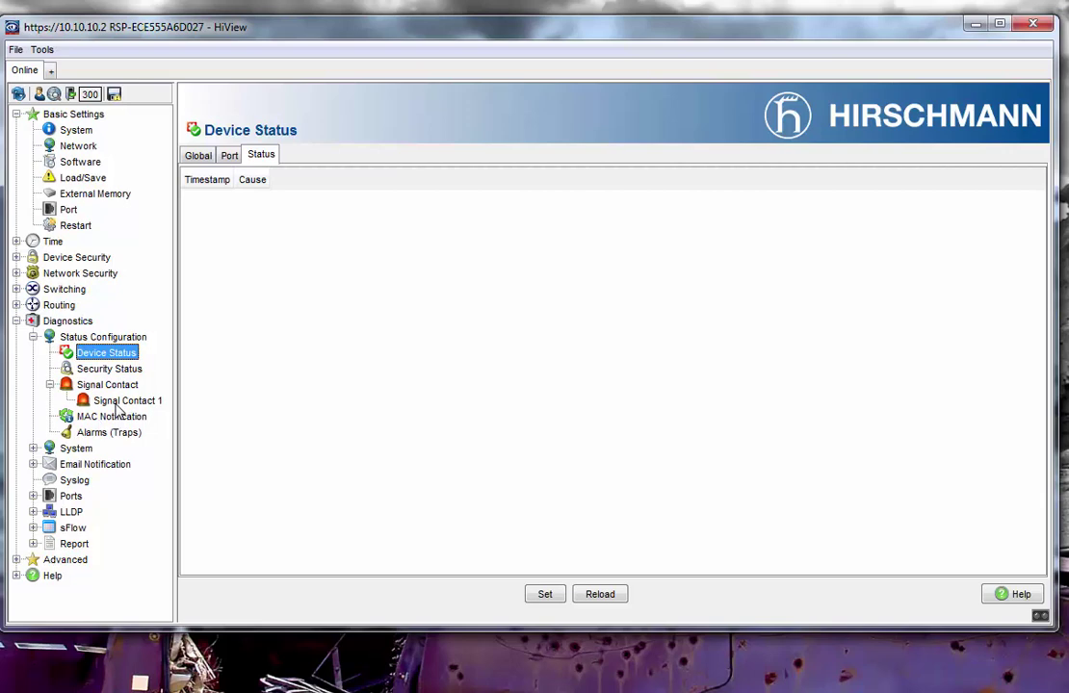
left_click(96, 369)
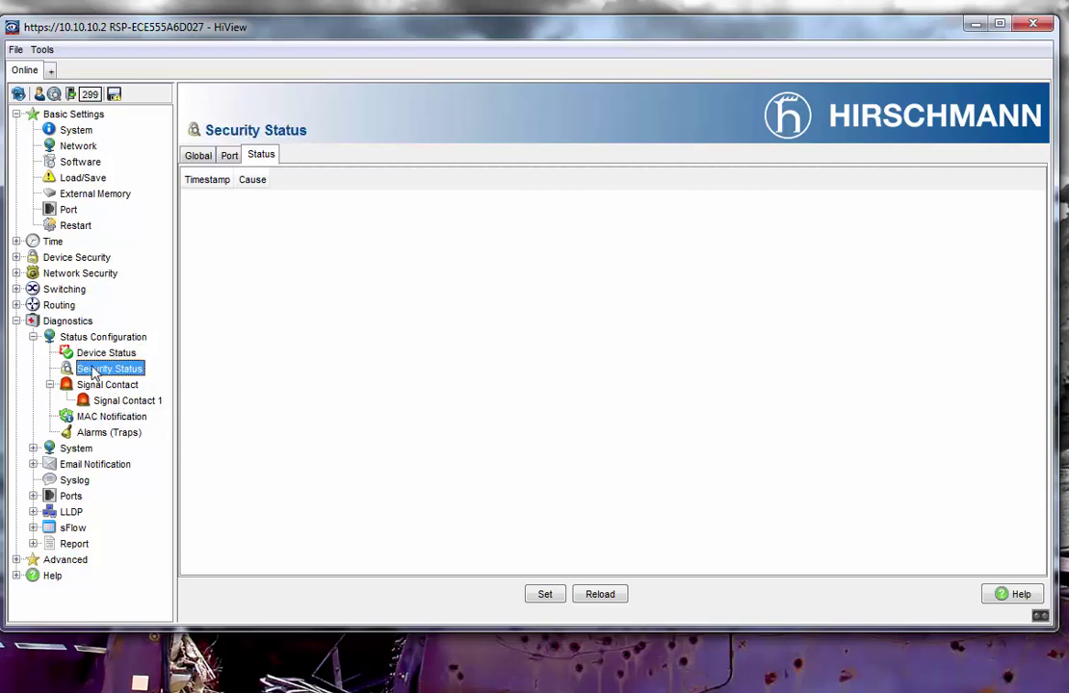
left_click(190, 154)
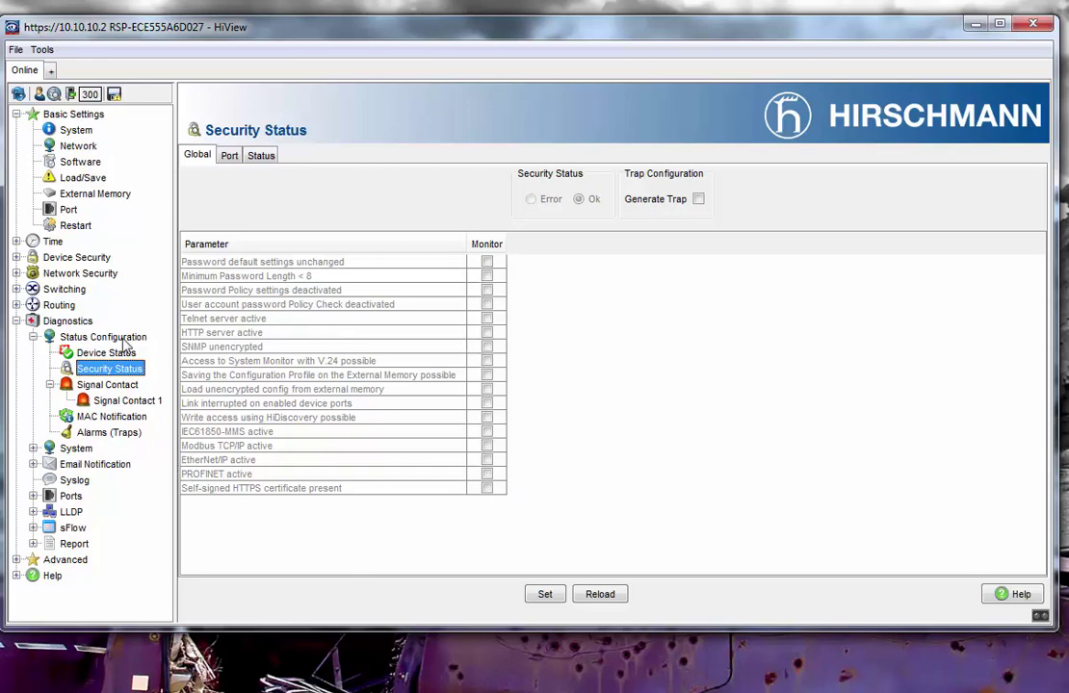
- Review the port 1/1–1/11 configuration table and the System overview alarm statuses
left_click(65, 208)
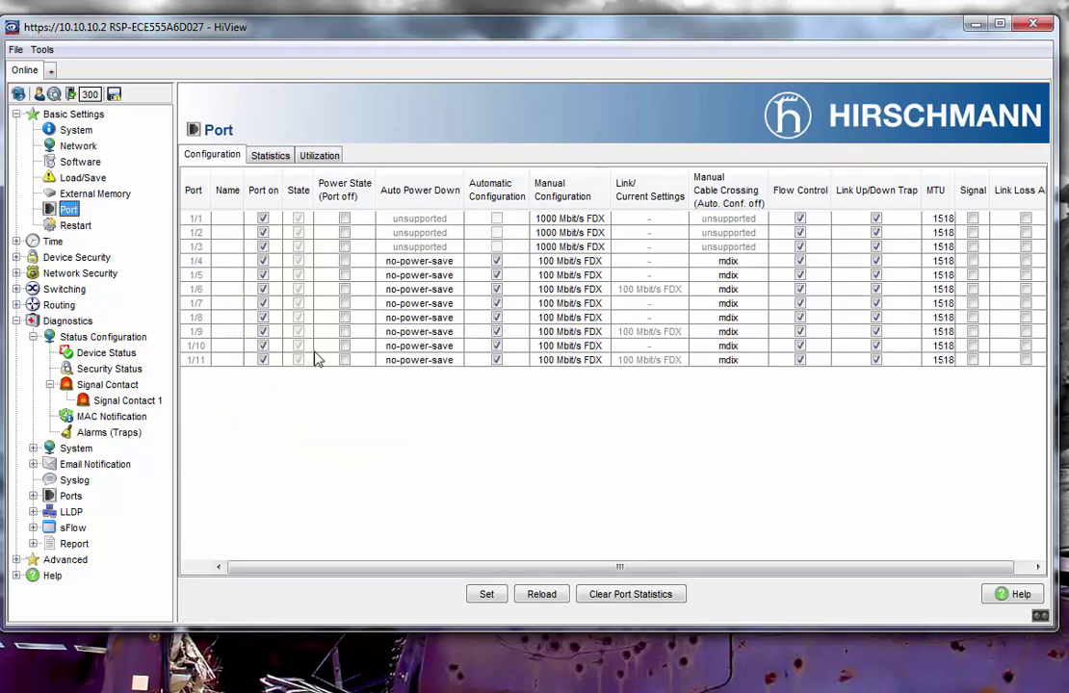
left_click(76, 130)
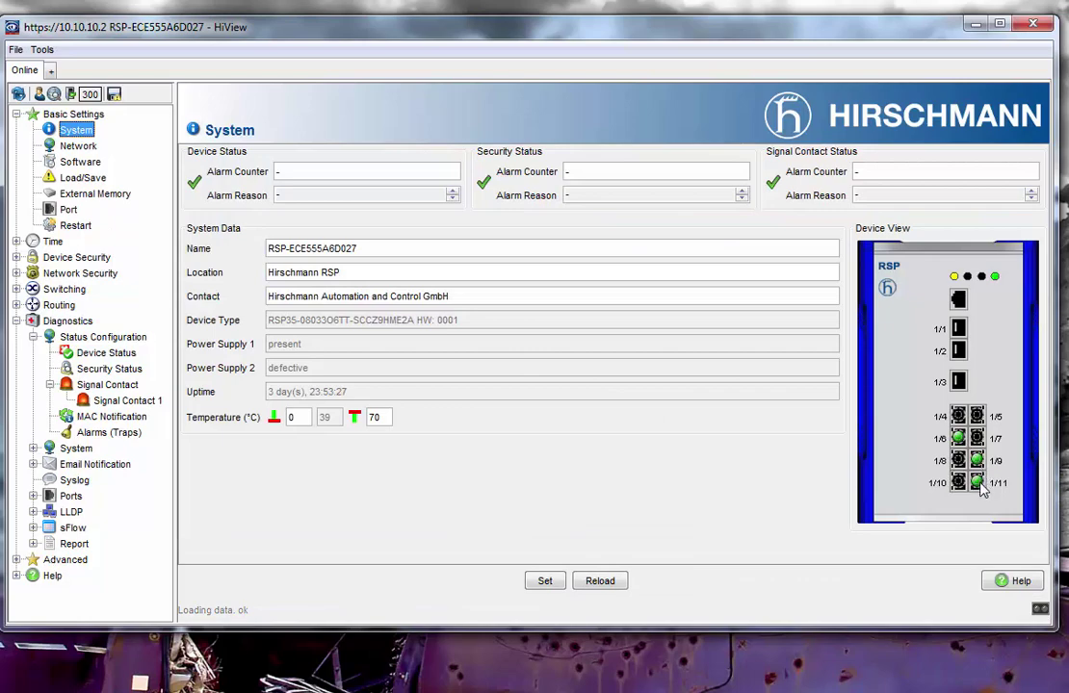
left_click(68, 209)
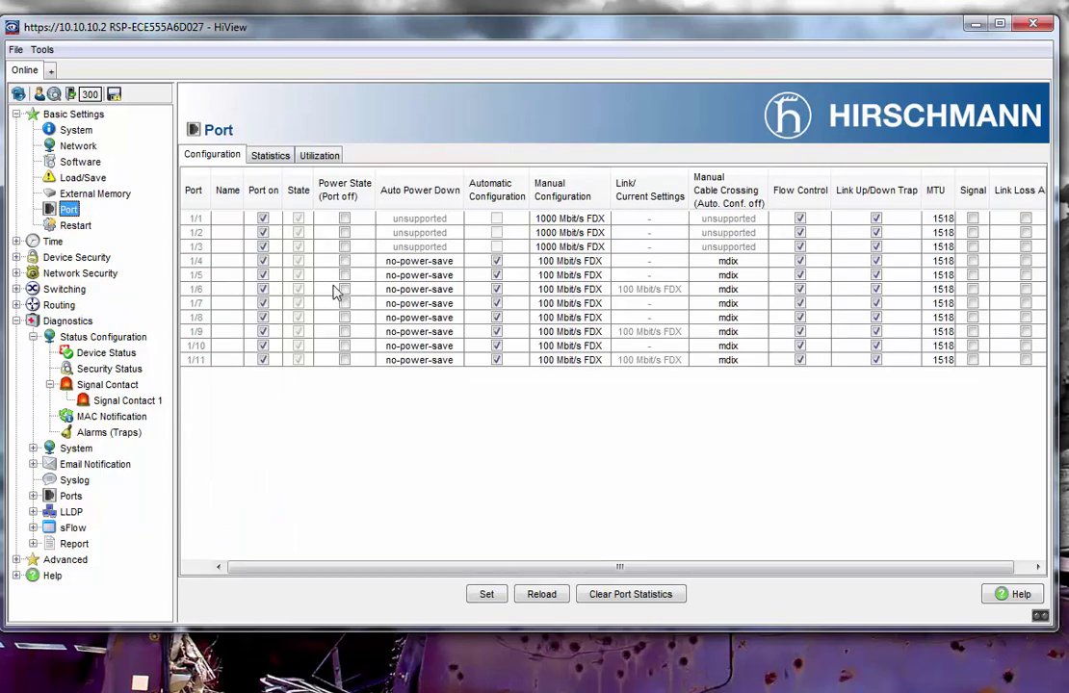
left_click(111, 355)
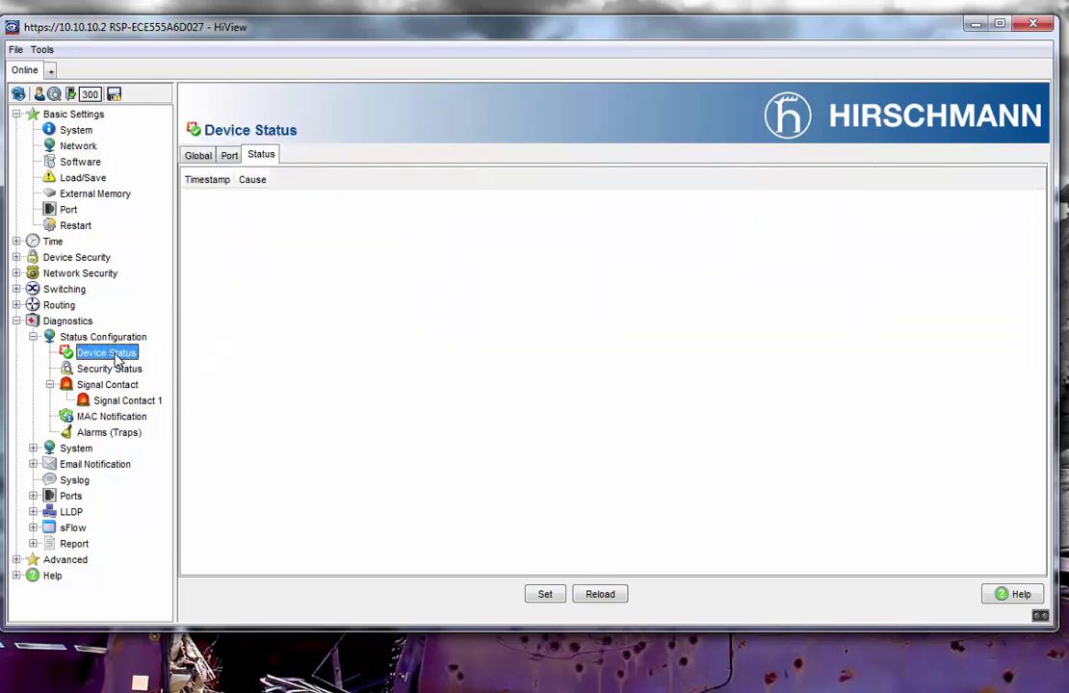
- Enable connection error propagation on ports 1/6, 1/9 and 1/11 and save to the switch
left_click(229, 157)
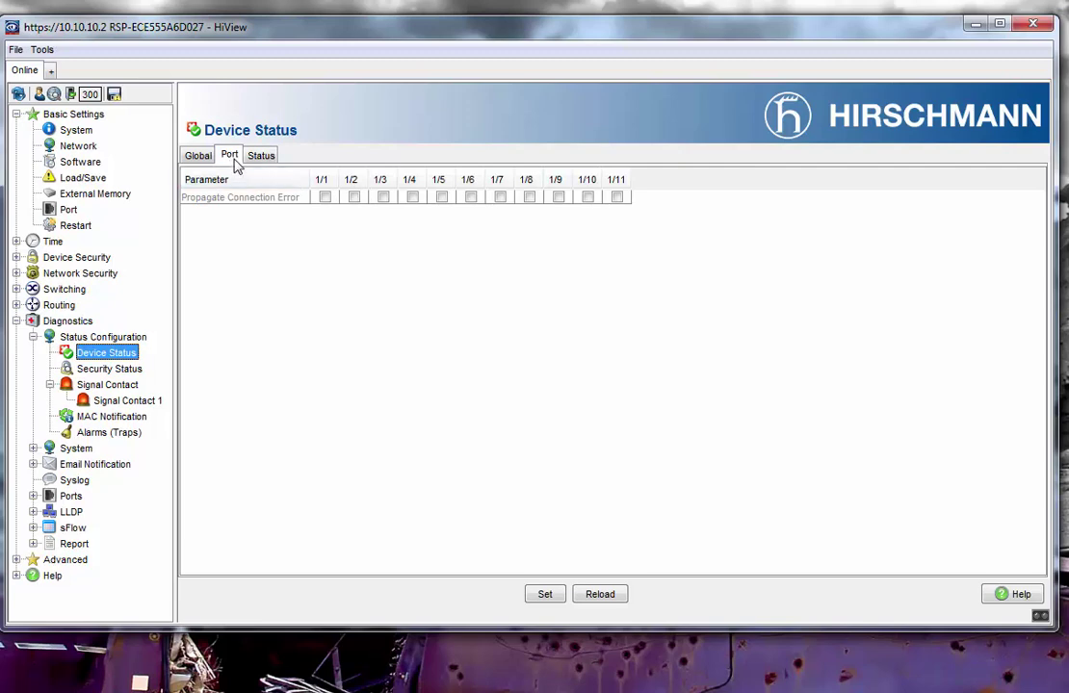
left_click(471, 197)
left_click(559, 197)
left_click(617, 198)
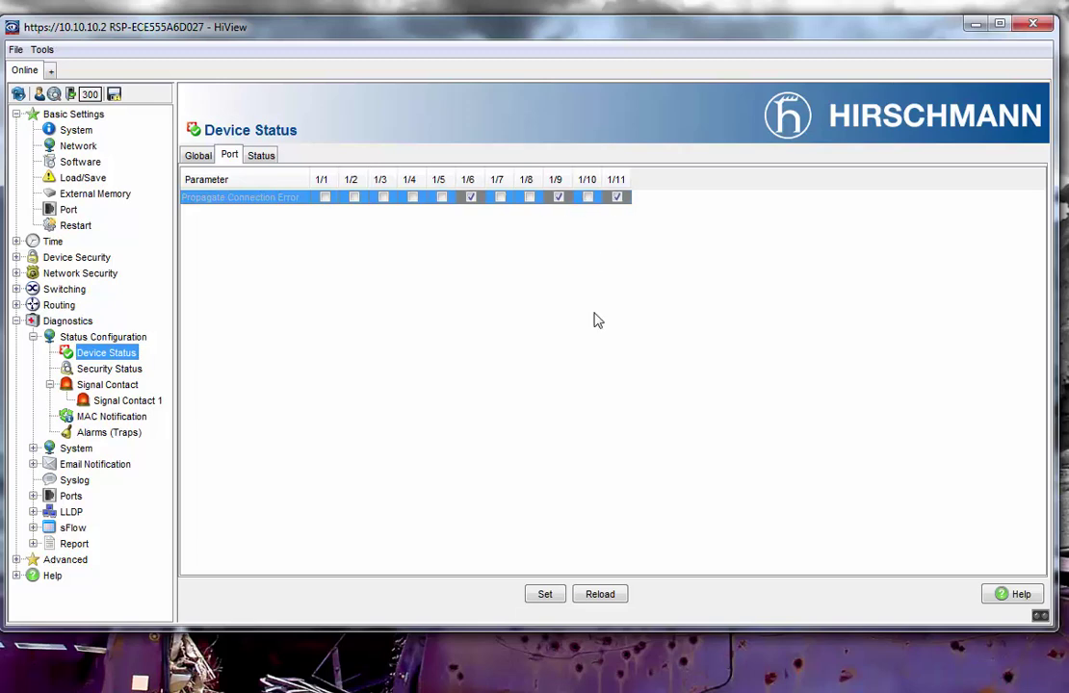
left_click(546, 597)
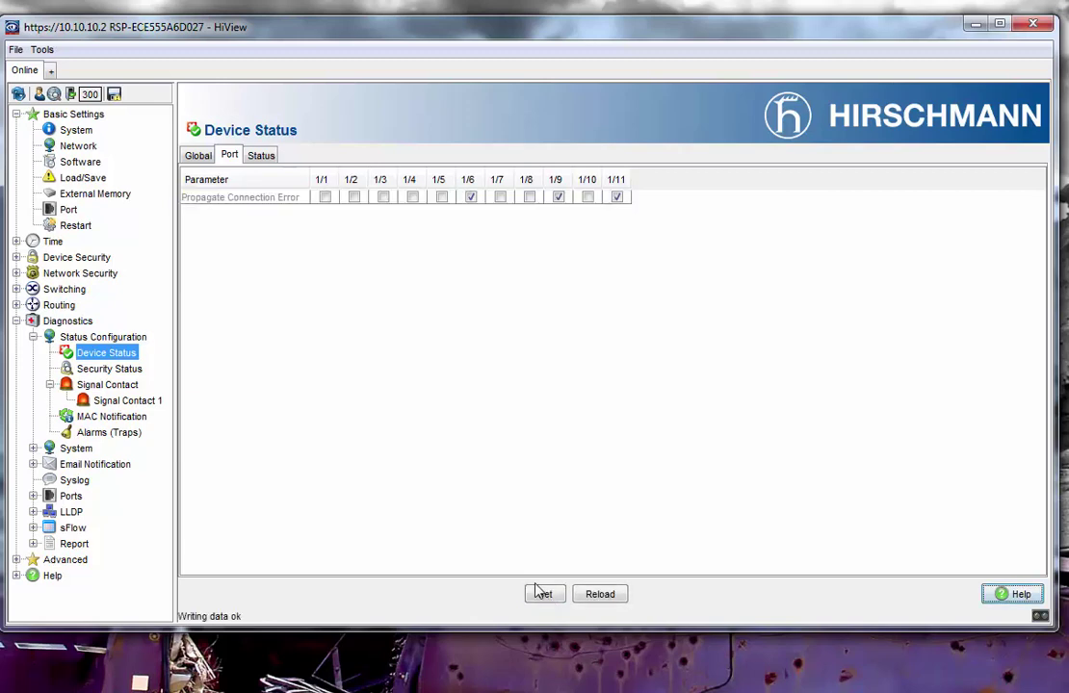
- Add Connection error to Device Status monitoring, save it, and view the event history
left_click(198, 157)
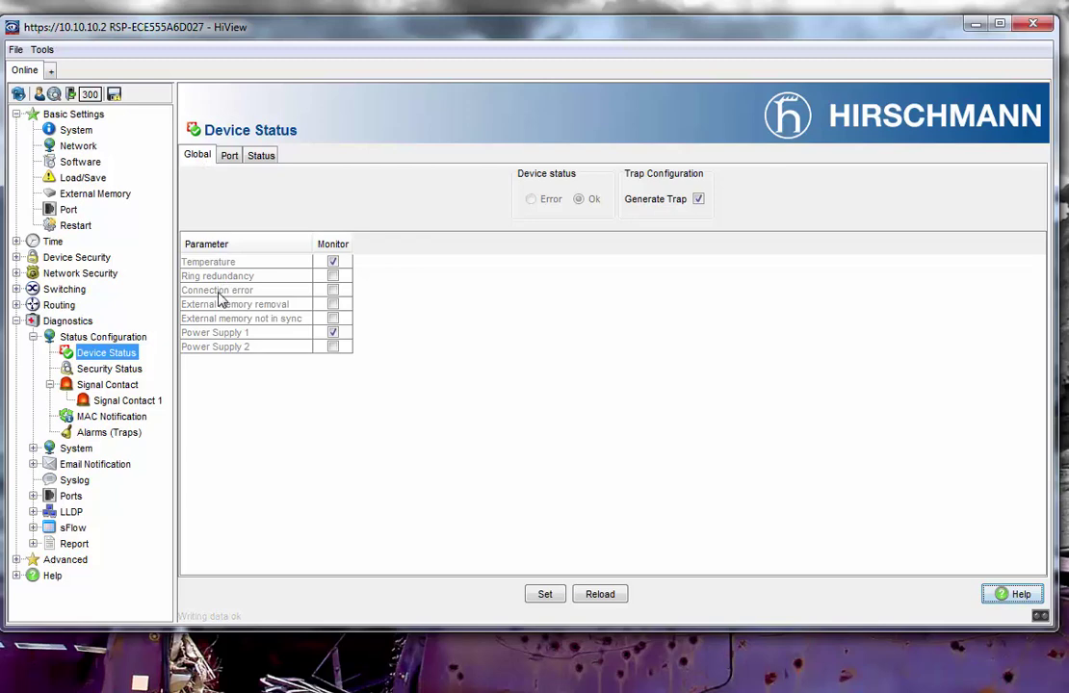
left_click(333, 291)
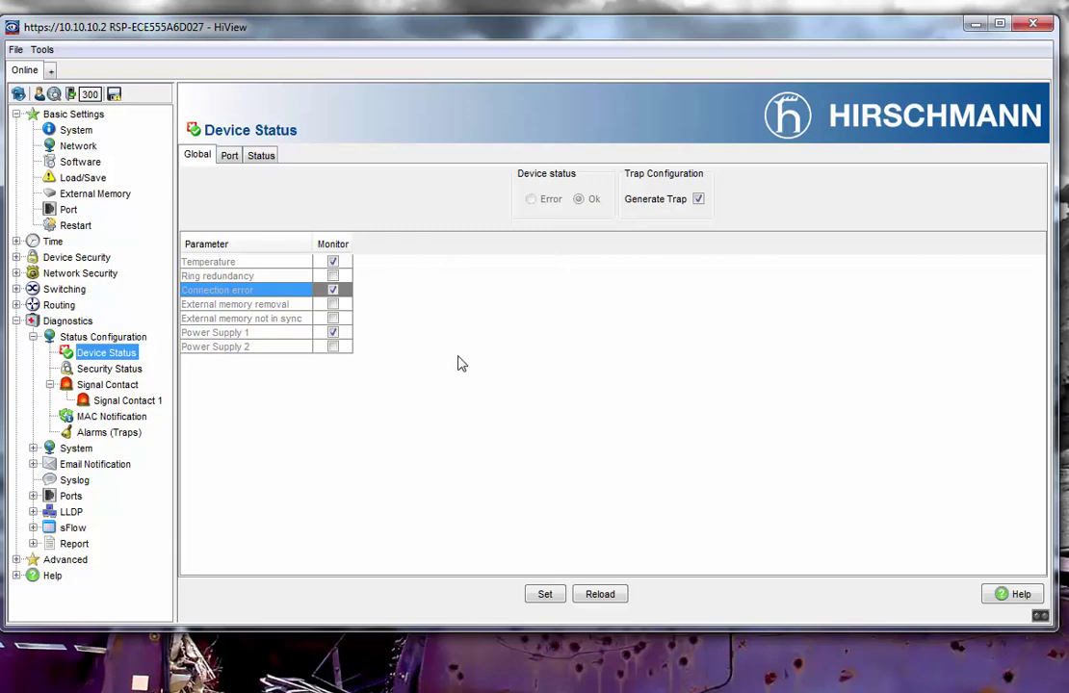
left_click(546, 596)
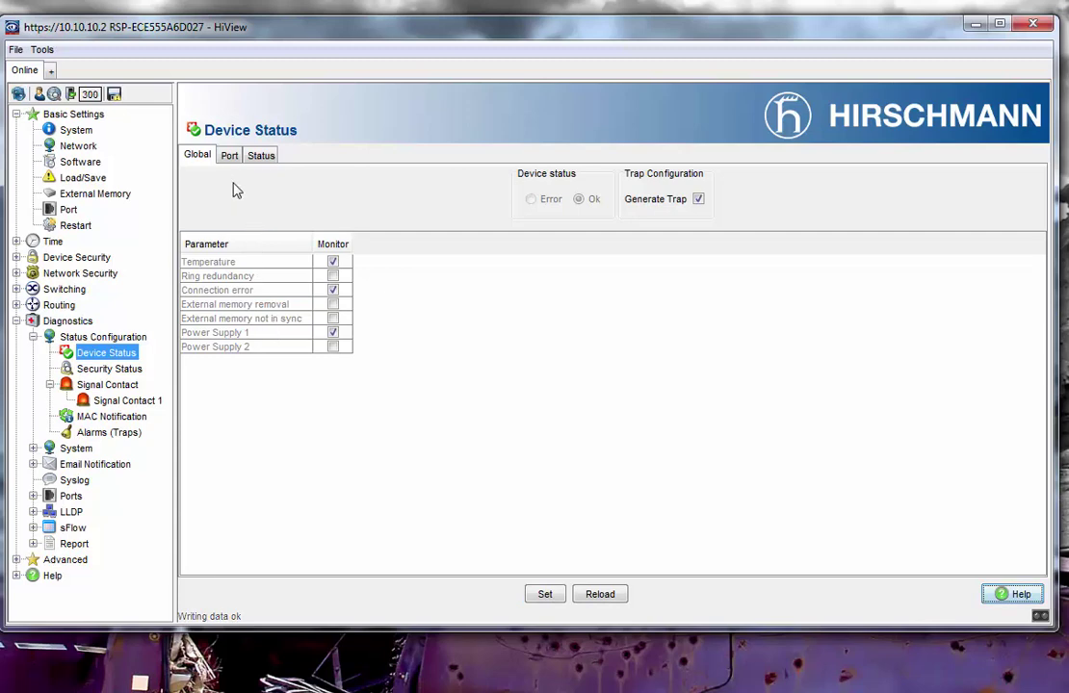
left_click(230, 157)
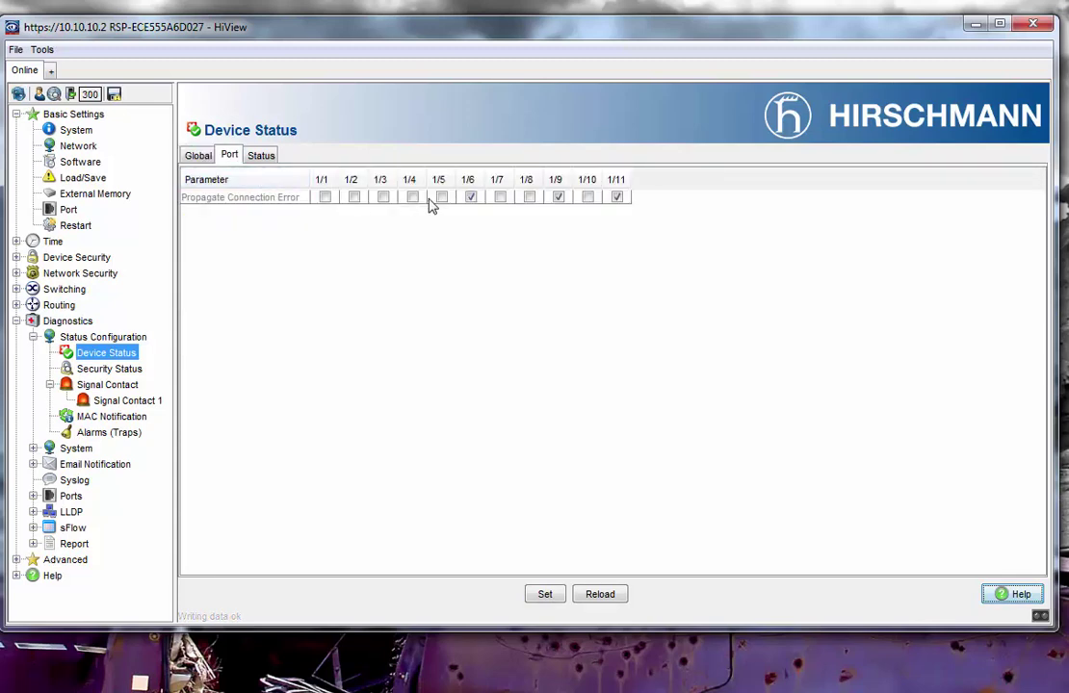
left_click(200, 160)
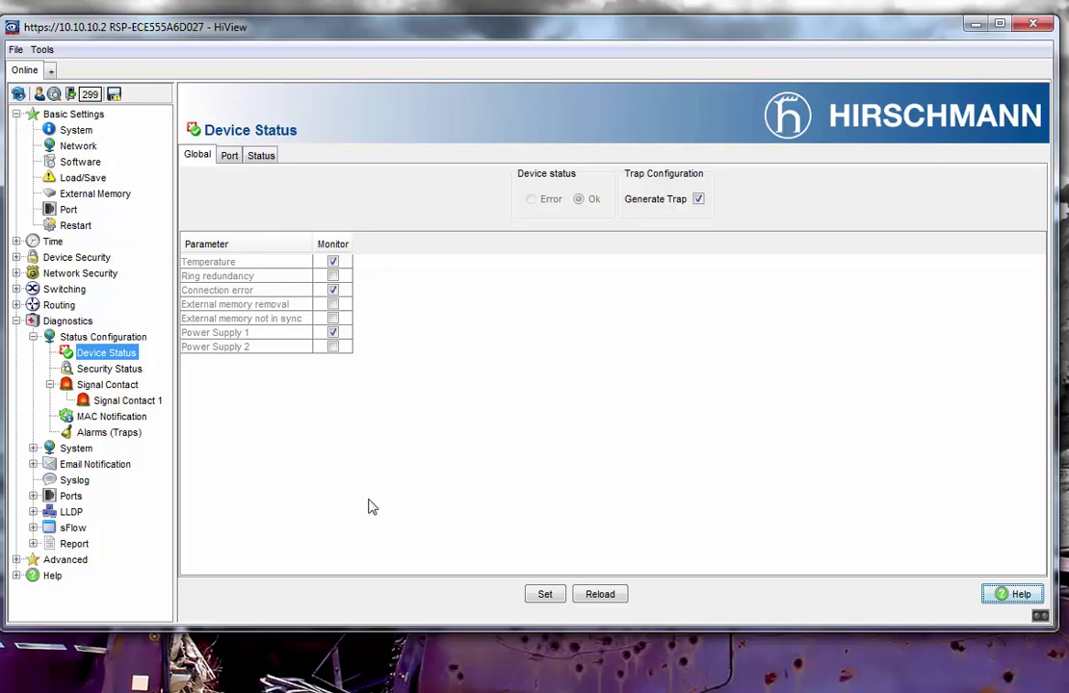
left_click(260, 155)
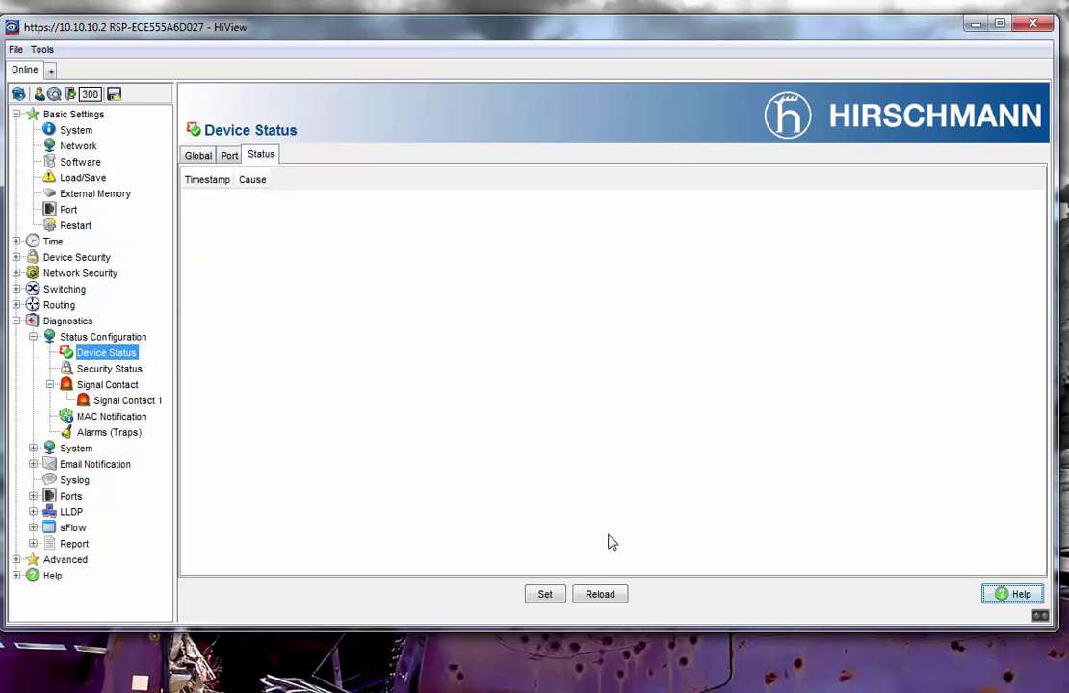
- Reload the Device Status log until the Module.Port 1/6 connection event appears
left_click(601, 594)
left_click(600, 594)
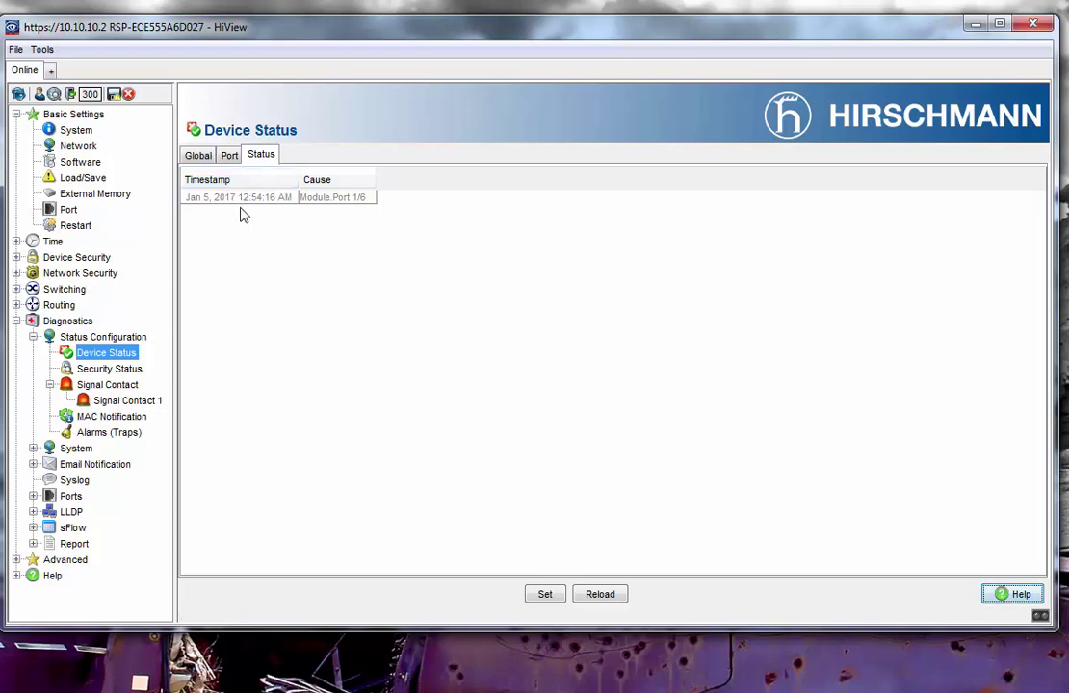
- Enable connection-error propagation for Signal Contact 1 on ports 1/6, 1/9 and 1/11 and write it
left_click(118, 401)
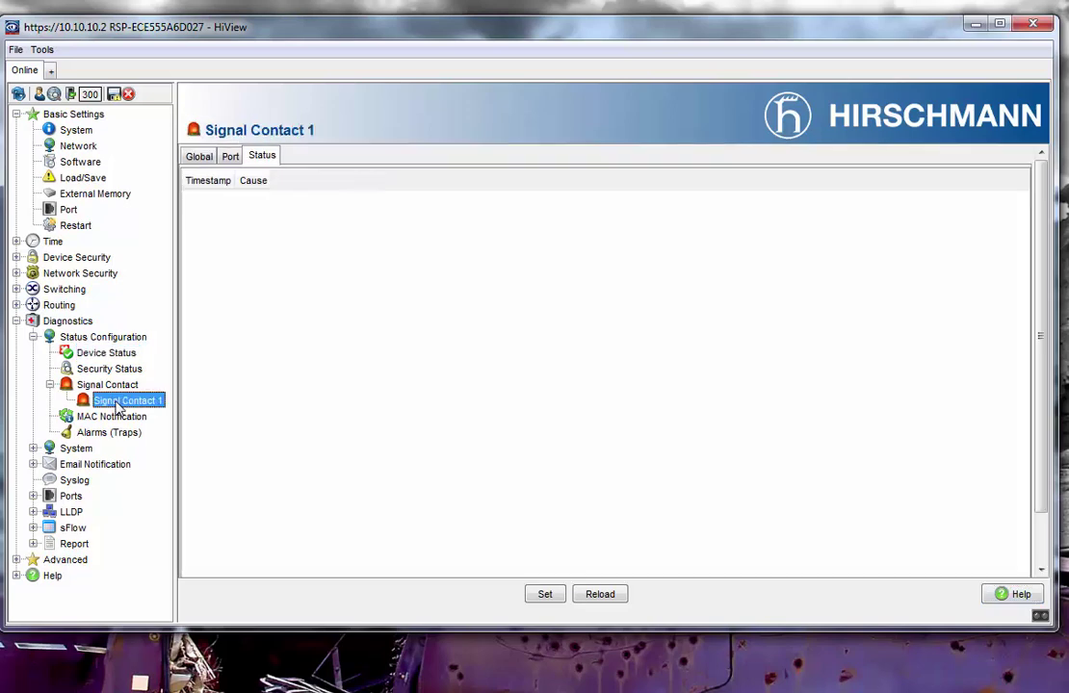
left_click(231, 158)
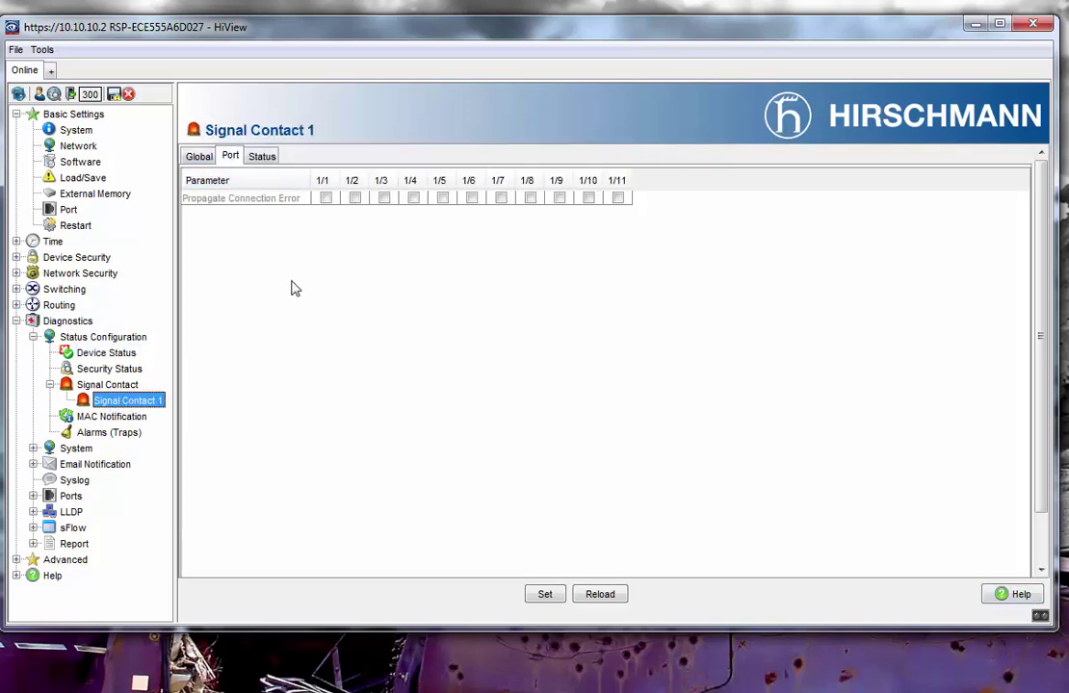
left_click(472, 199)
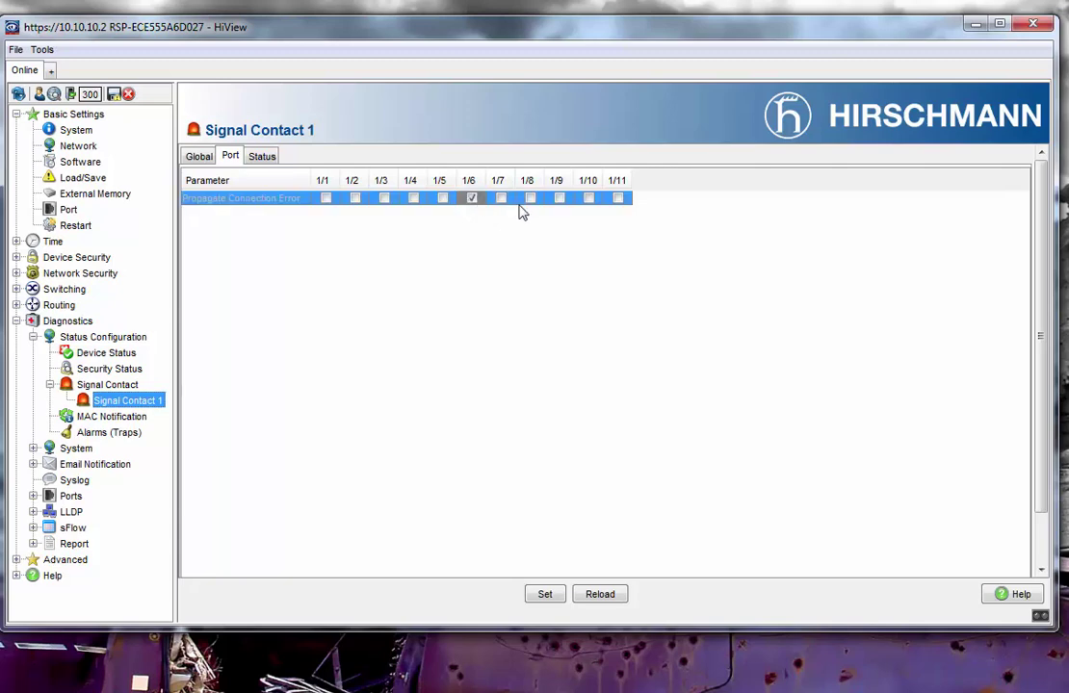
left_click(560, 199)
left_click(617, 198)
left_click(546, 594)
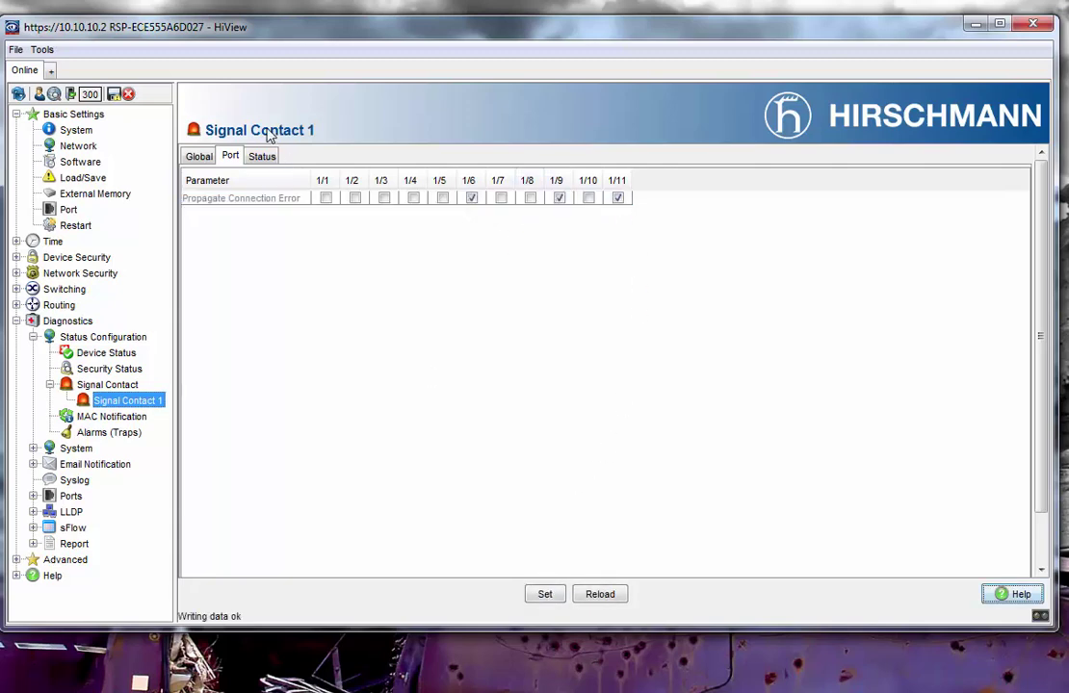
- Turn on Connection Error monitoring in Signal Contact 1's global settings and write it to the switch
left_click(197, 157)
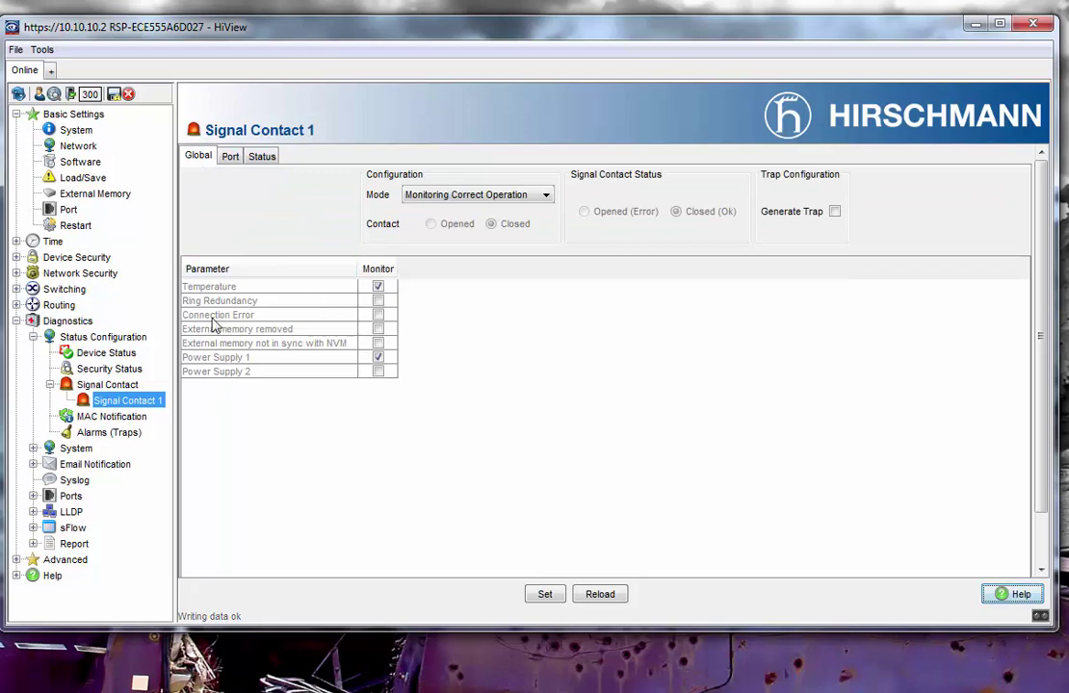
left_click(377, 315)
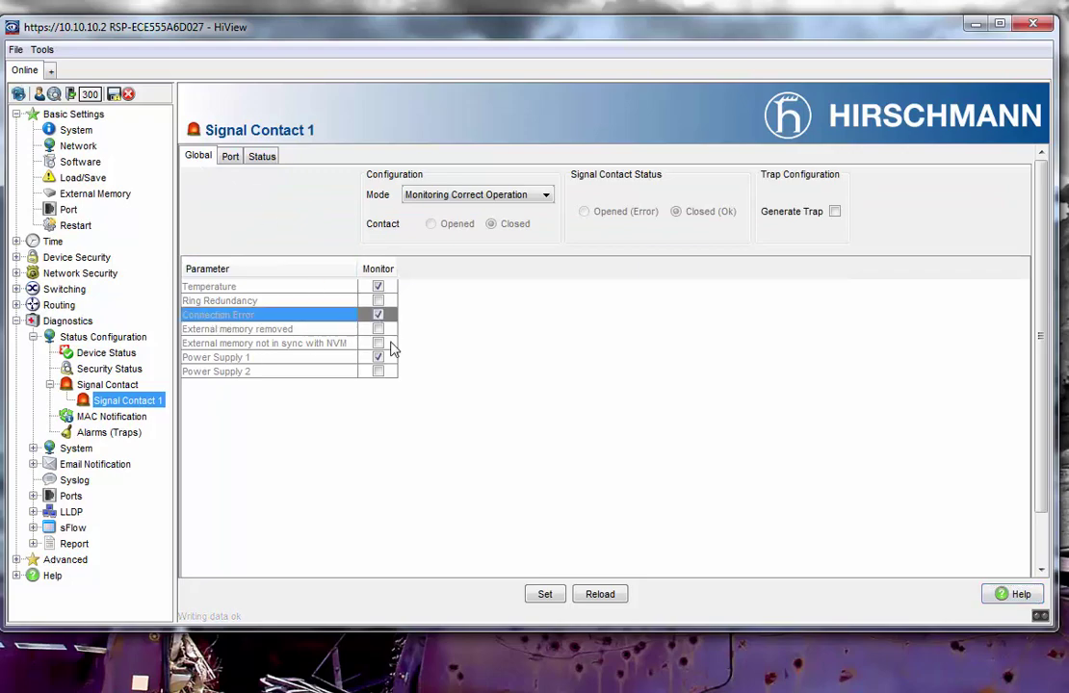
left_click(554, 598)
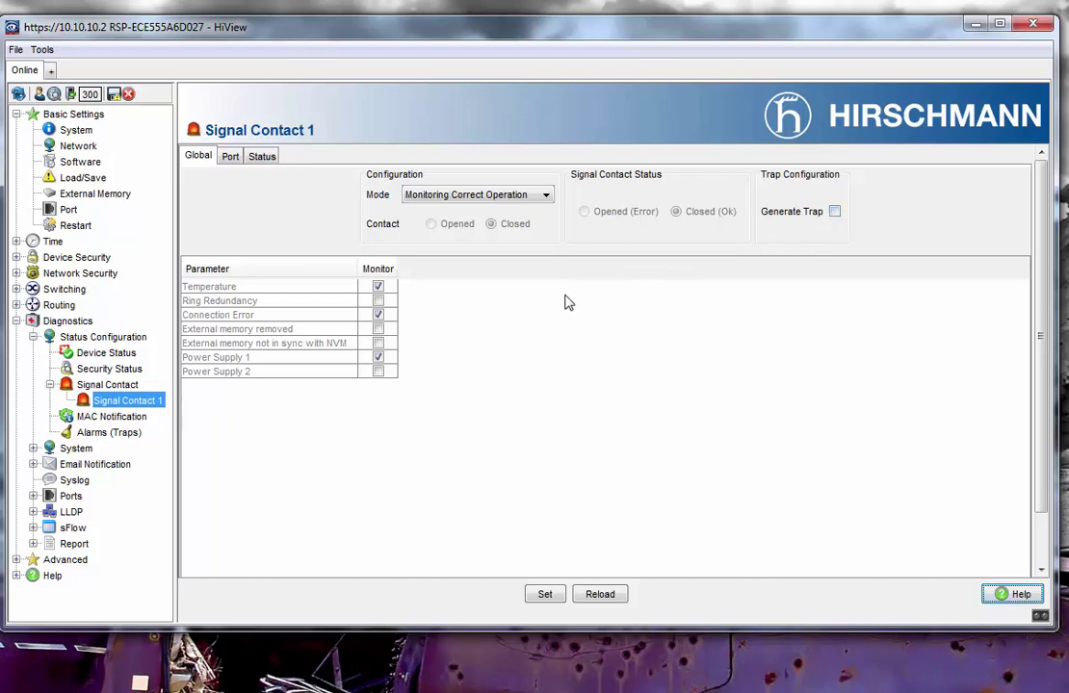
- Review the Security Status and Device Status pages, including the per-port device status settings
left_click(102, 371)
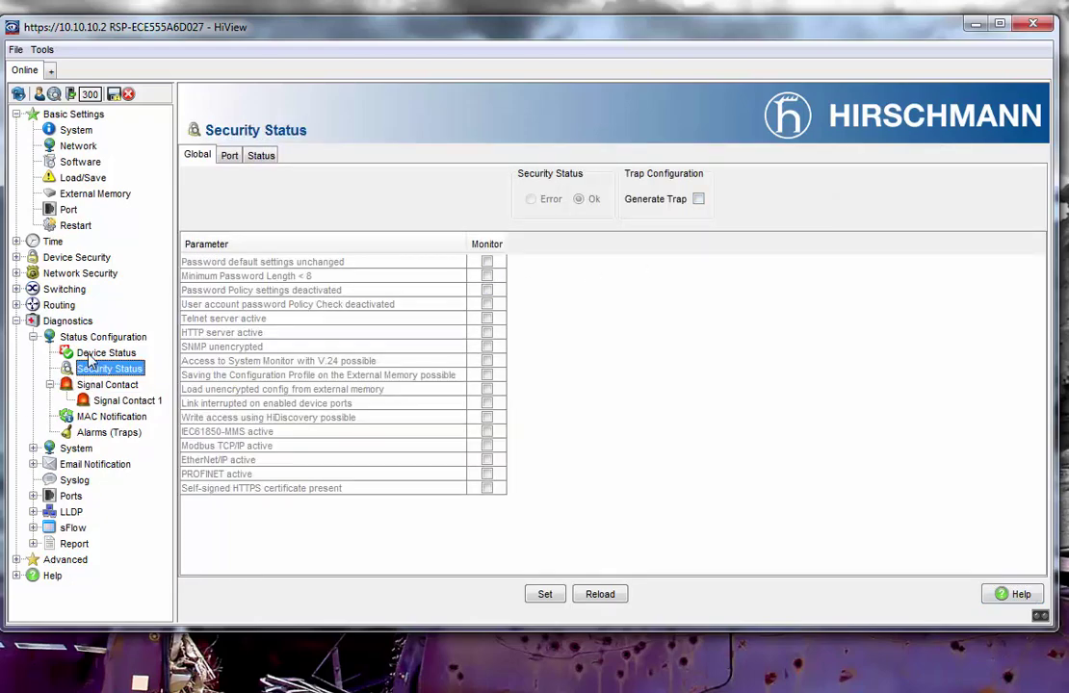
left_click(101, 353)
left_click(229, 157)
left_click(196, 155)
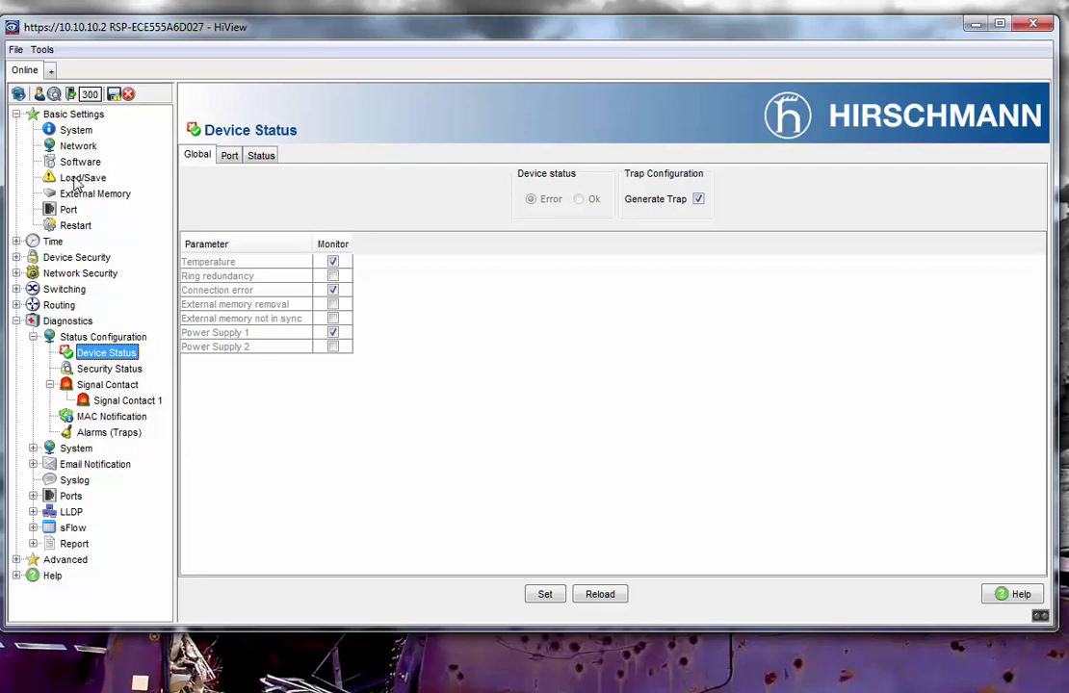
- Apply the current settings on the Load/Save page and save the configuration to non-volatile memory
left_click(81, 178)
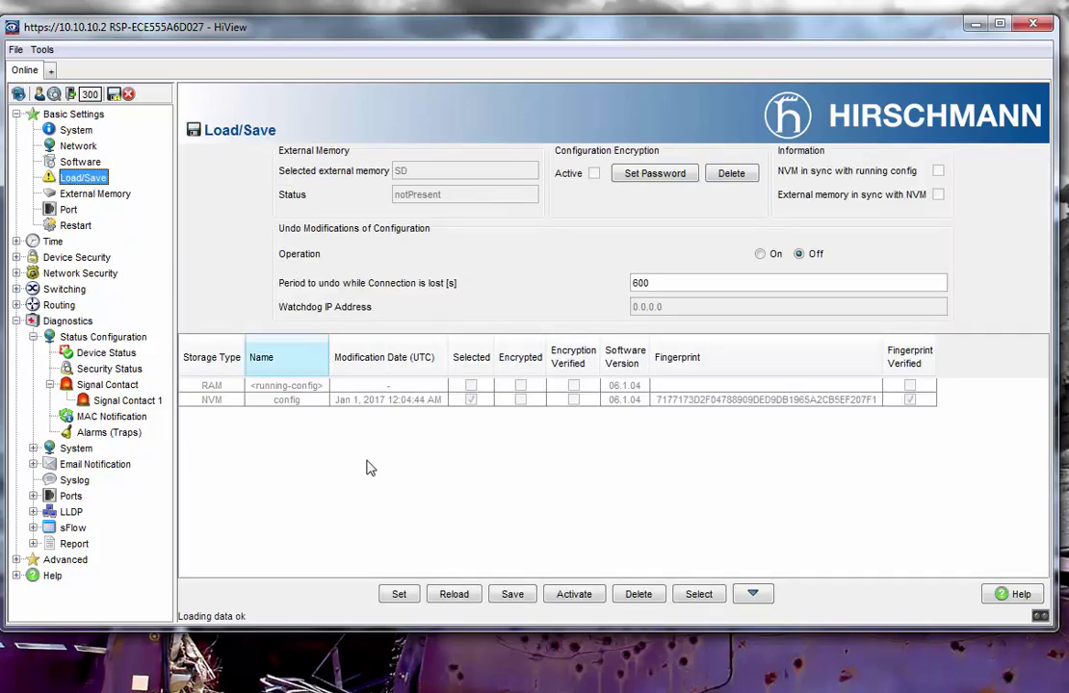
left_click(405, 595)
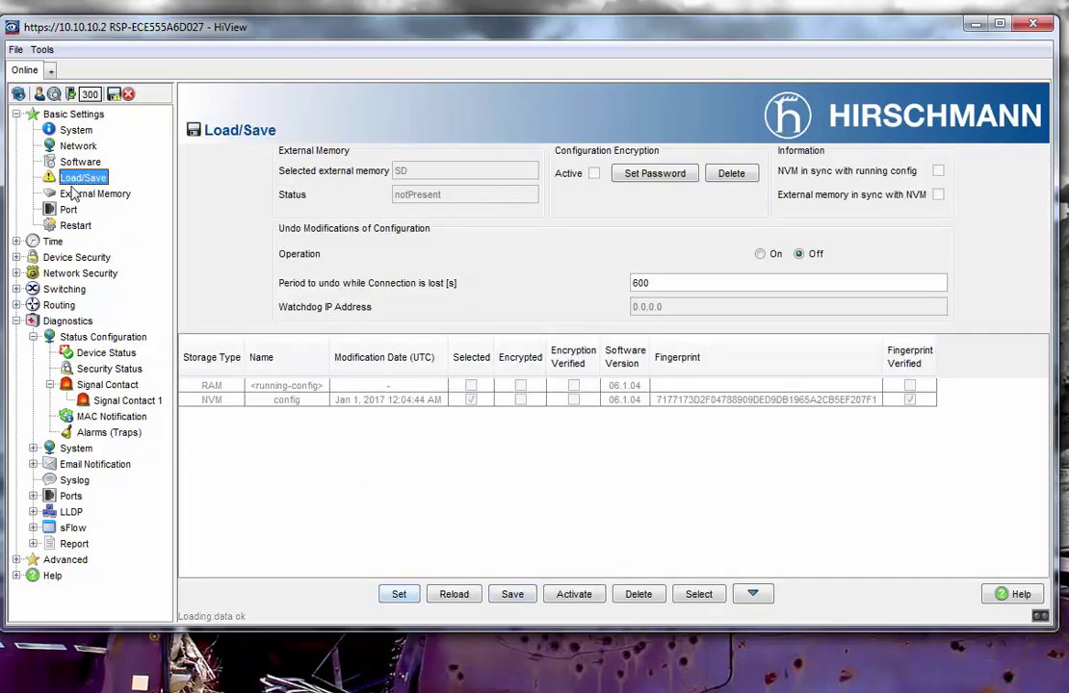
left_click(513, 596)
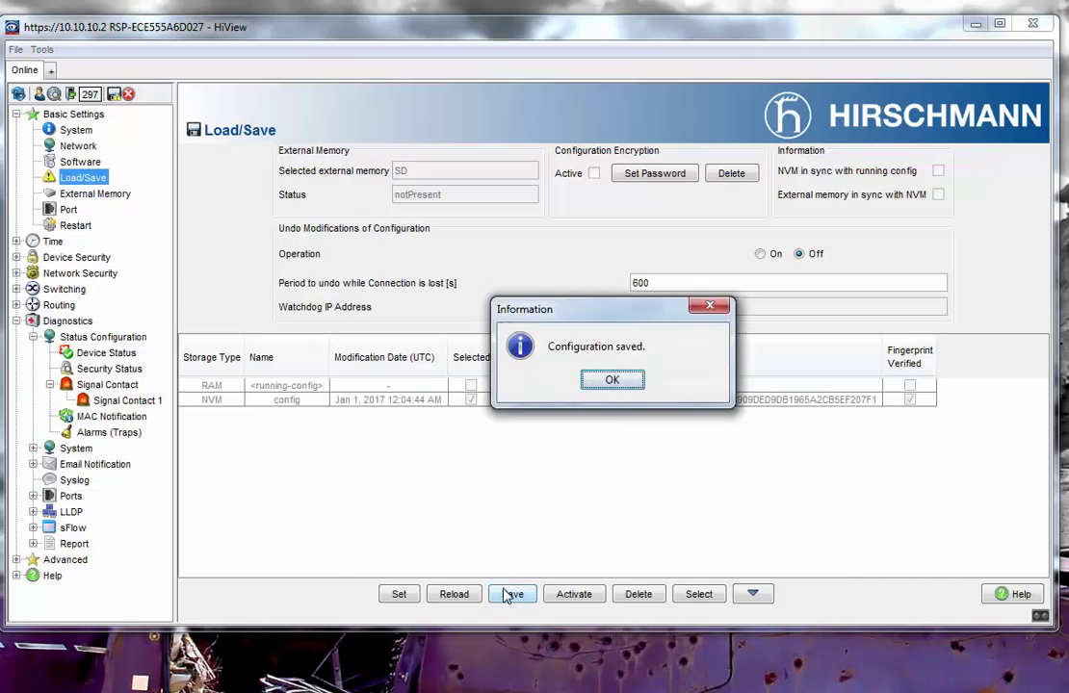
left_click(608, 383)
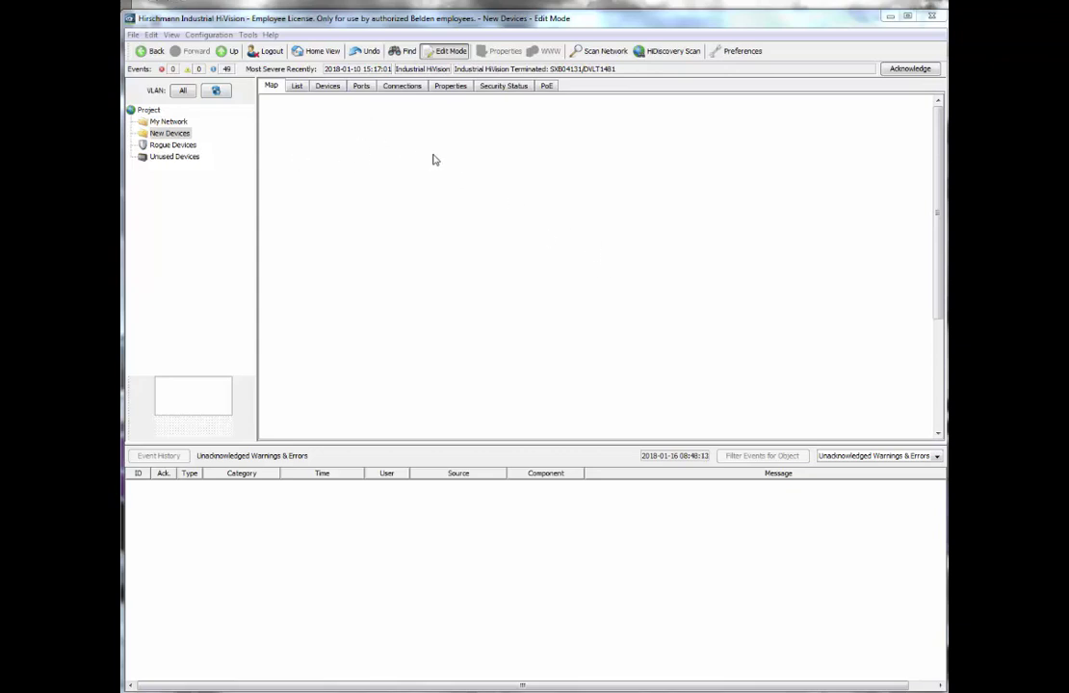
- Set the 10.10.10.99 Intel adapter as the Management Station's default network card and apply
left_click(743, 53)
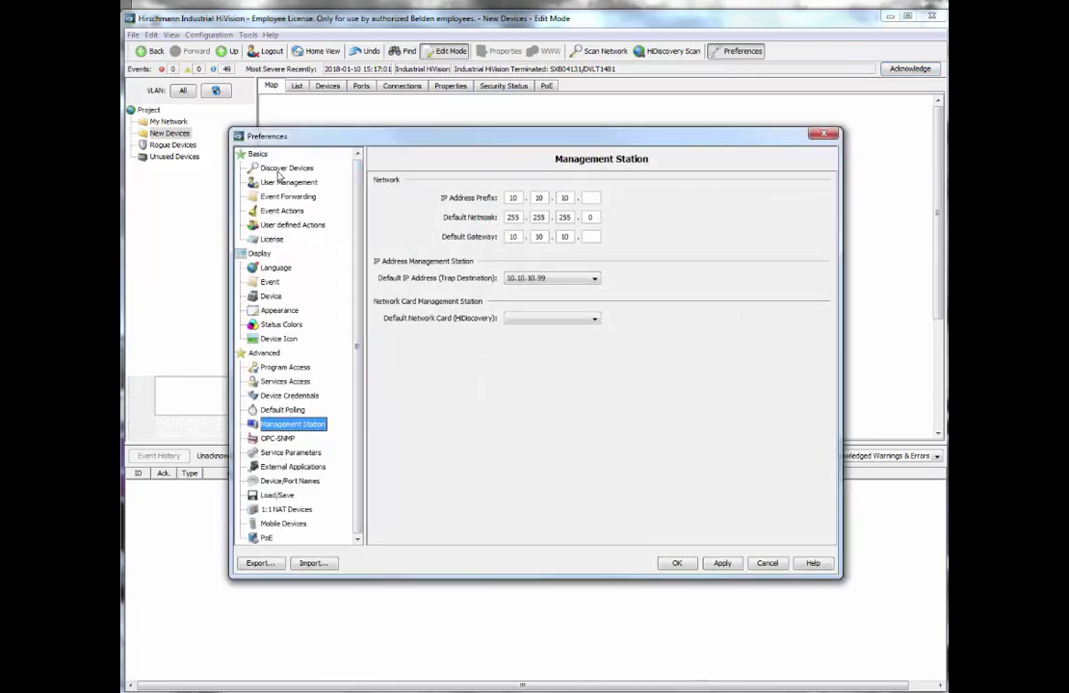
left_click(274, 167)
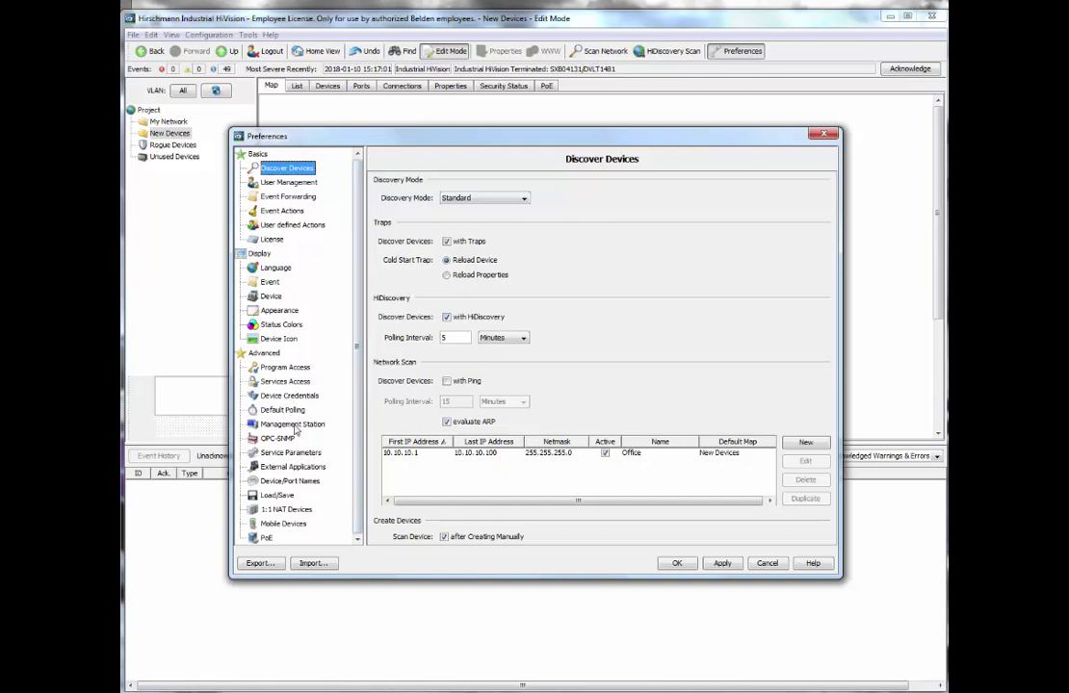
left_click(293, 425)
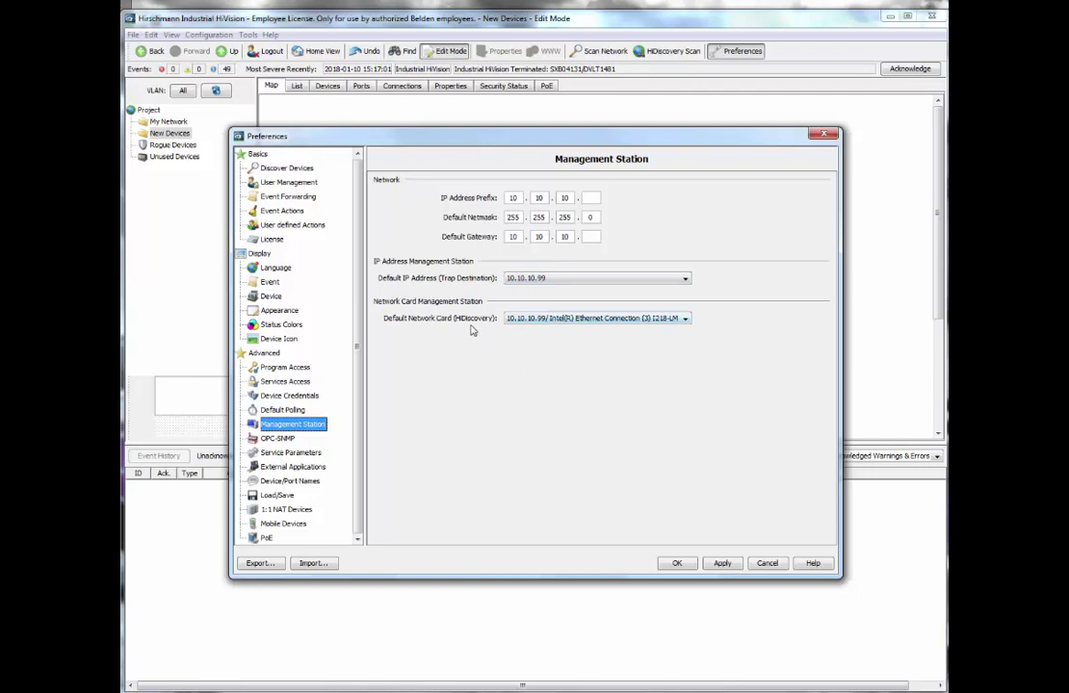
left_click(550, 321)
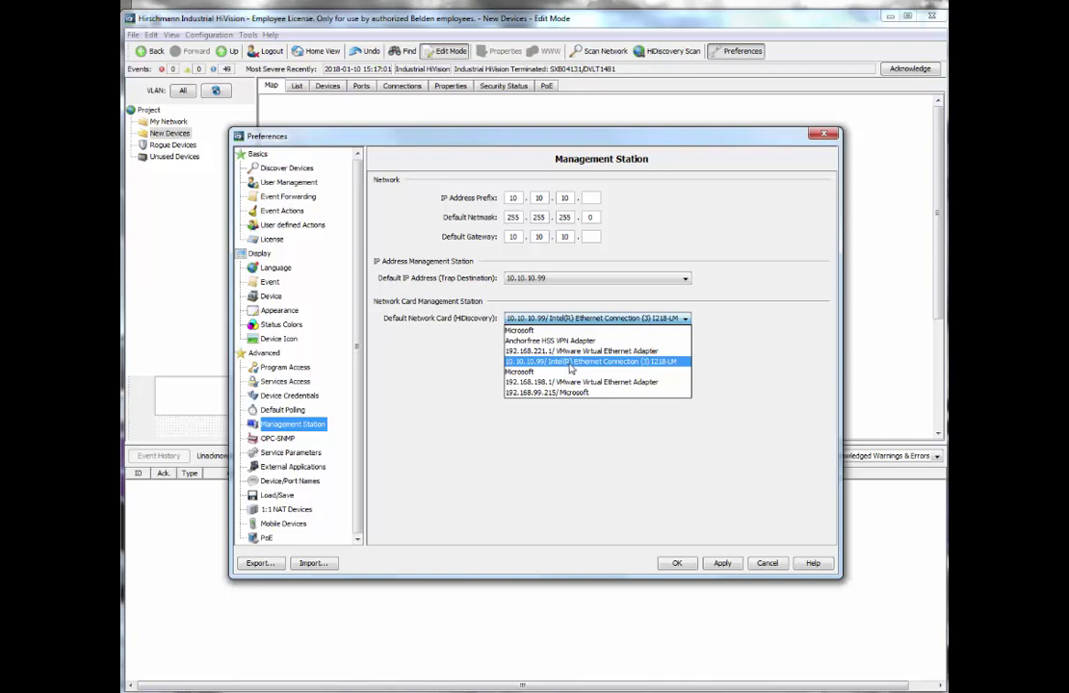
left_click(571, 367)
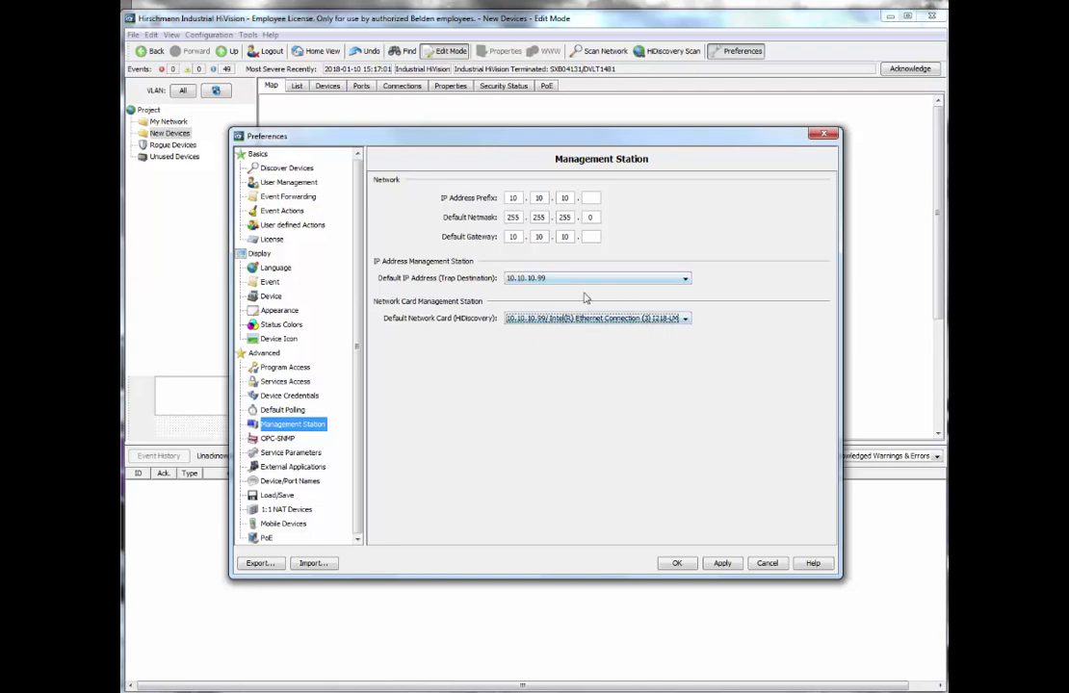
left_click(723, 564)
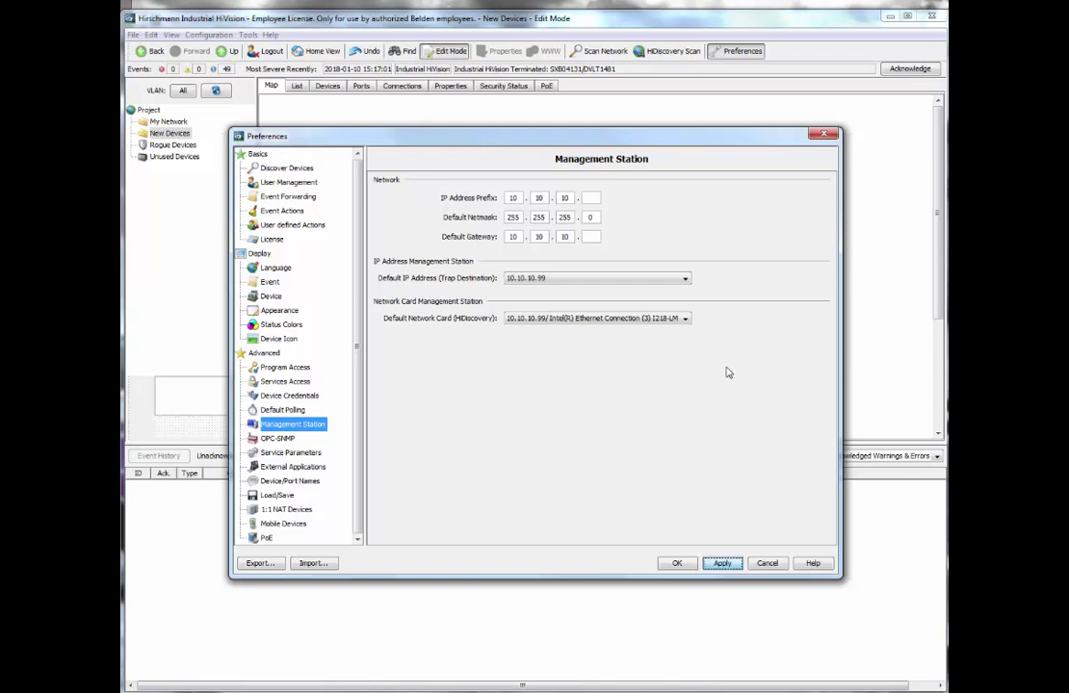
left_click(678, 564)
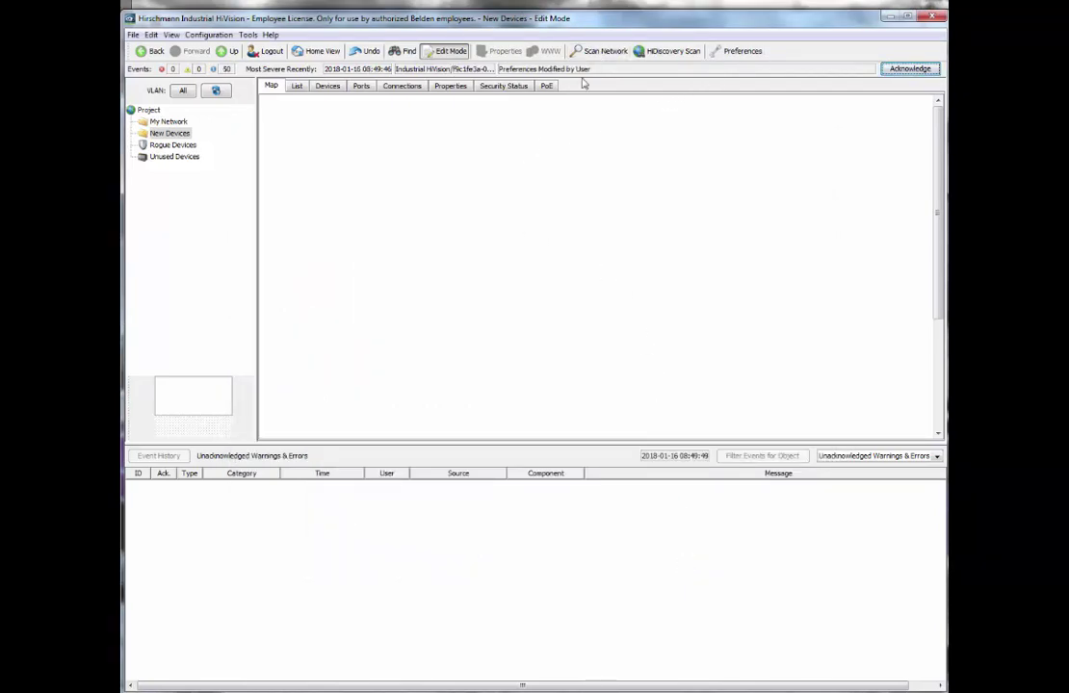
- Scan the network and select device 10.10.10.2 on the discovered map
left_click(606, 54)
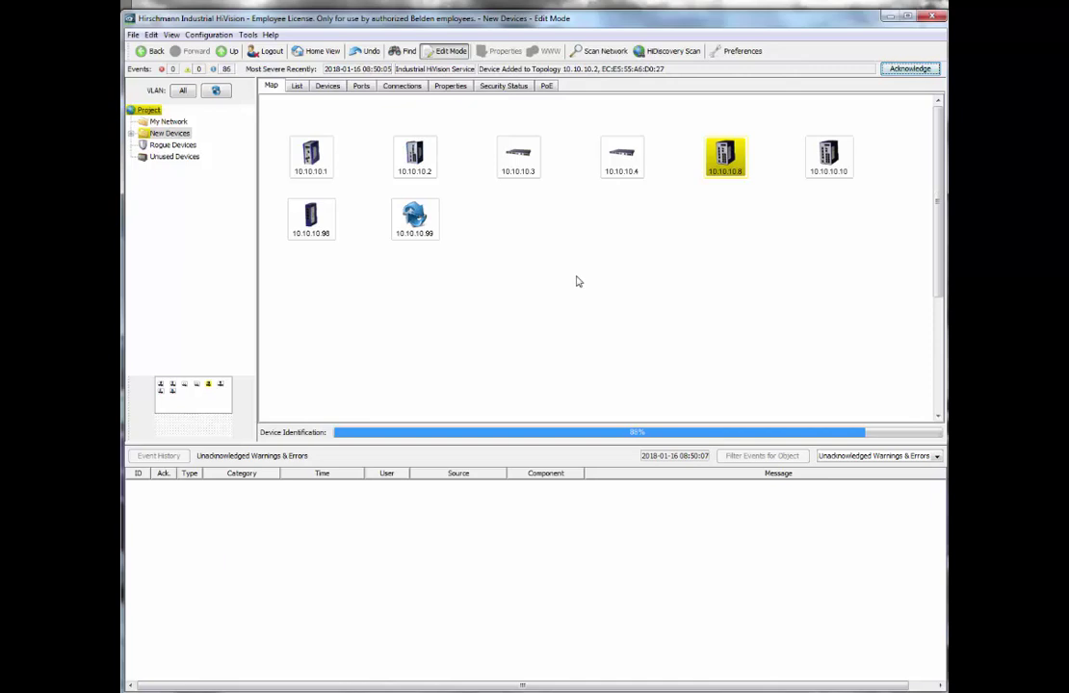
left_click(410, 159)
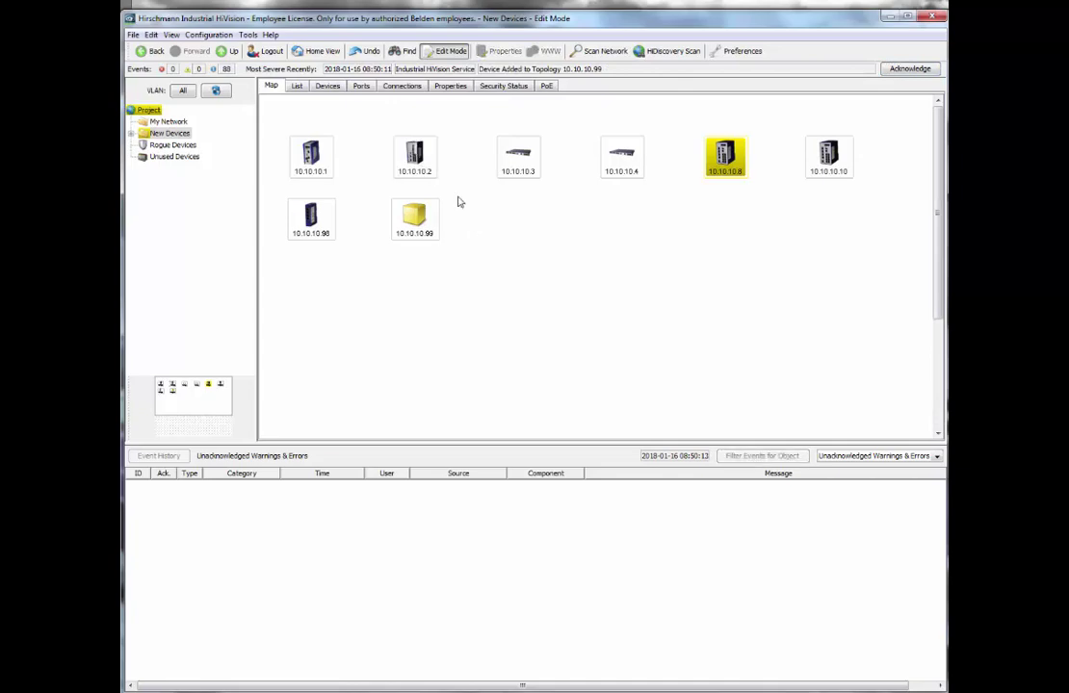
mouse_move(419, 162)
- Turn off all security status monitoring for the six New Devices switches and return to the map
left_click(495, 87)
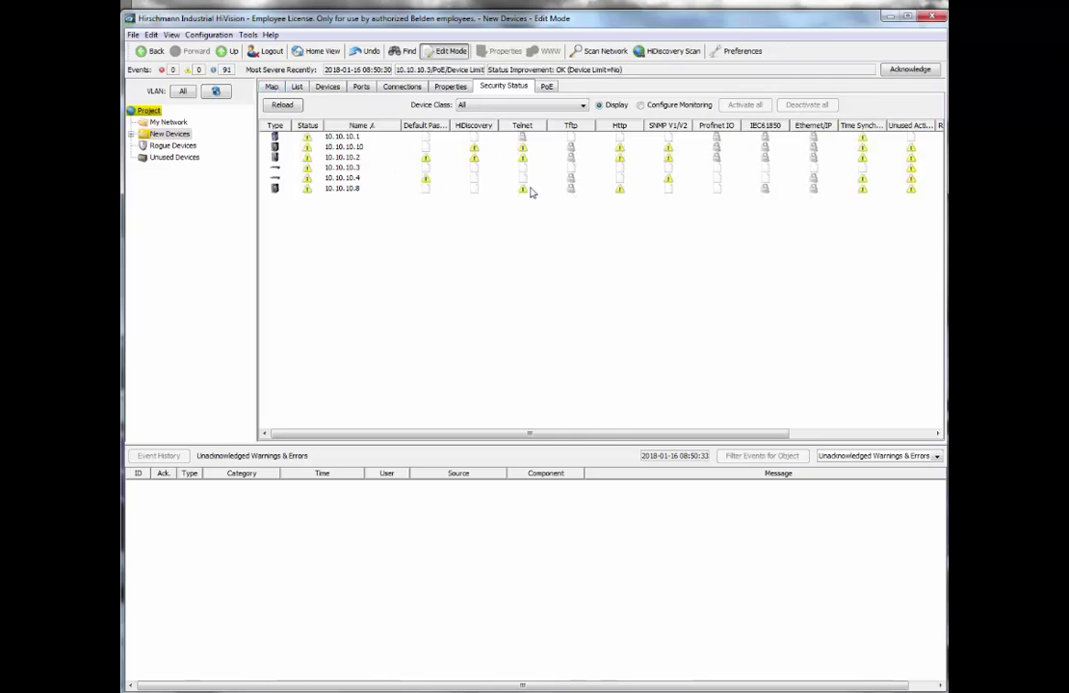
left_click(662, 106)
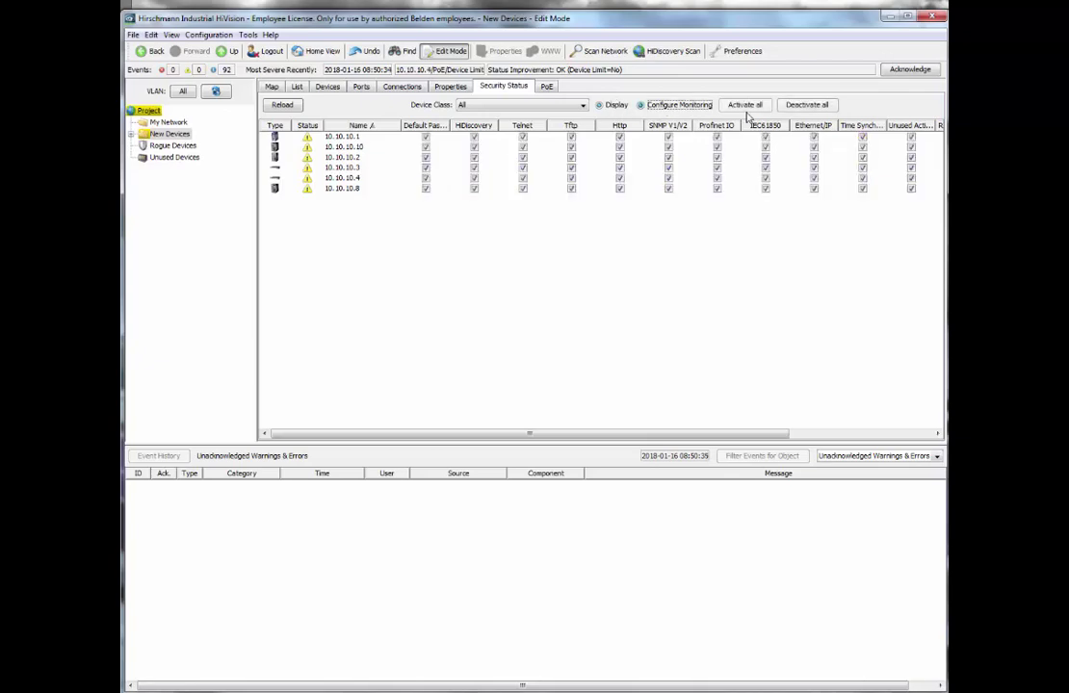
left_click(805, 106)
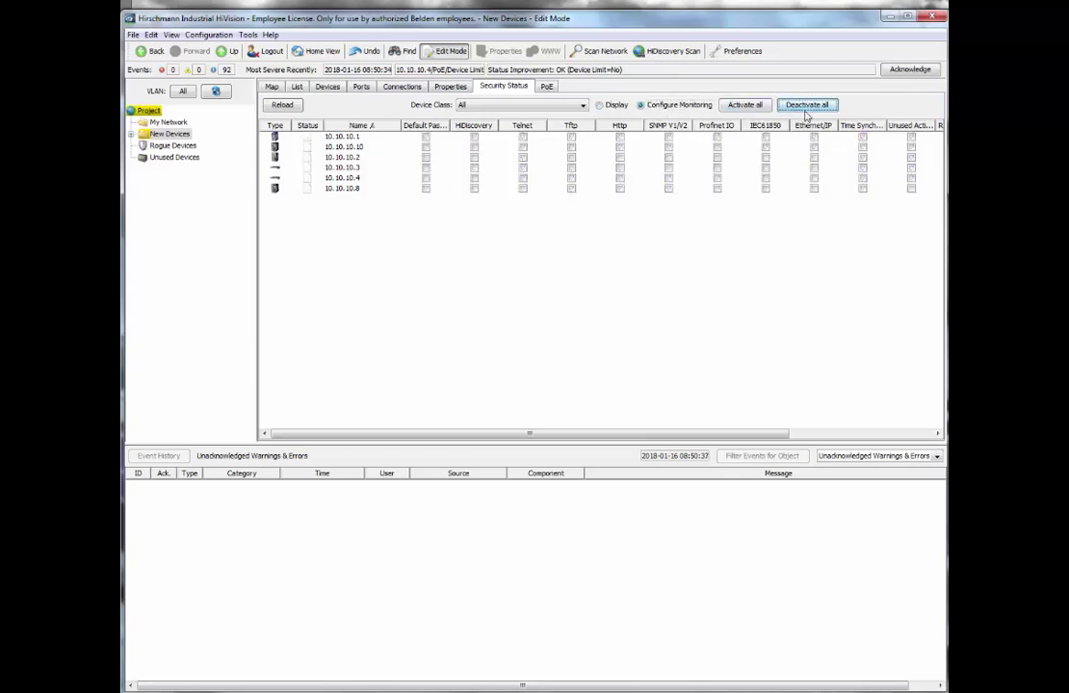
left_click(271, 85)
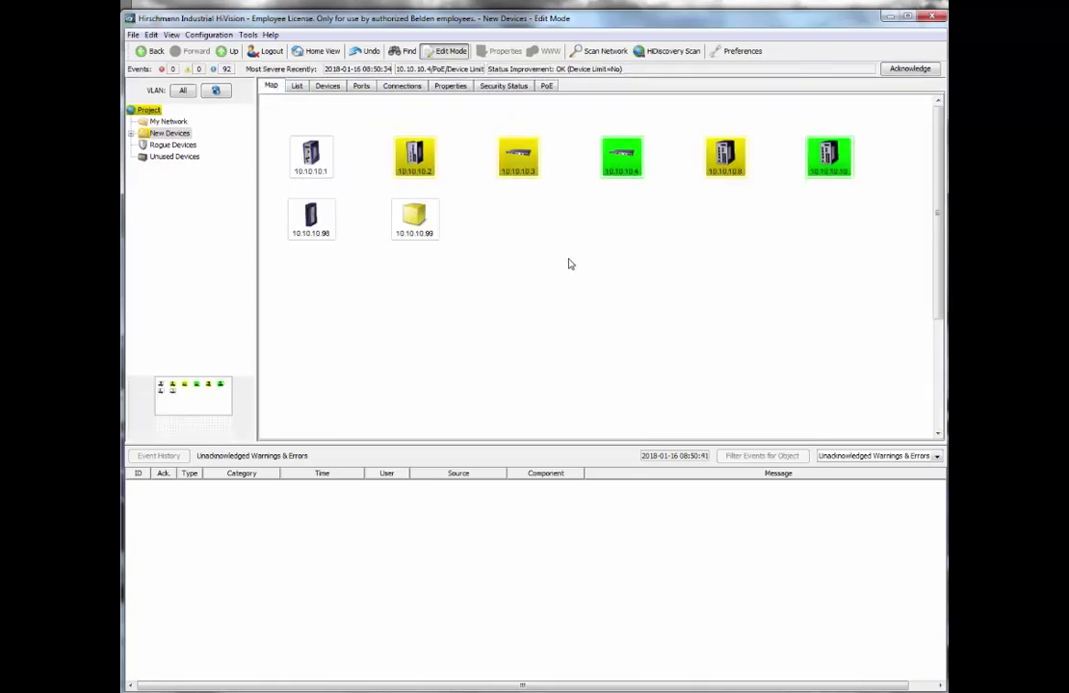
- Select all mapped devices to acknowledge their status changes, then select RSP device 10.10.10.2
key("ctrl+a")
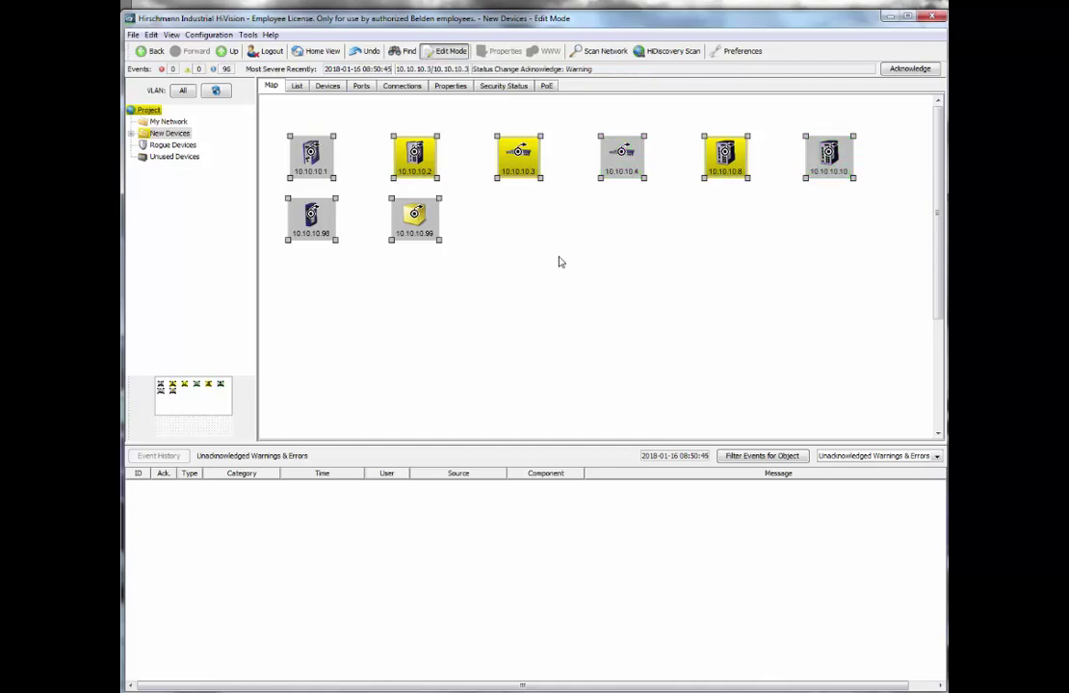
left_click(557, 259)
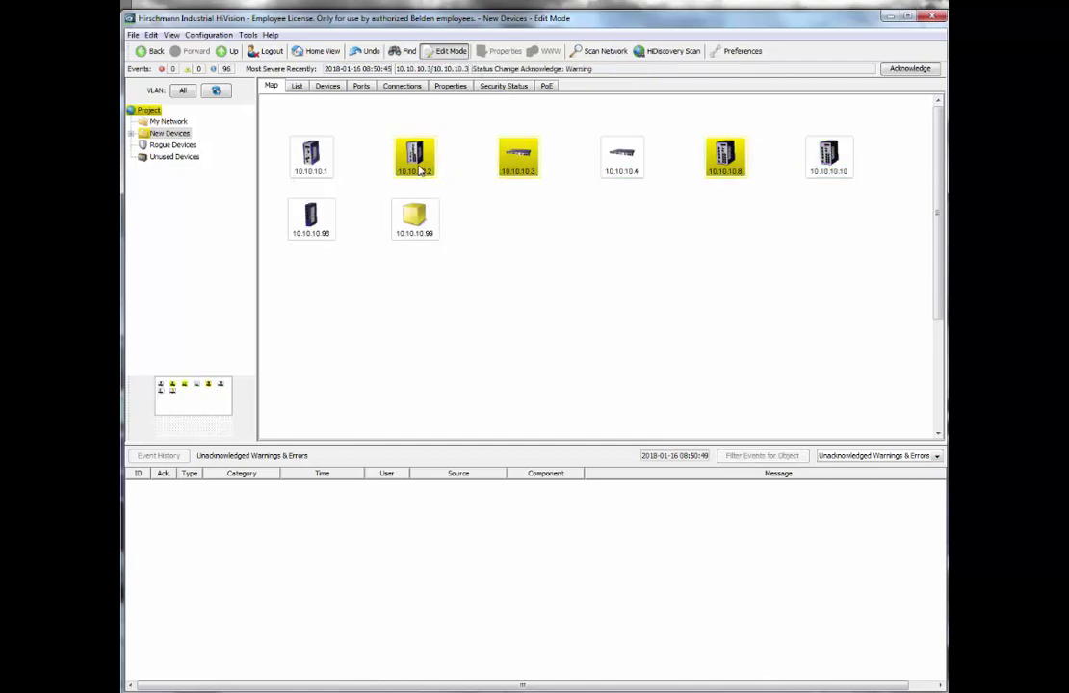
mouse_move(421, 171)
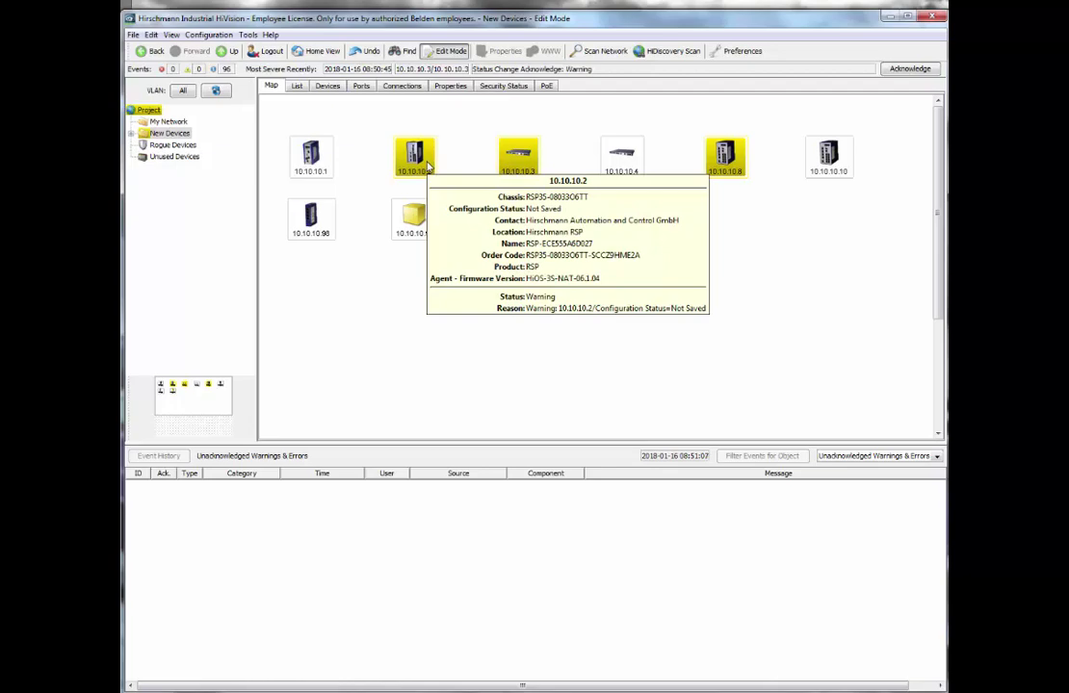
left_click(424, 157)
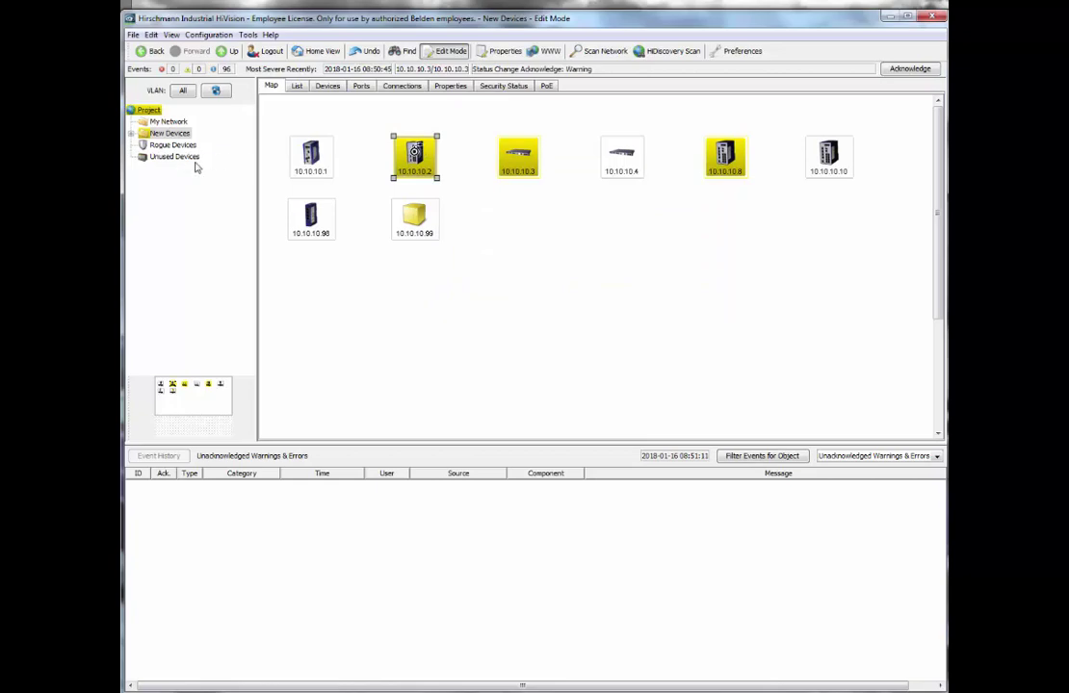
- List the ports of device 10.10.10.2 under New Devices, sorted by port number
double_click(142, 133)
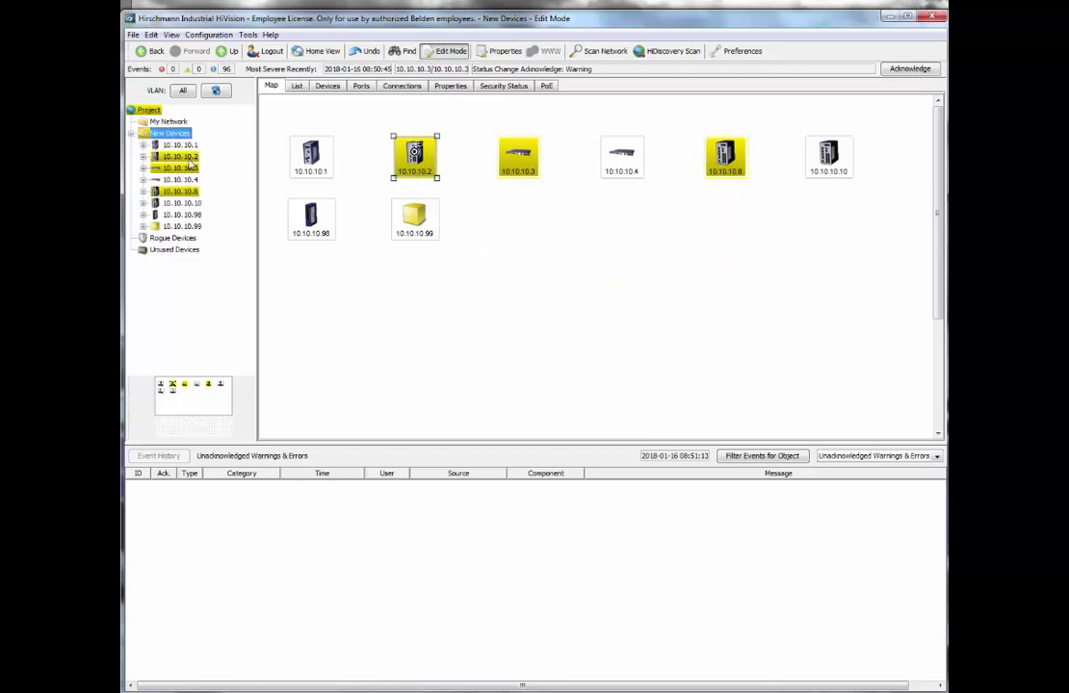
left_click(159, 156)
left_click(144, 158)
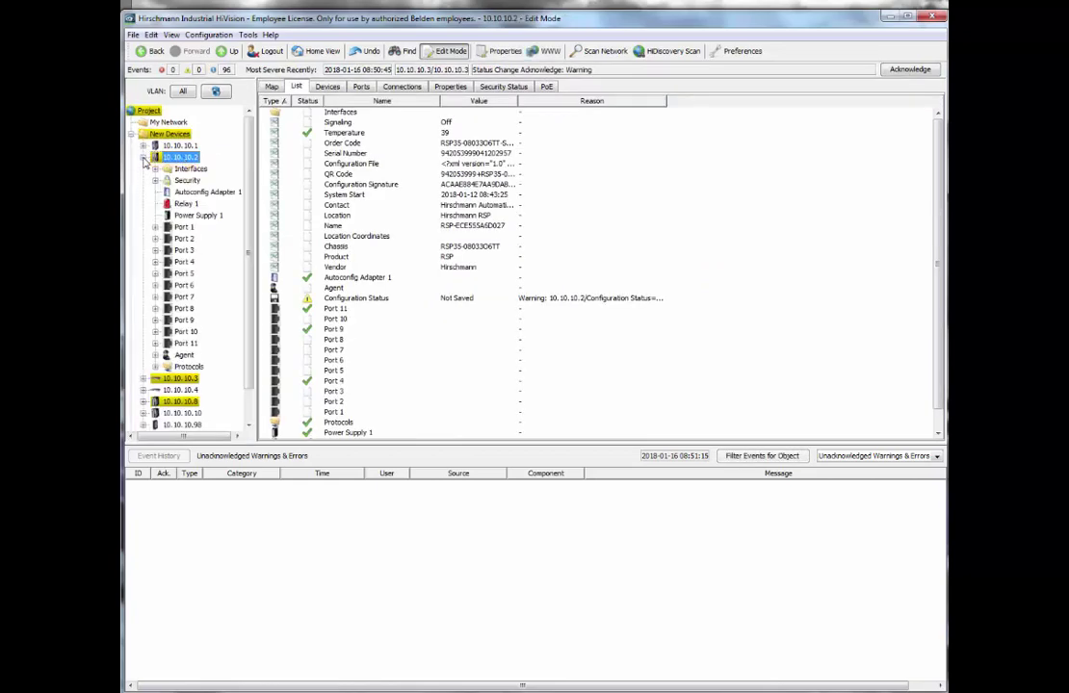
left_click(360, 87)
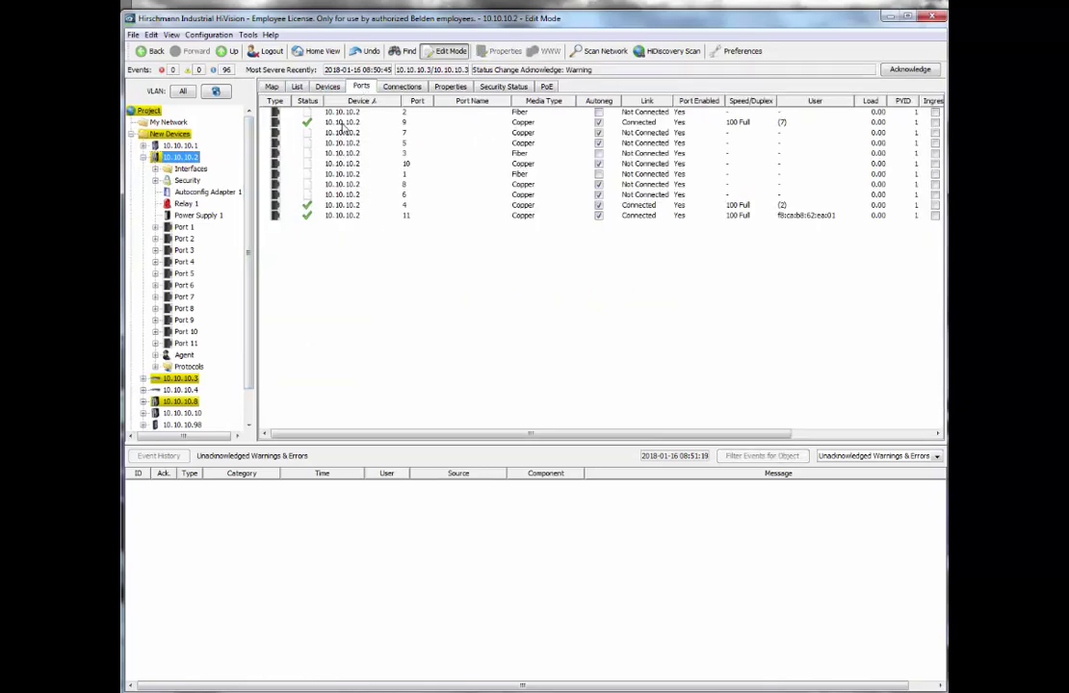
left_click(342, 123)
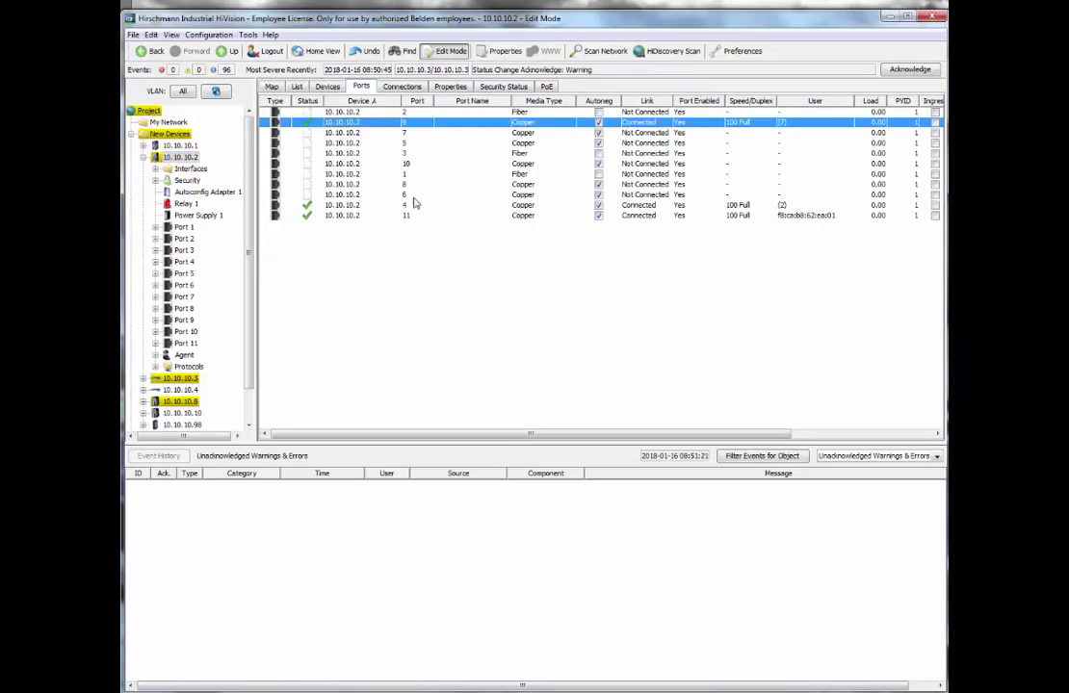
left_click(416, 100)
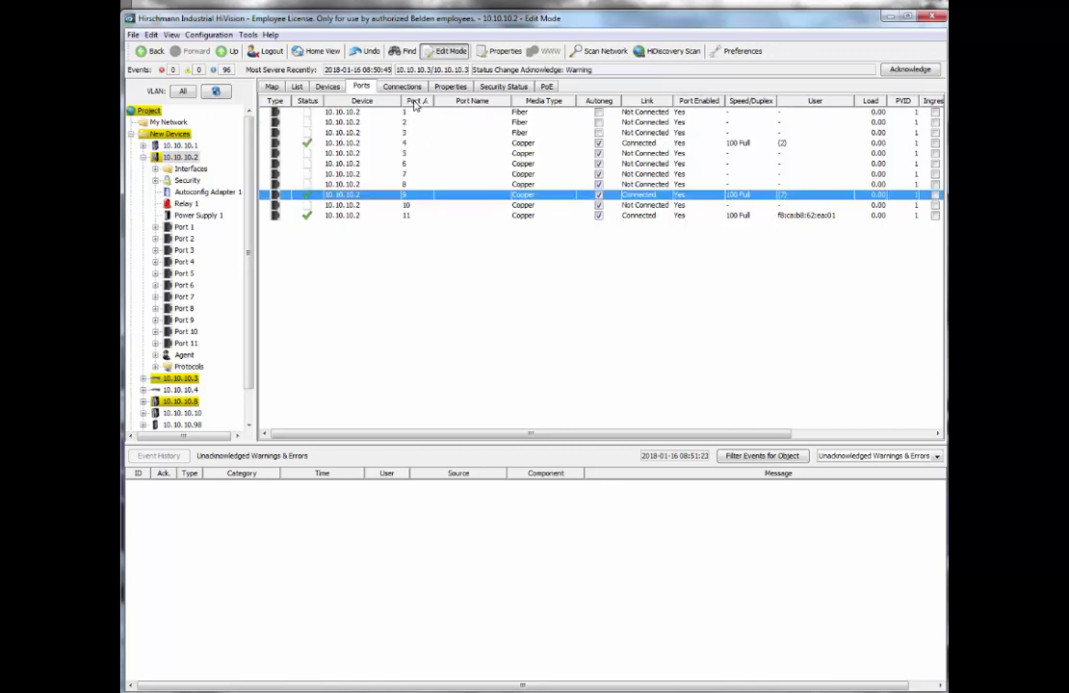
- Select ports 4, 9 and 11 together in the ports table
left_click(342, 142)
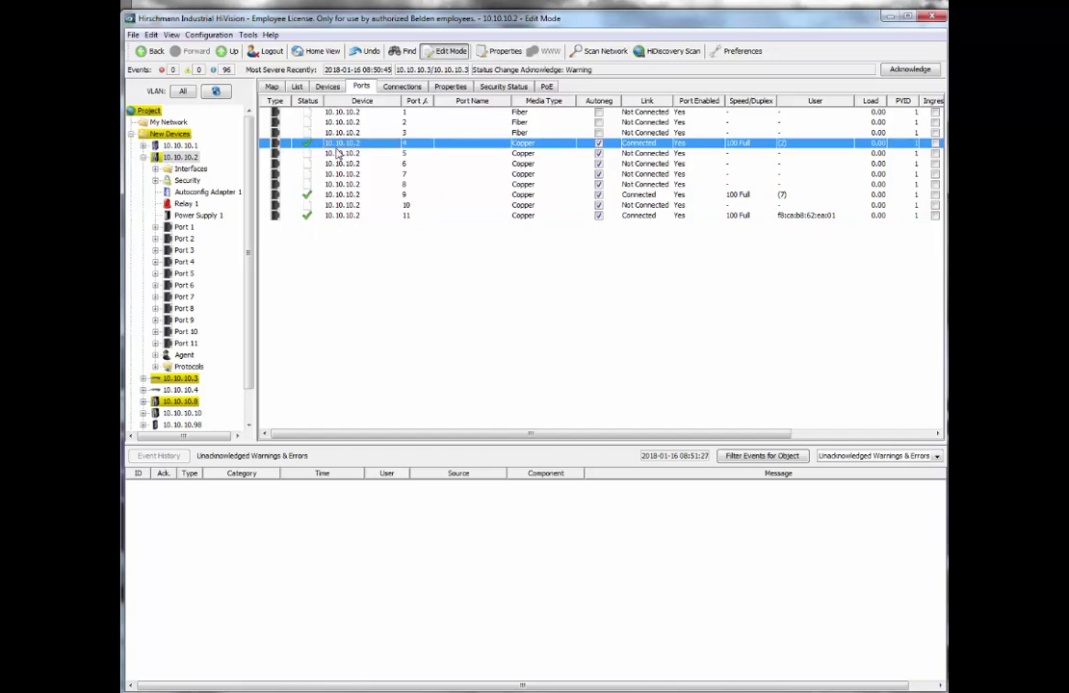
left_click(336, 195, "ctrl")
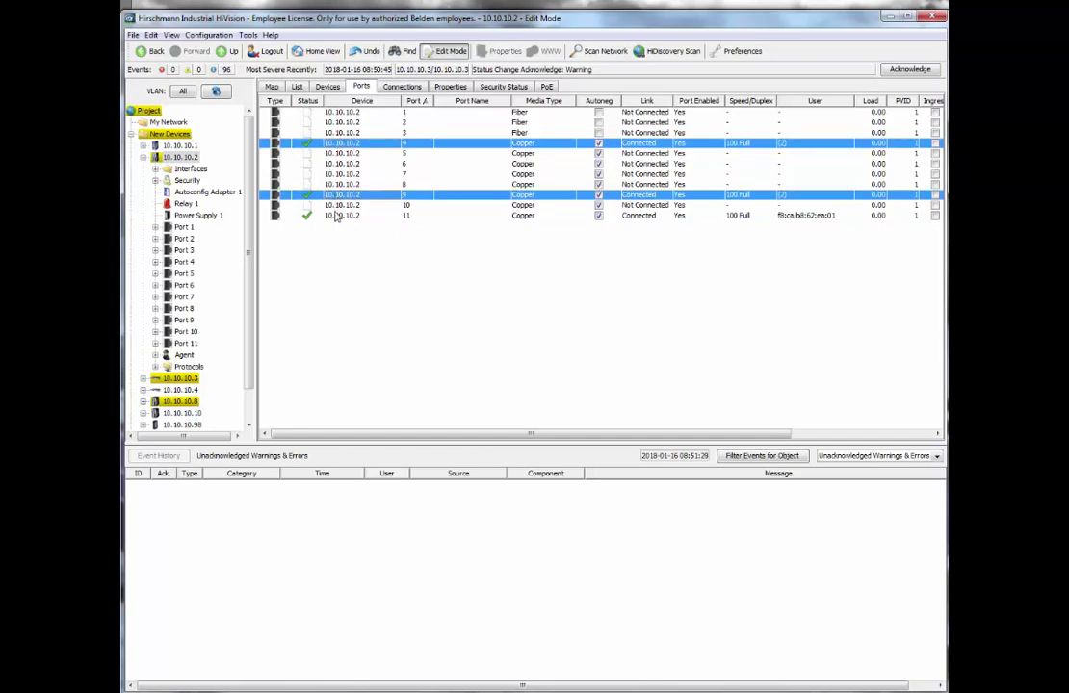
left_click(335, 215, "ctrl")
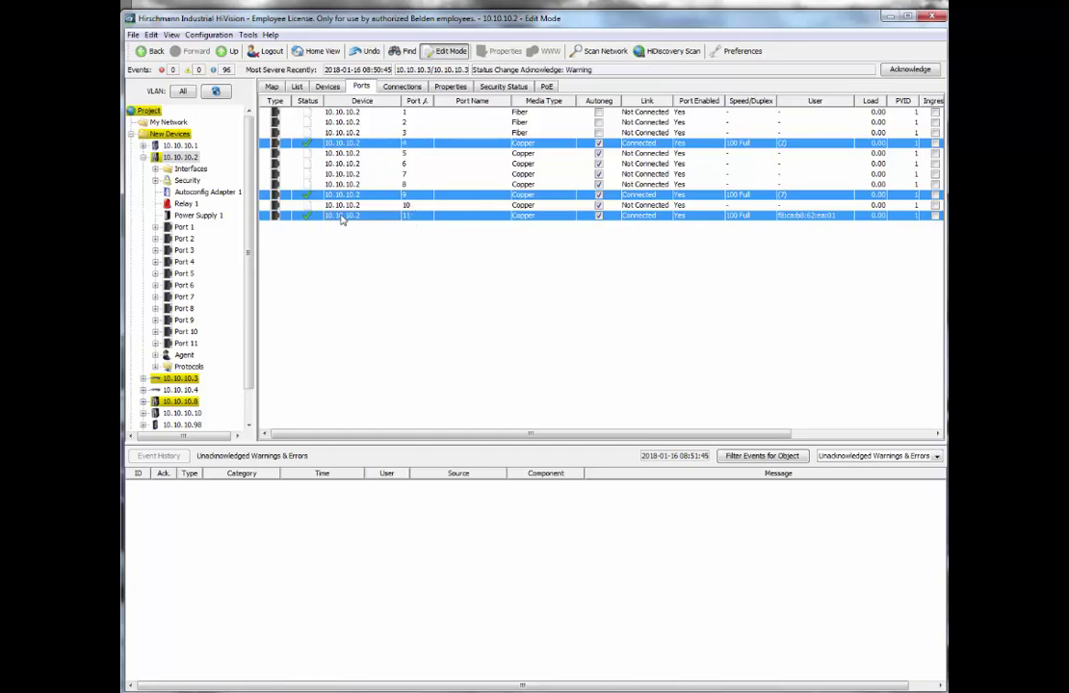
left_click(347, 144)
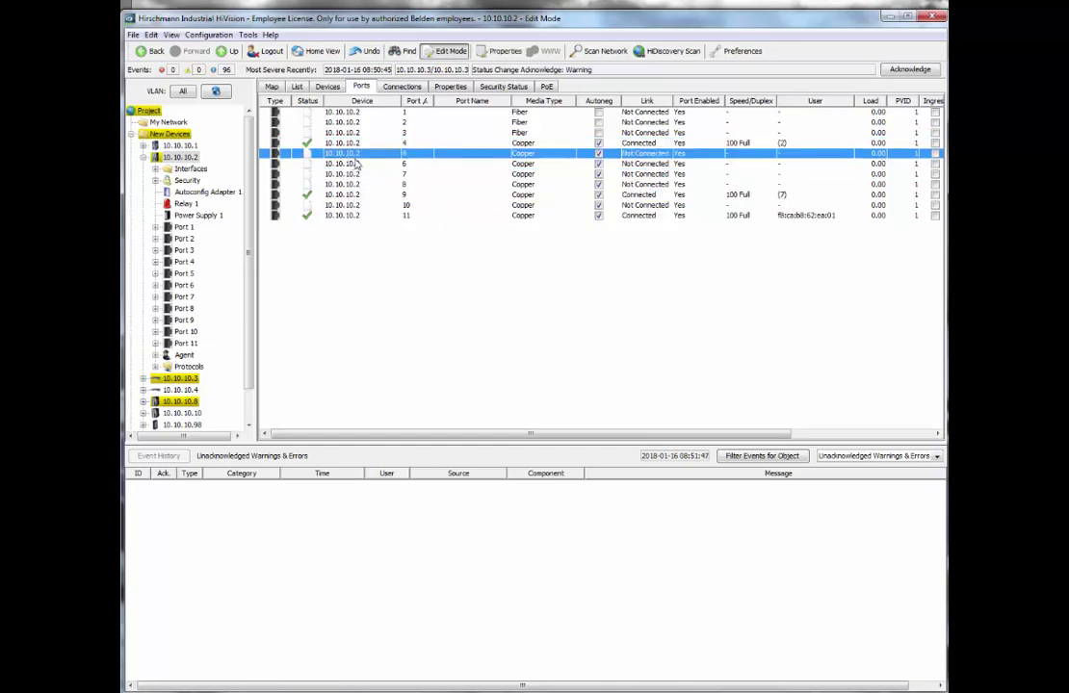
left_click(318, 194, "ctrl")
left_click(327, 216, "ctrl")
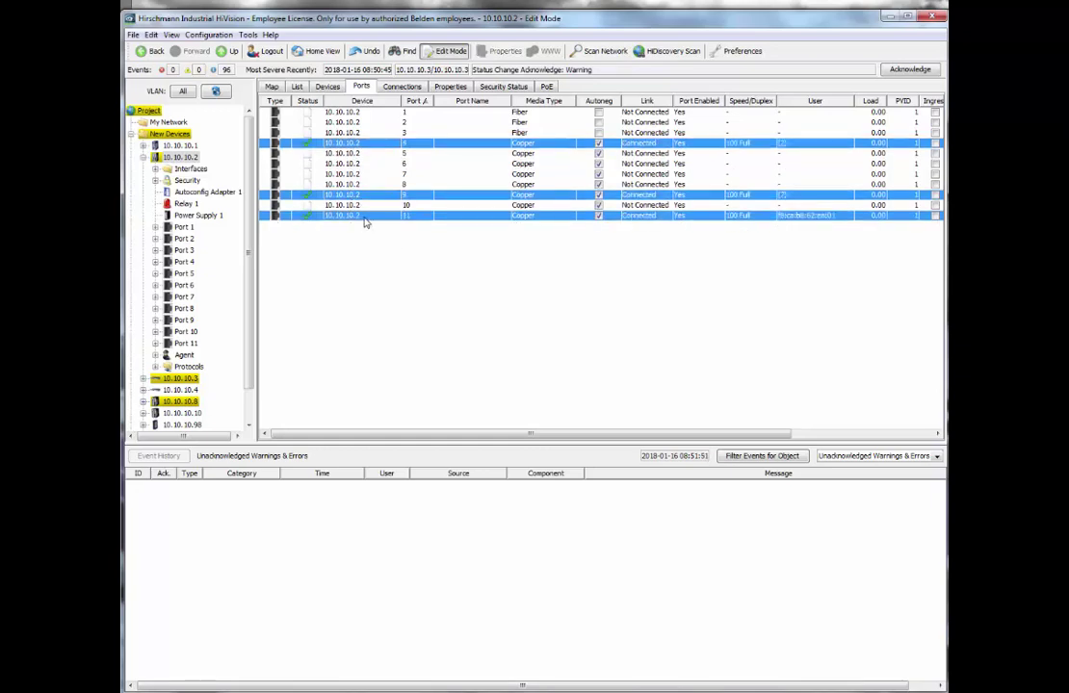
- Open MultiConfig for ports 4, 9 and 11 and enable Propagate Connection Error under Device Status
right_click(365, 221)
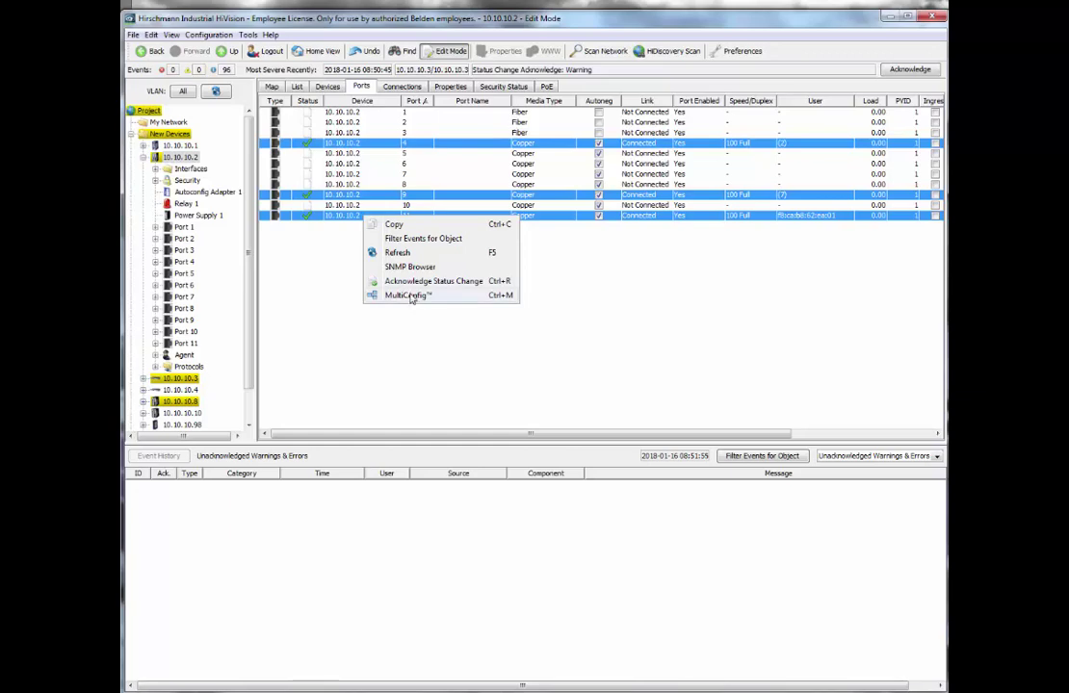
left_click(412, 296)
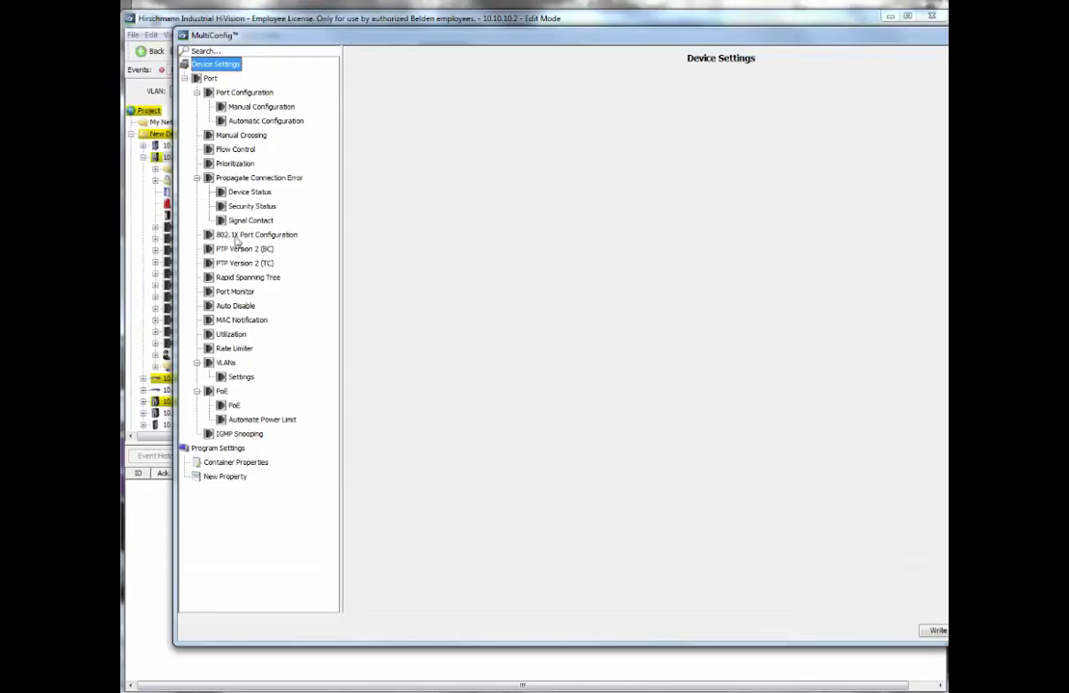
left_click(249, 193)
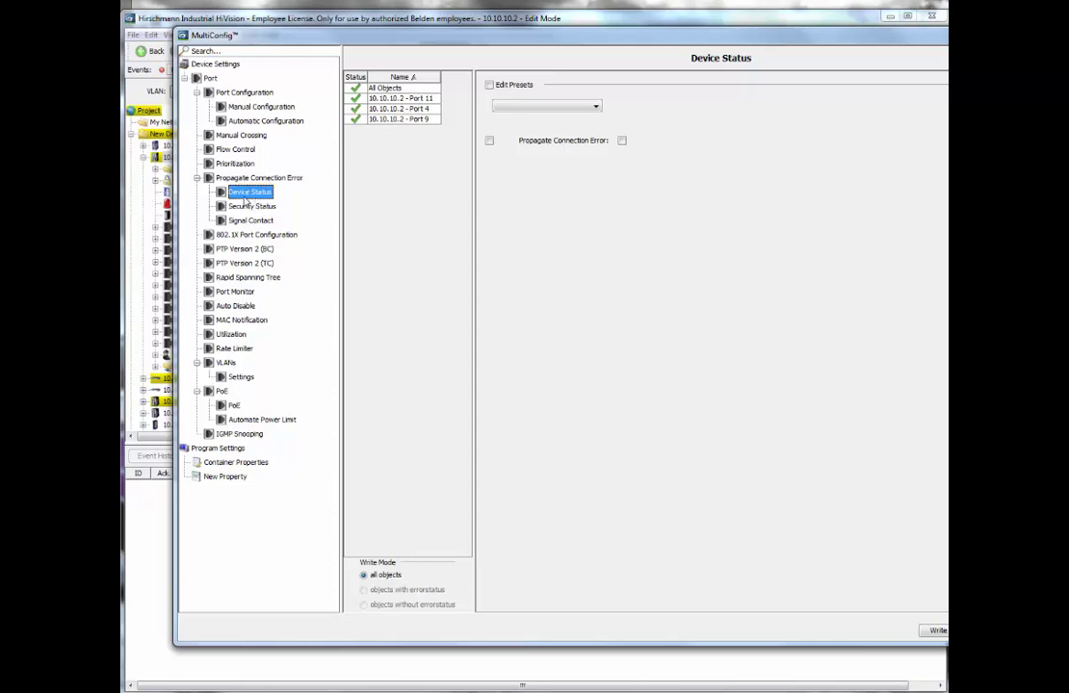
left_click(489, 142)
left_click(622, 142)
left_click_drag(947, 291, 914, 291)
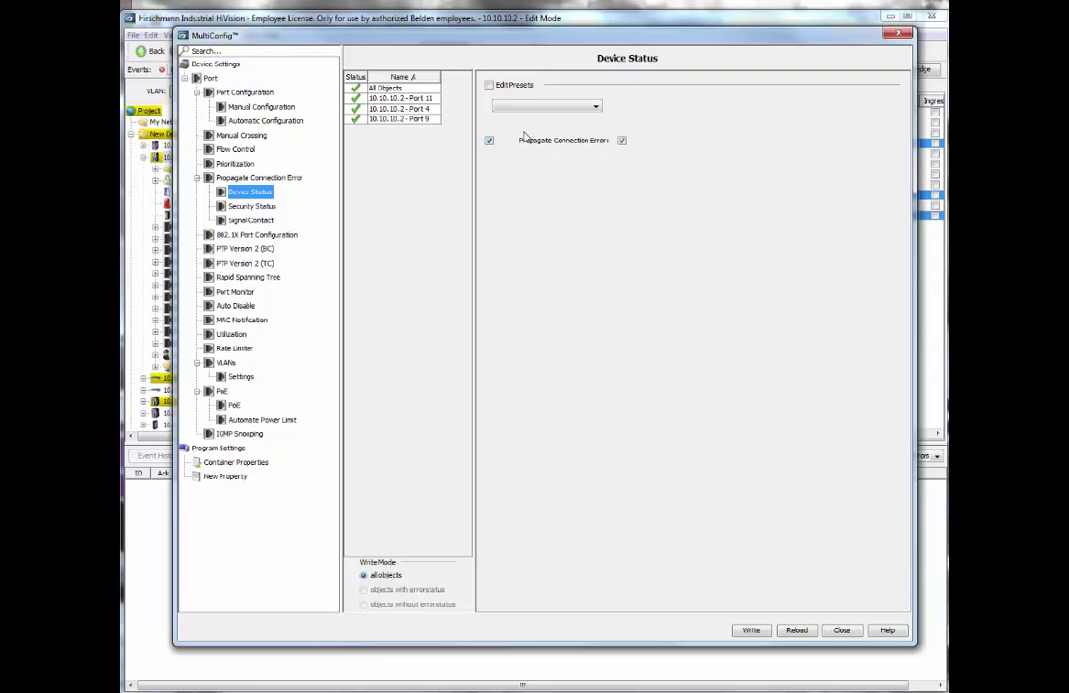
- Write the Device Status setting, then enable and write Propagate Connection Error for Signal Contact
left_click(751, 631)
left_click(244, 221)
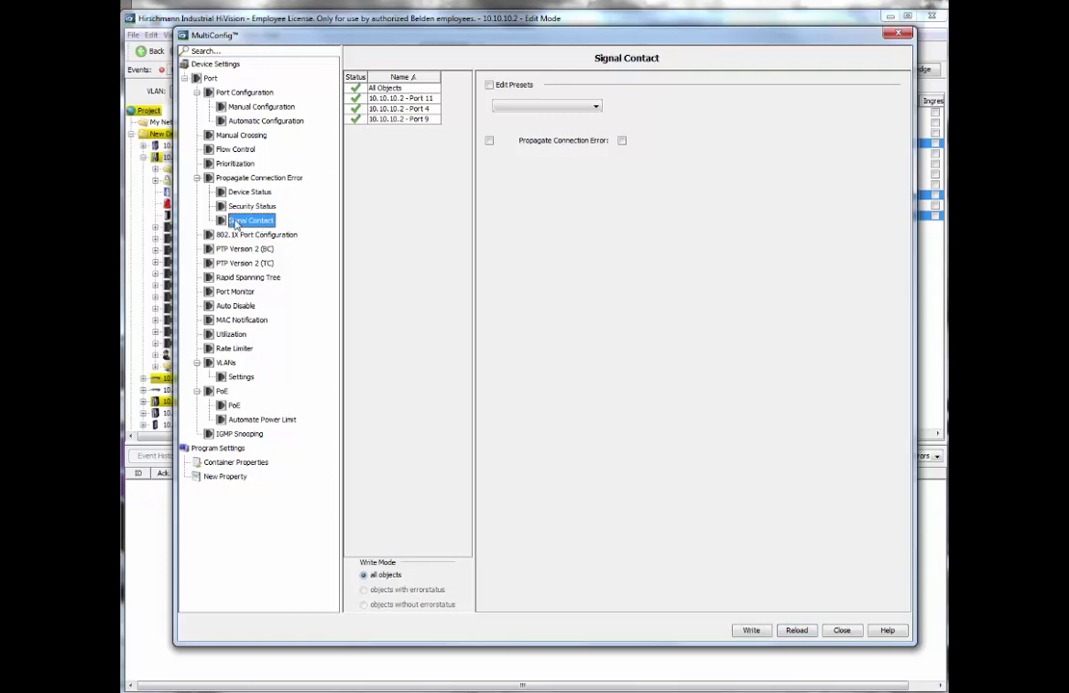
left_click(489, 141)
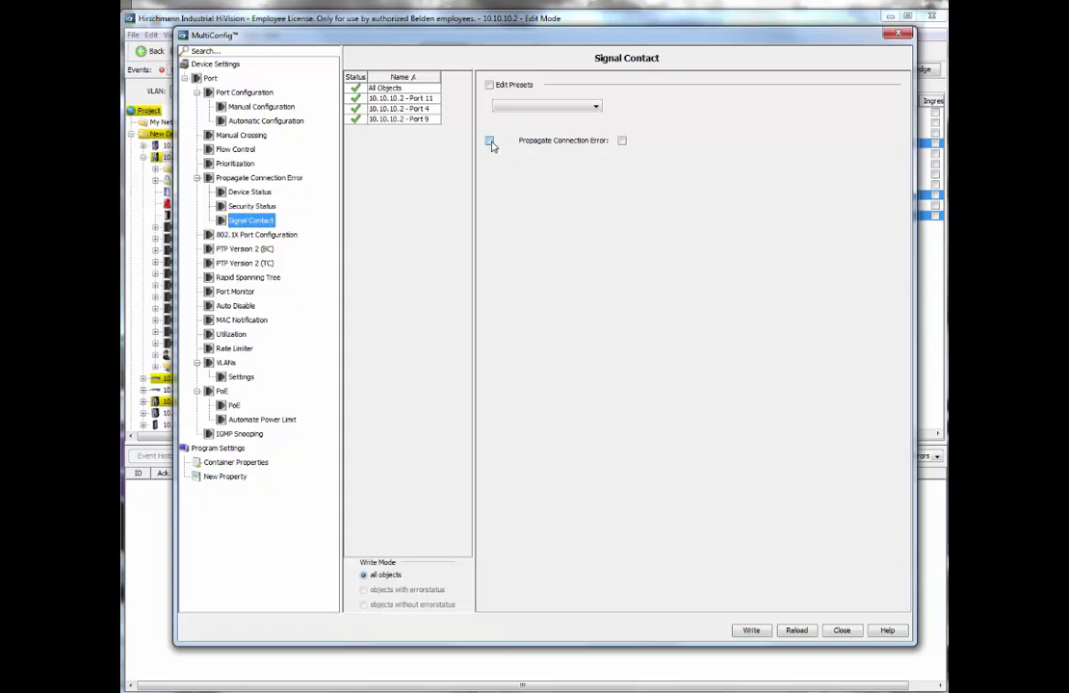
left_click(622, 140)
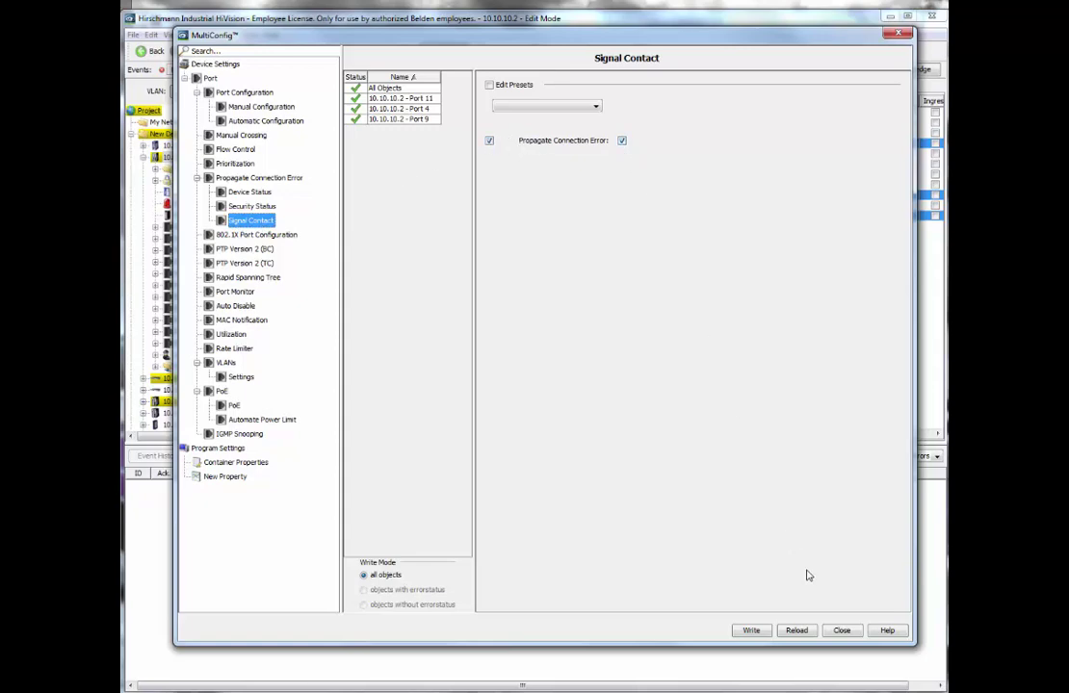
left_click(750, 631)
left_click_drag(864, 37, 857, 333)
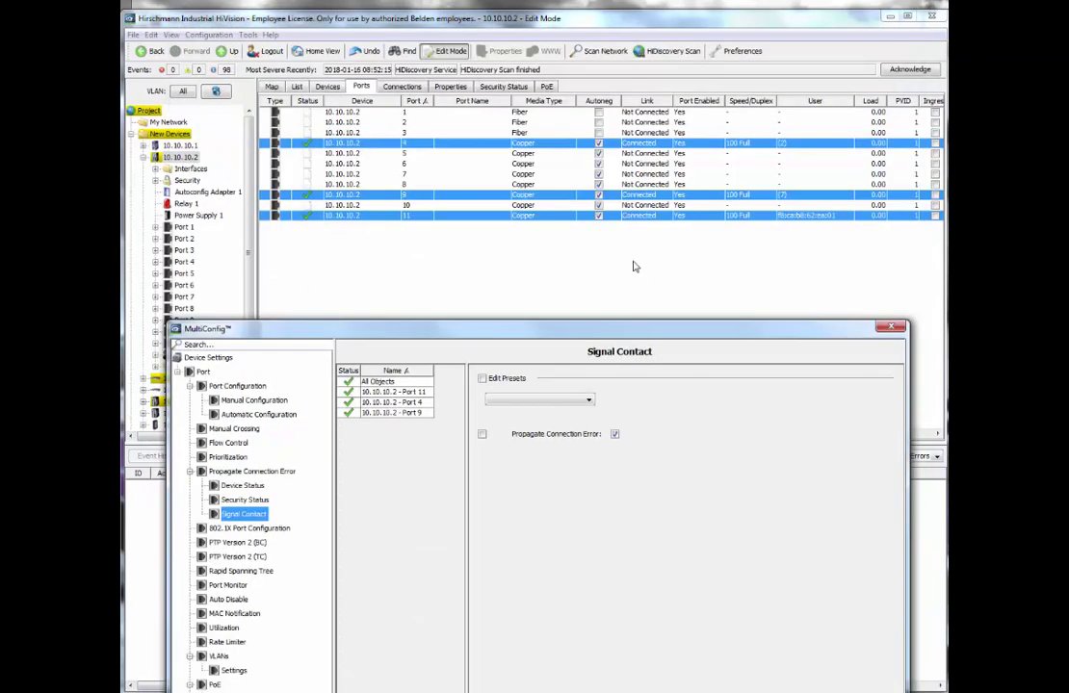
- Switch to the map view and go up to the New Devices map
left_click(271, 86)
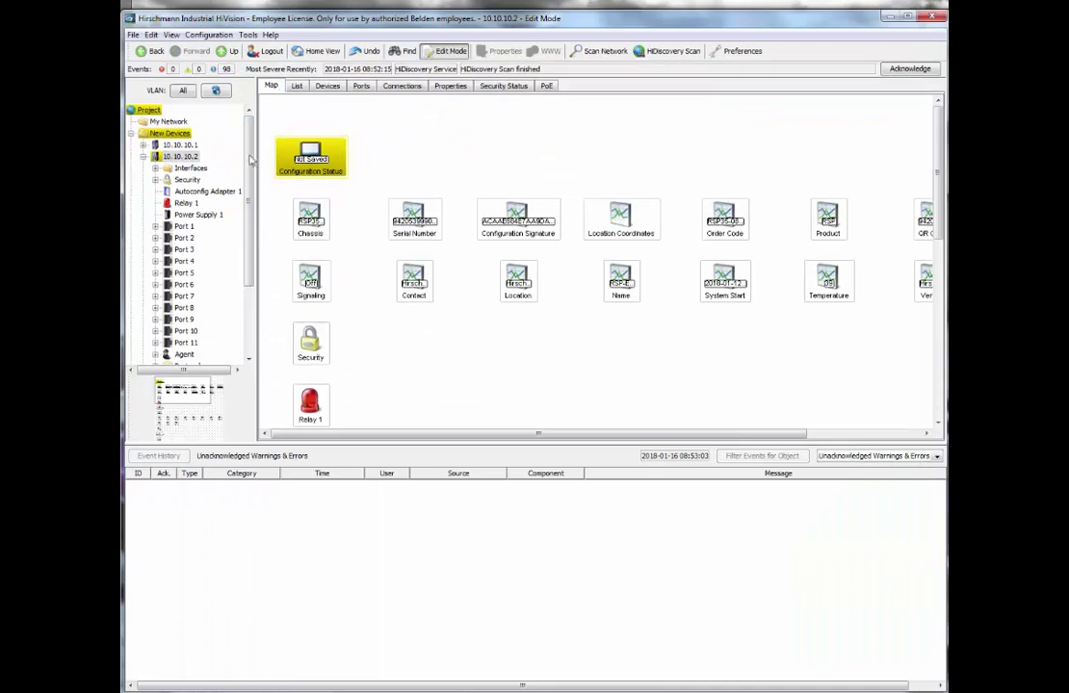
left_click(174, 133)
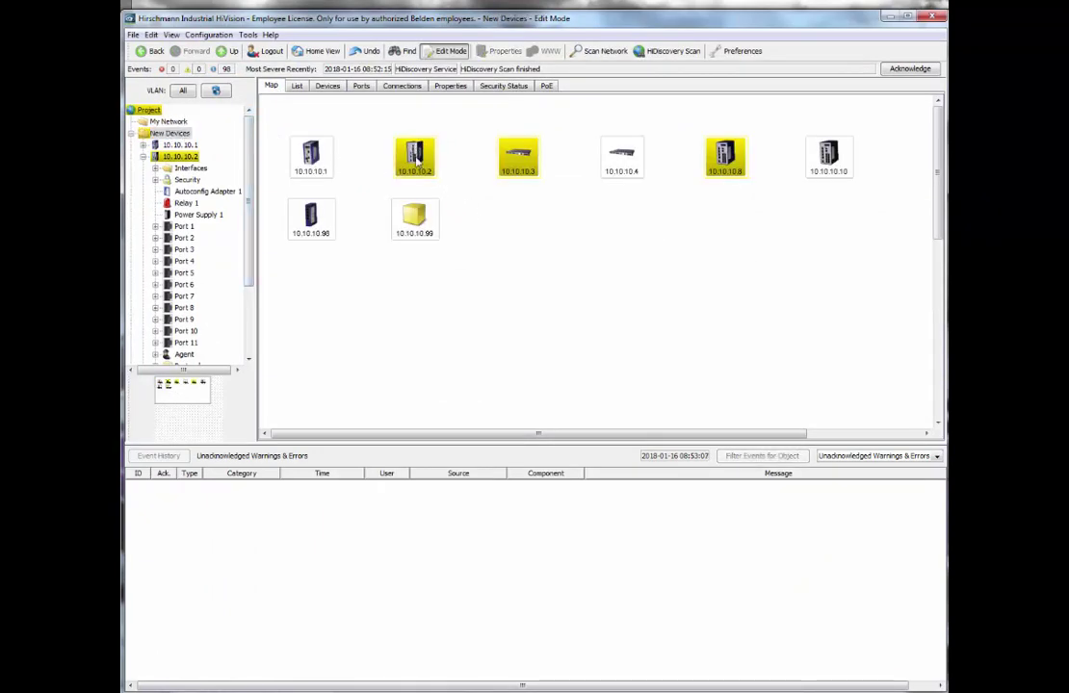
mouse_move(416, 162)
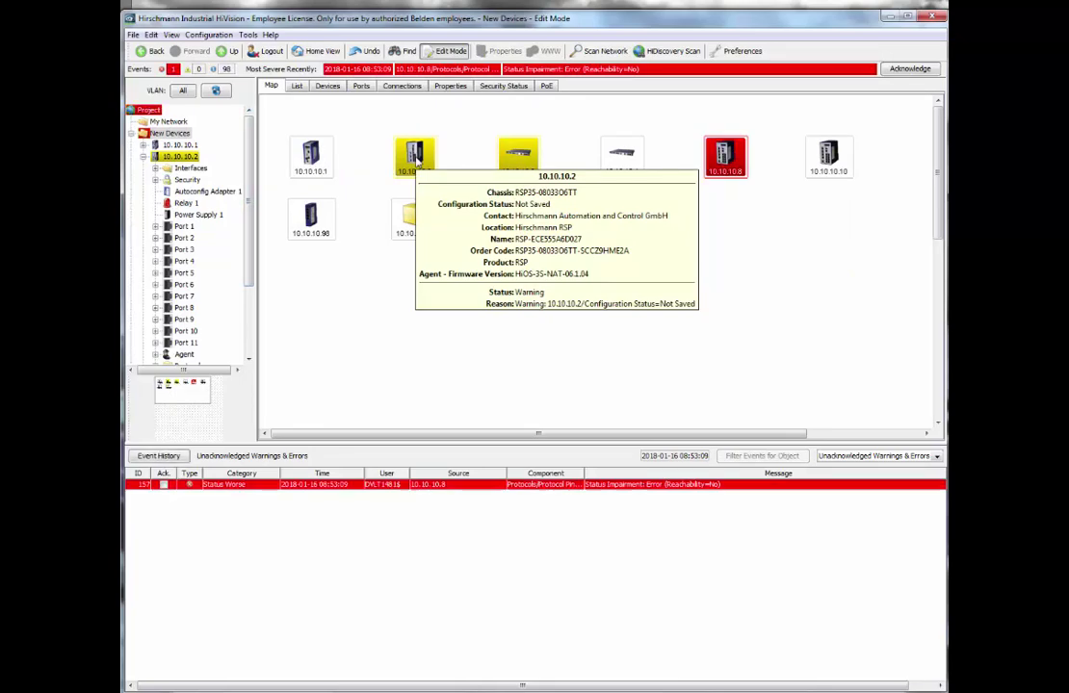
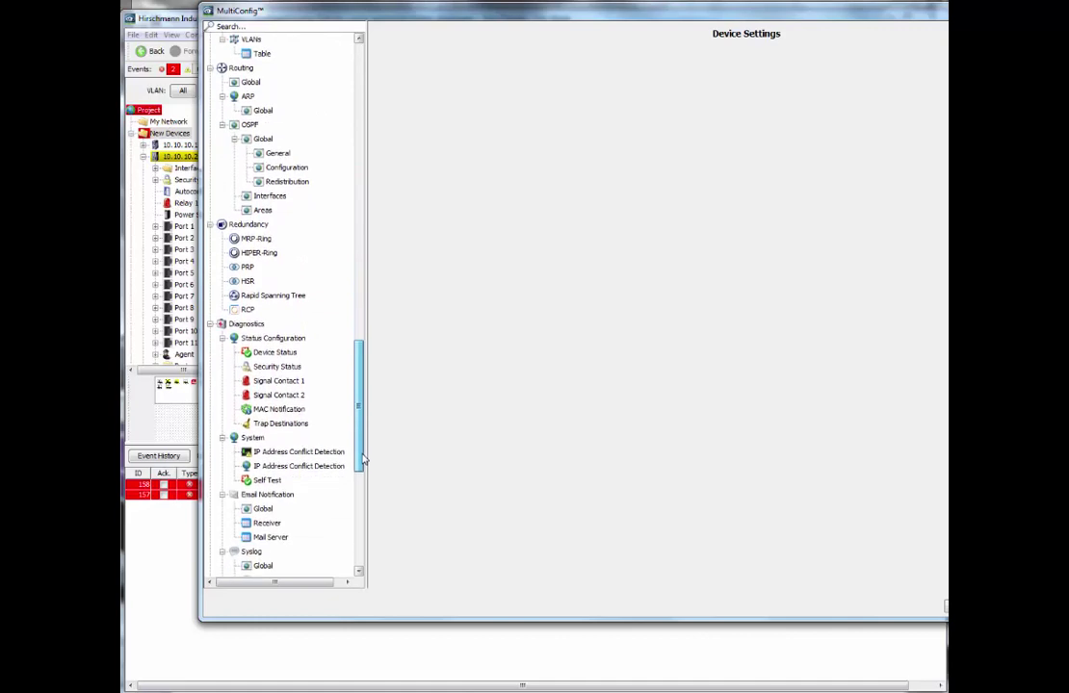
- Add a Diagnostics trap destination named Laptop at address 10.10.10.99:24
left_click(231, 314)
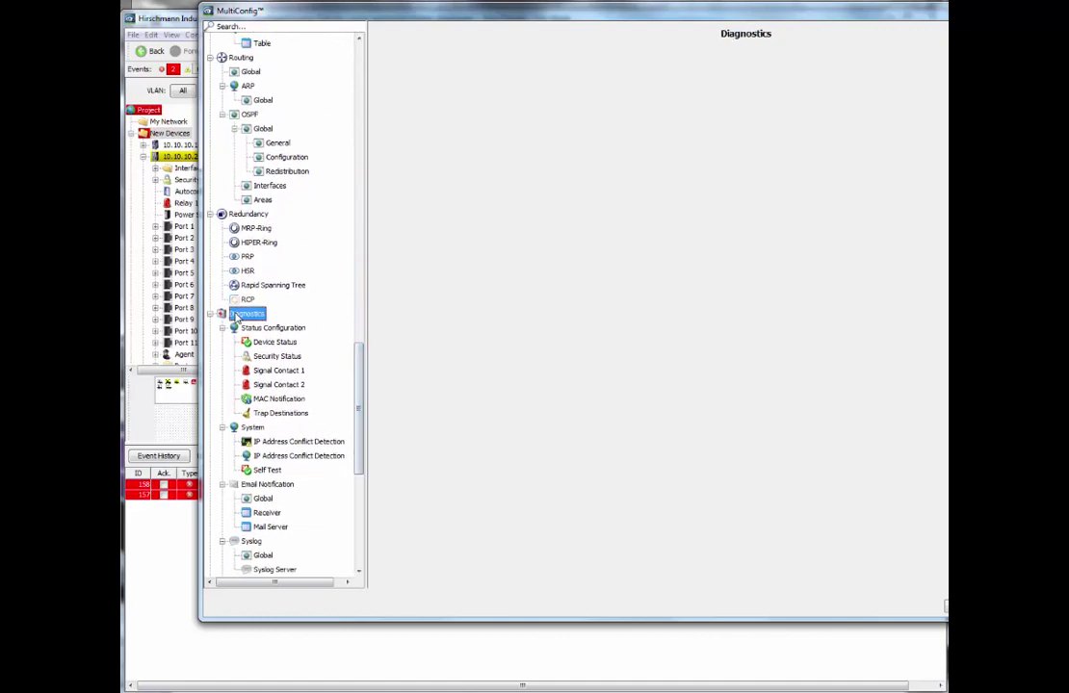
left_click(279, 413)
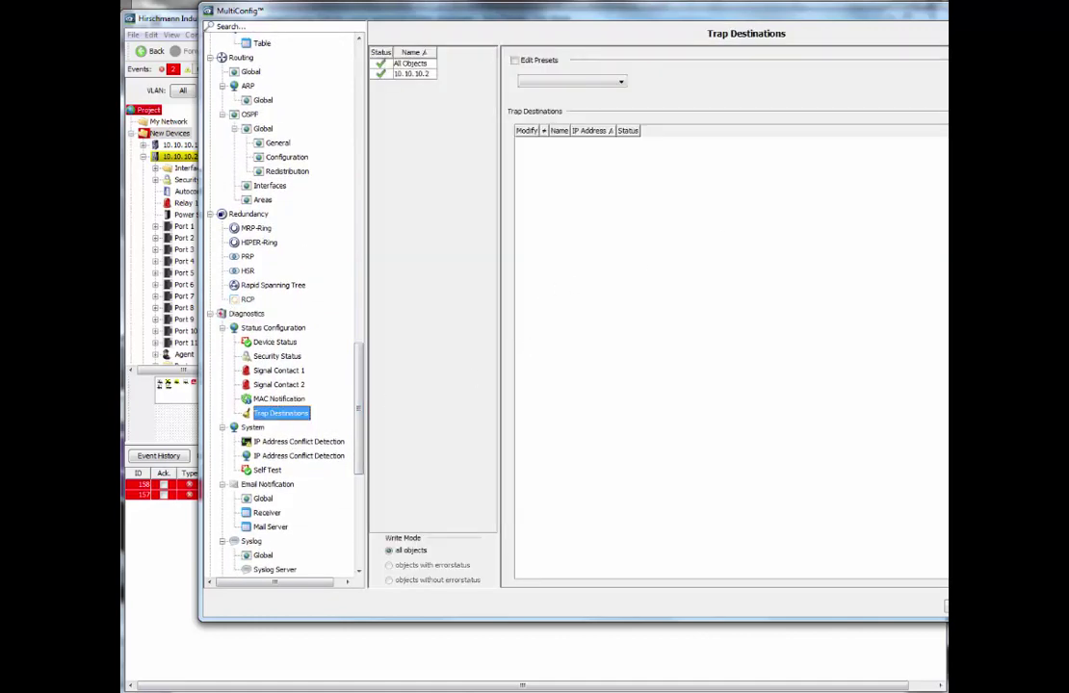
double_click(662, 310)
left_click(630, 304)
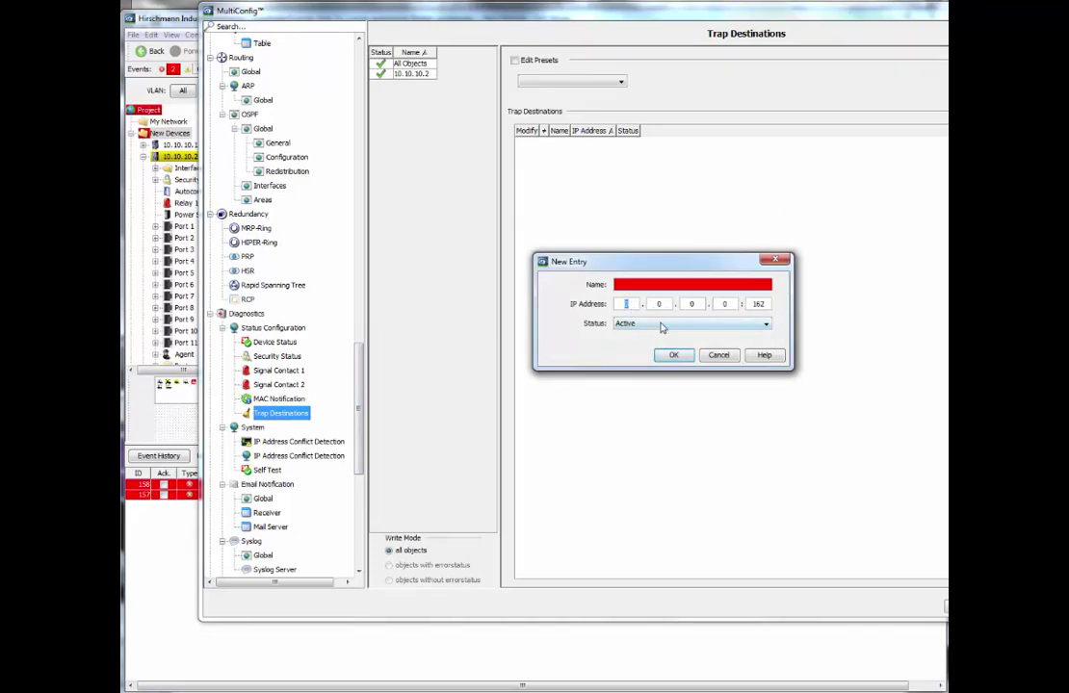
type("1")
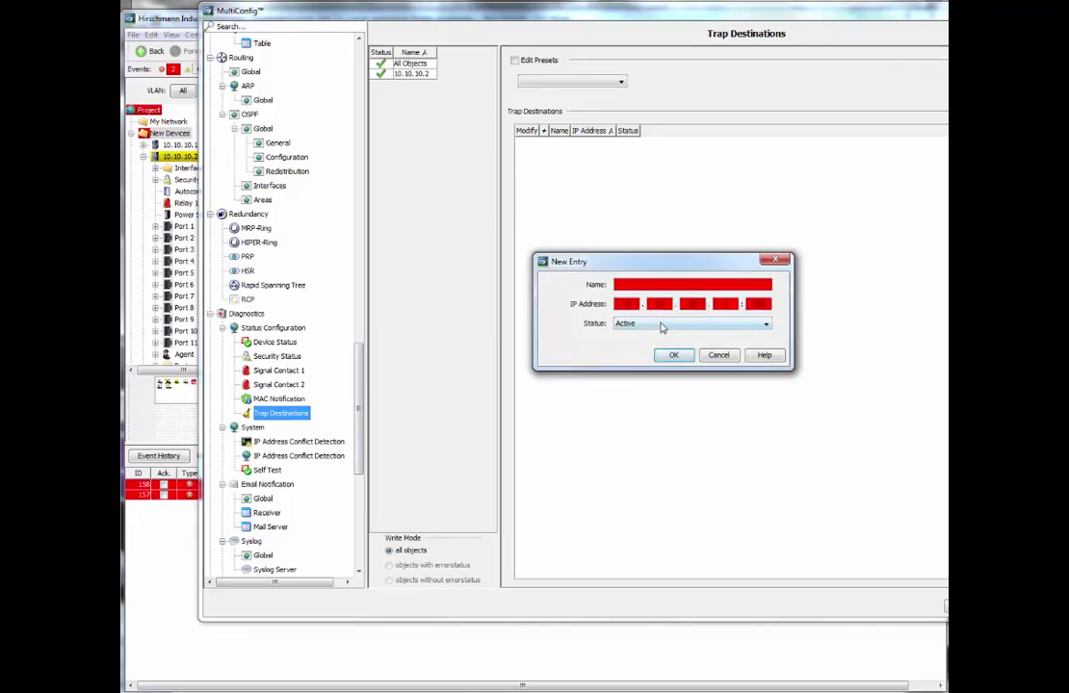
type("0.99:162")
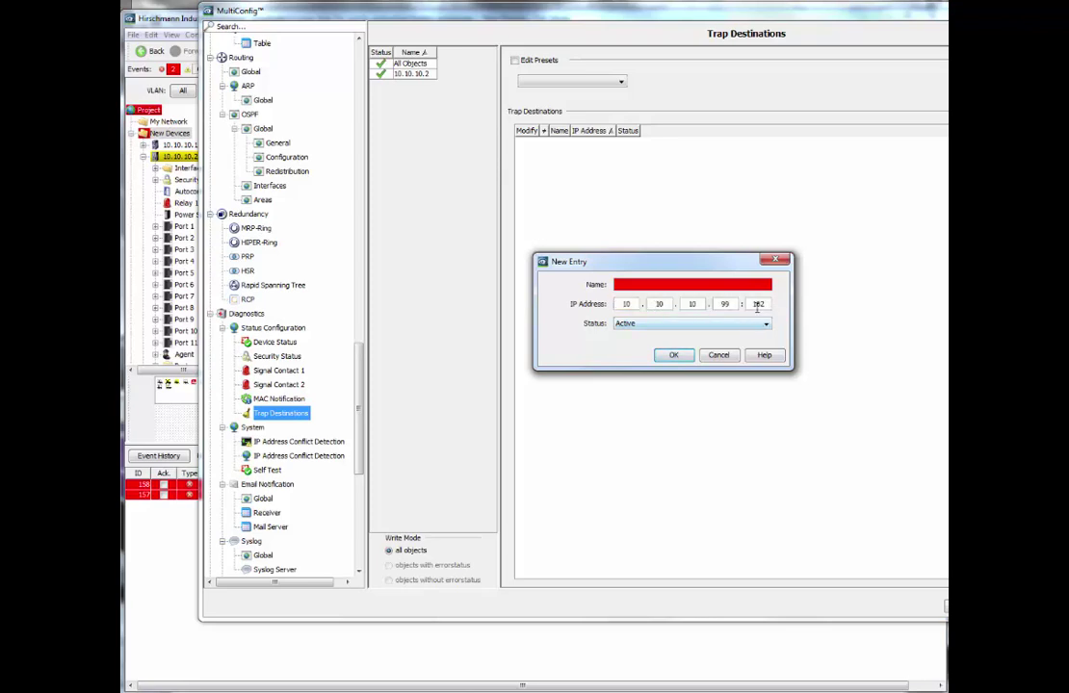
left_click_drag(750, 304, 783, 311)
left_click(642, 289)
type("Laptop")
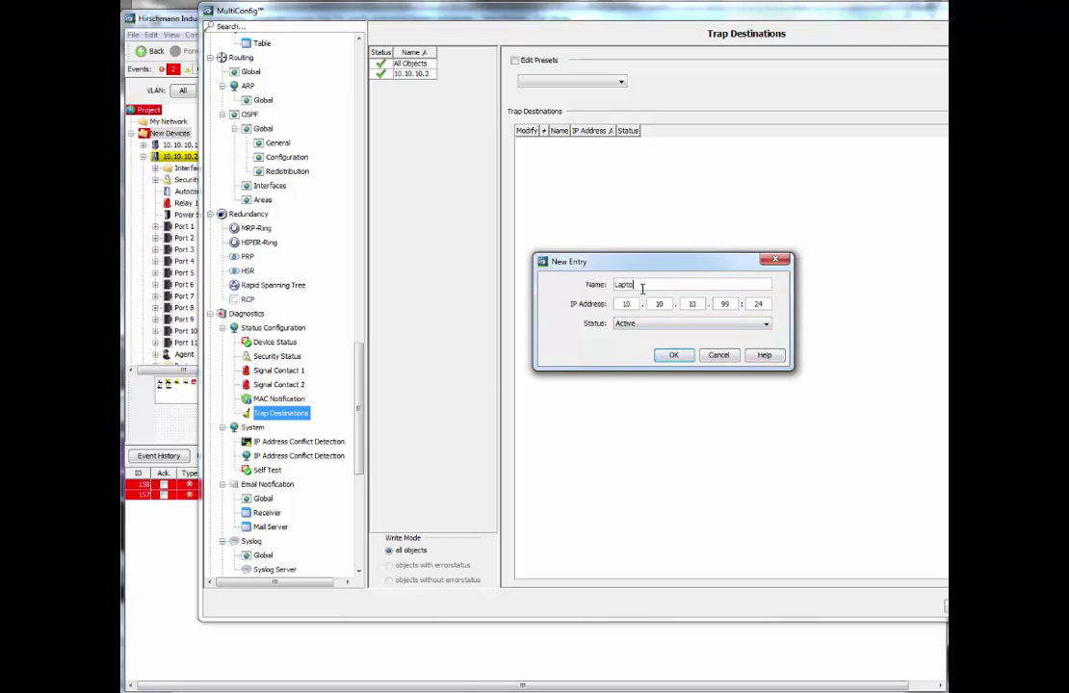
left_click(680, 356)
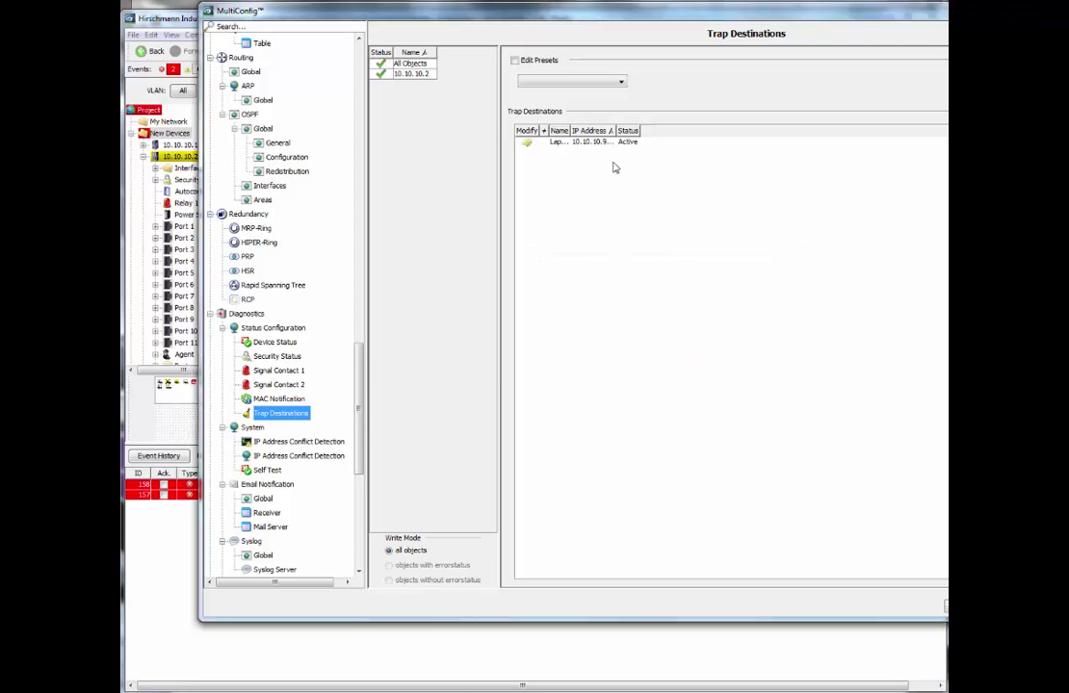
- Widen the address column to check the Laptop entry, then close MultiConfig
left_click_drag(616, 131, 655, 131)
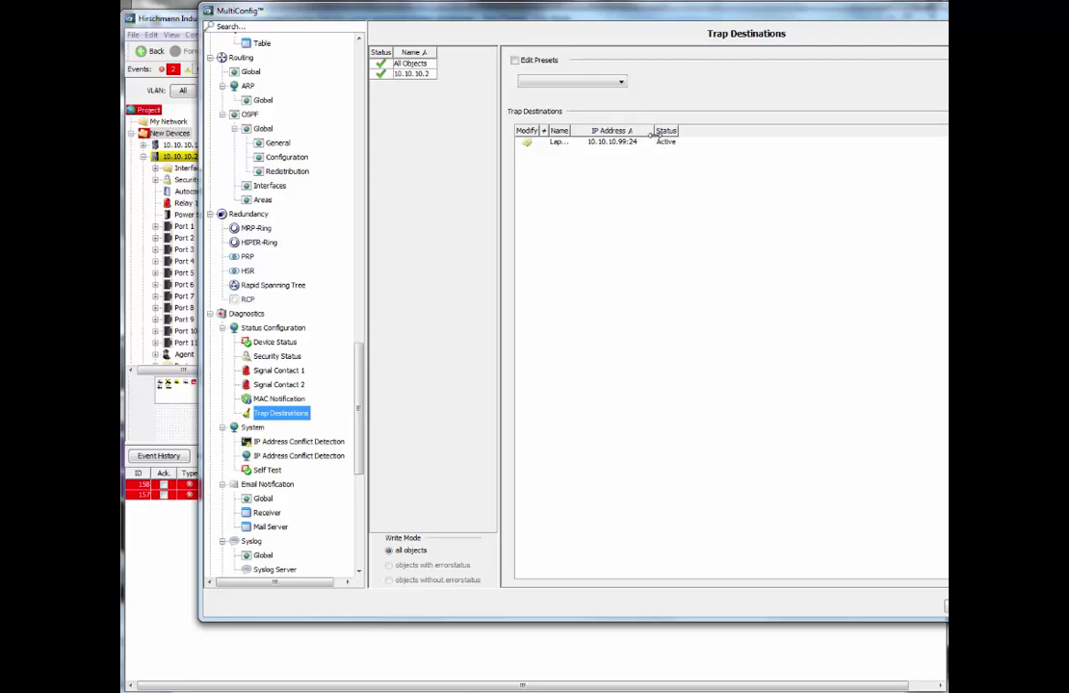
left_click(621, 84)
left_click(576, 81)
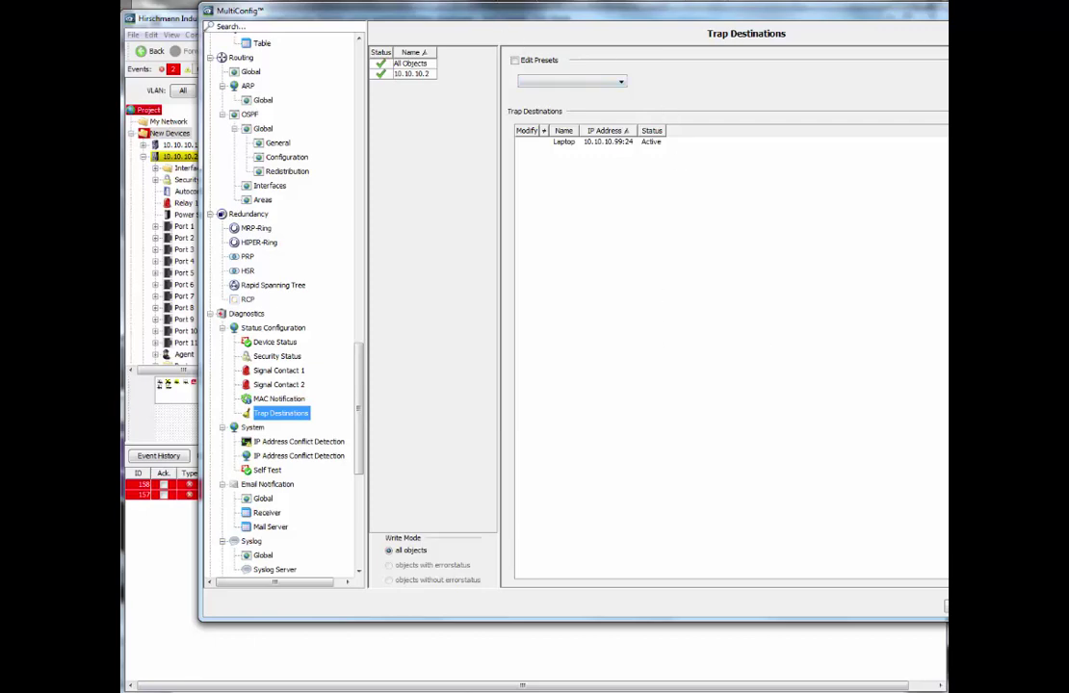
key("Escape")
right_click(421, 166)
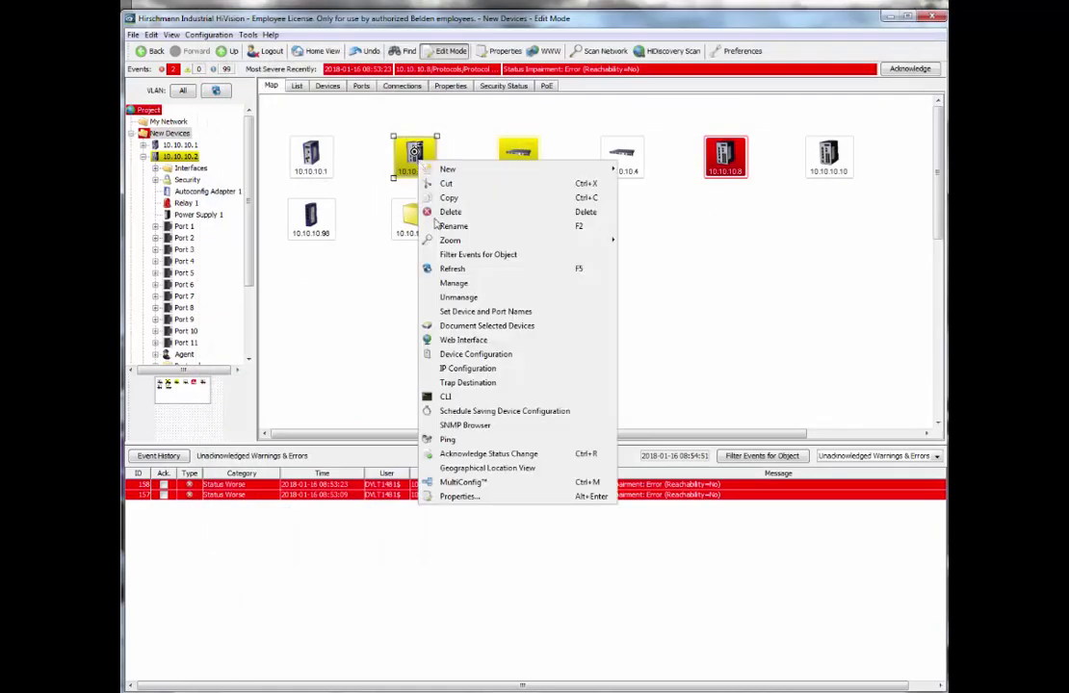
left_click(471, 356)
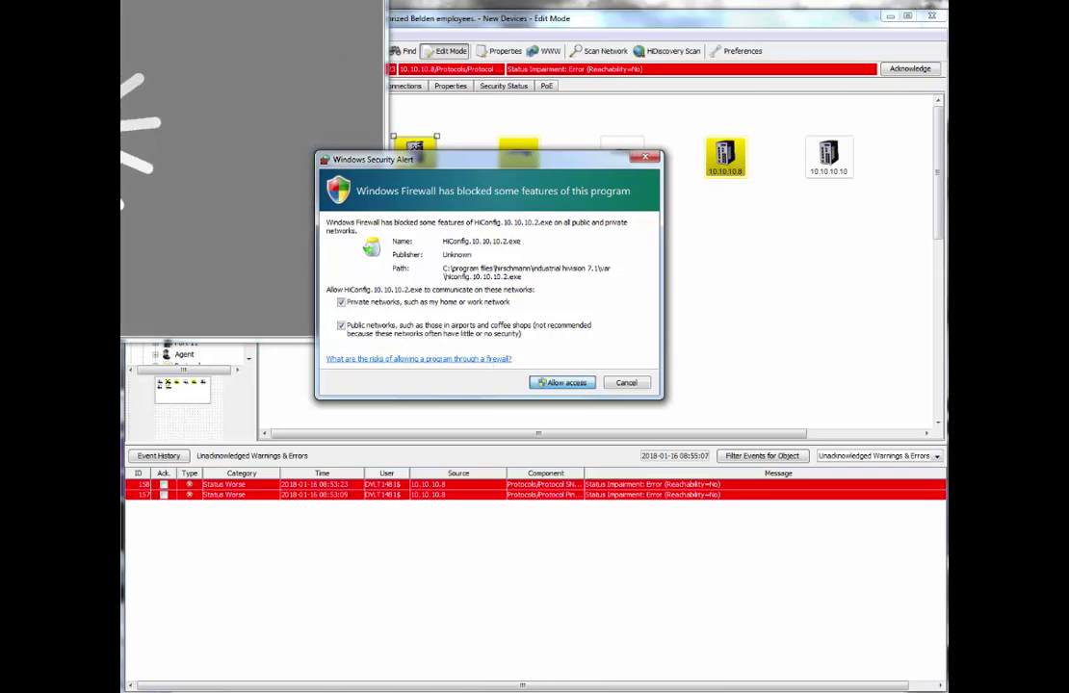
key("Return")
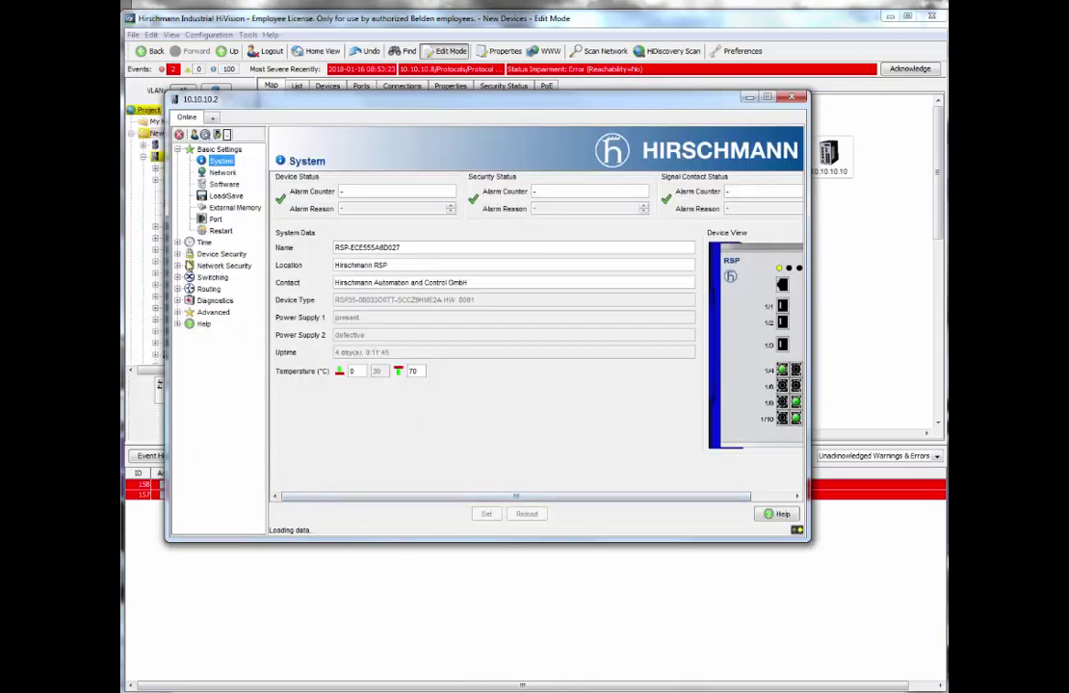
left_click(177, 301)
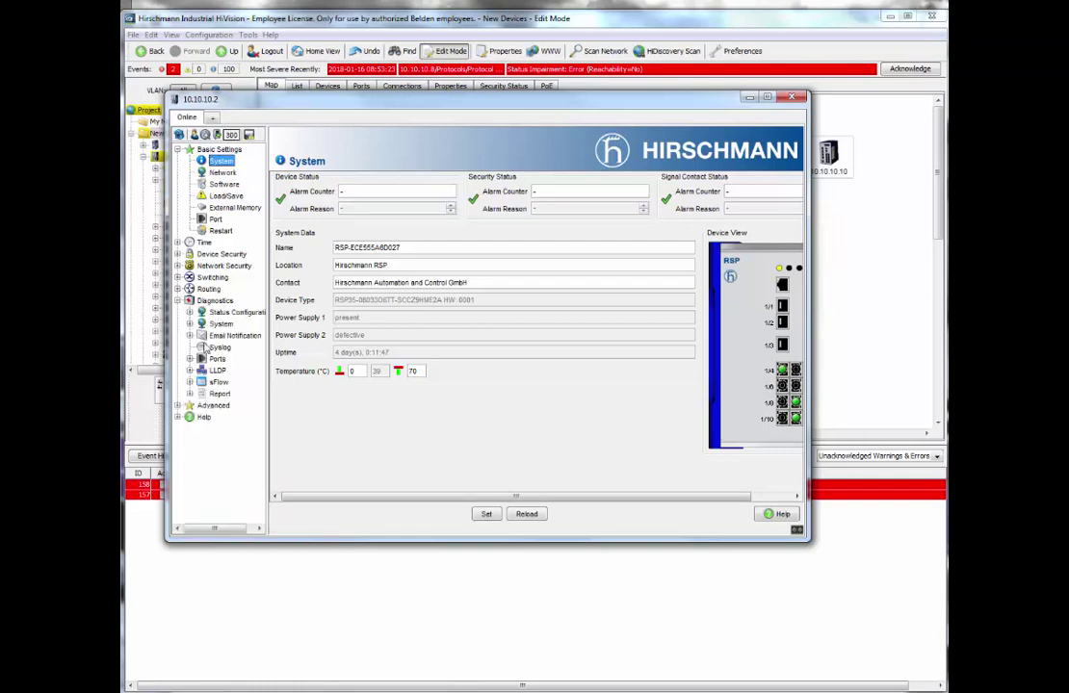
left_click(189, 312)
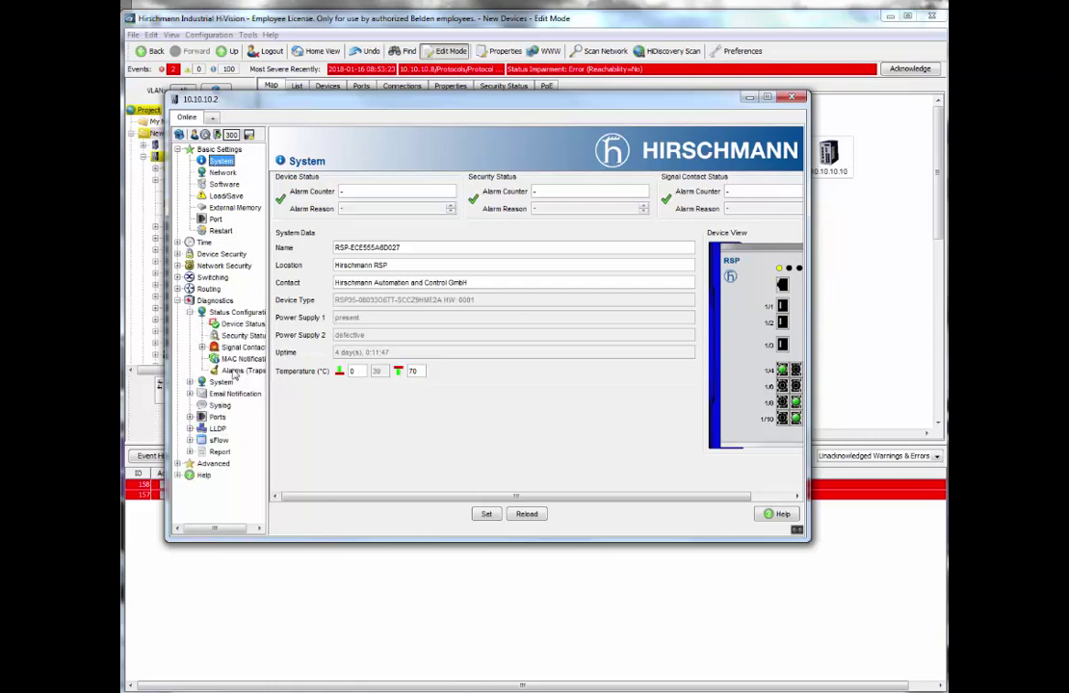
left_click(241, 370)
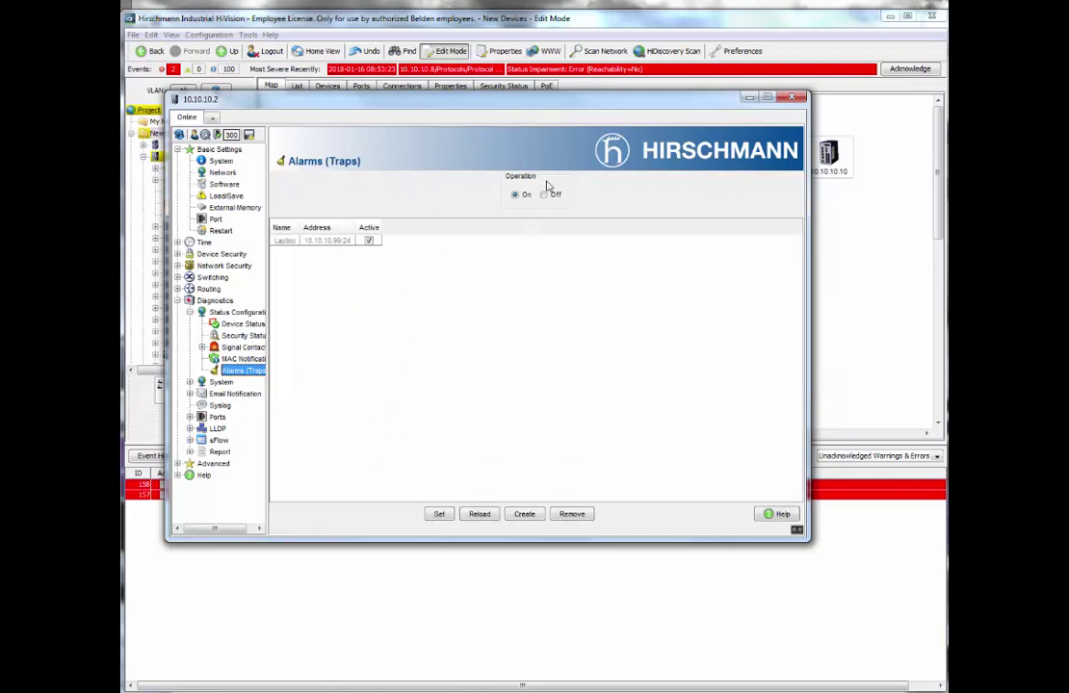
left_click(478, 514)
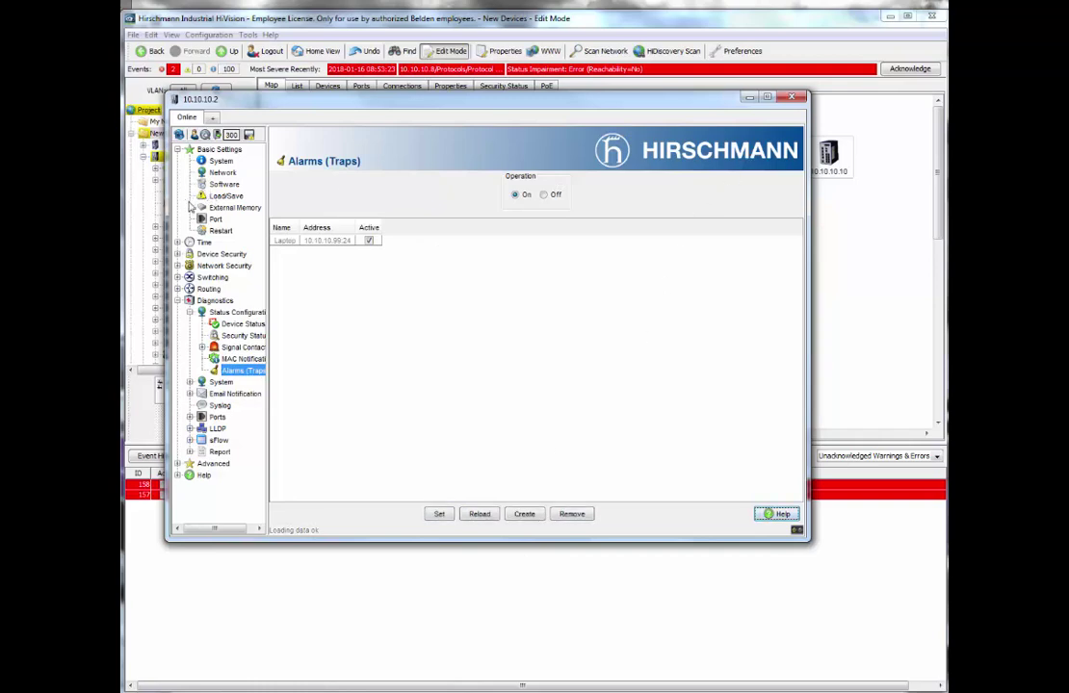
left_click(792, 99)
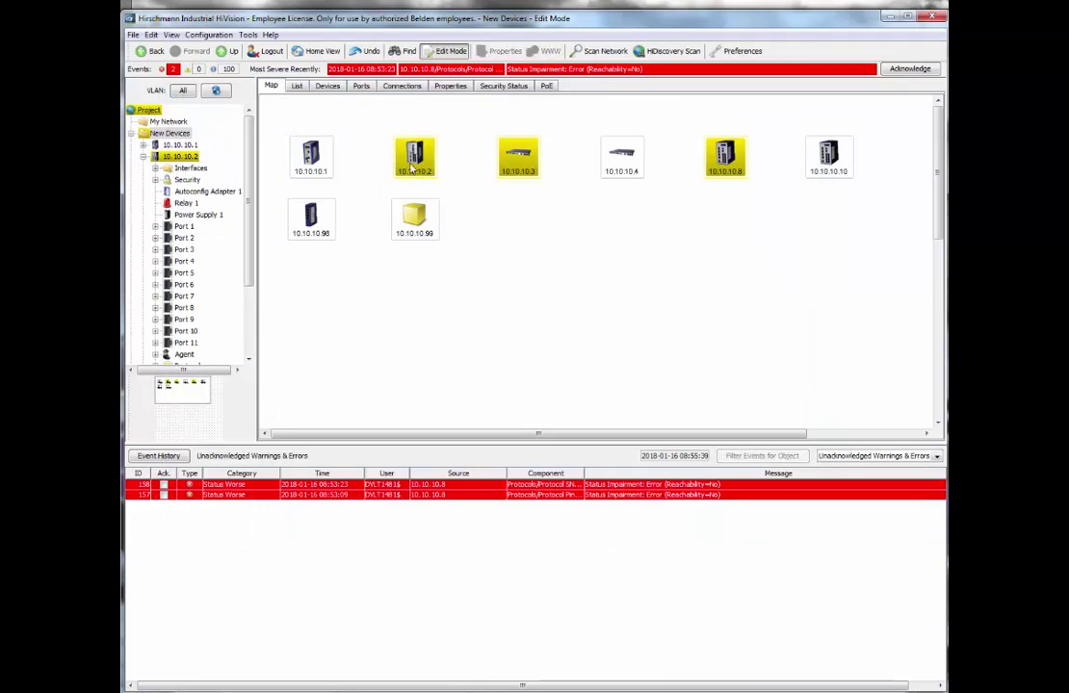
- Enable saving the configuration to switch 10.10.10.2 in its MultiConfig settings
mouse_move(413, 169)
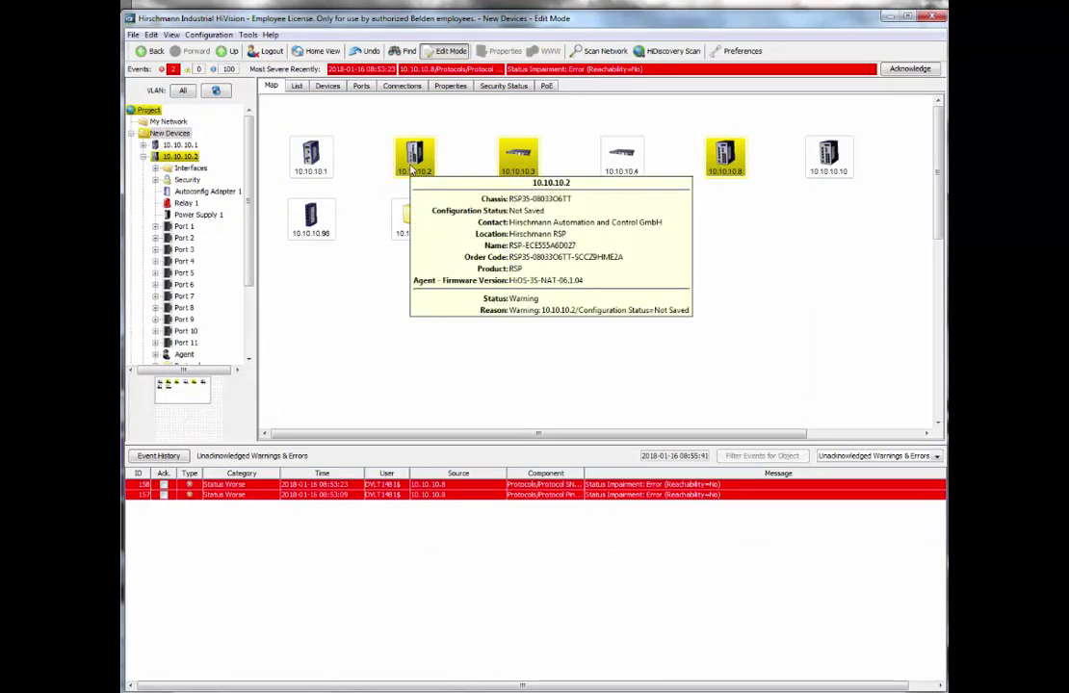
right_click(413, 169)
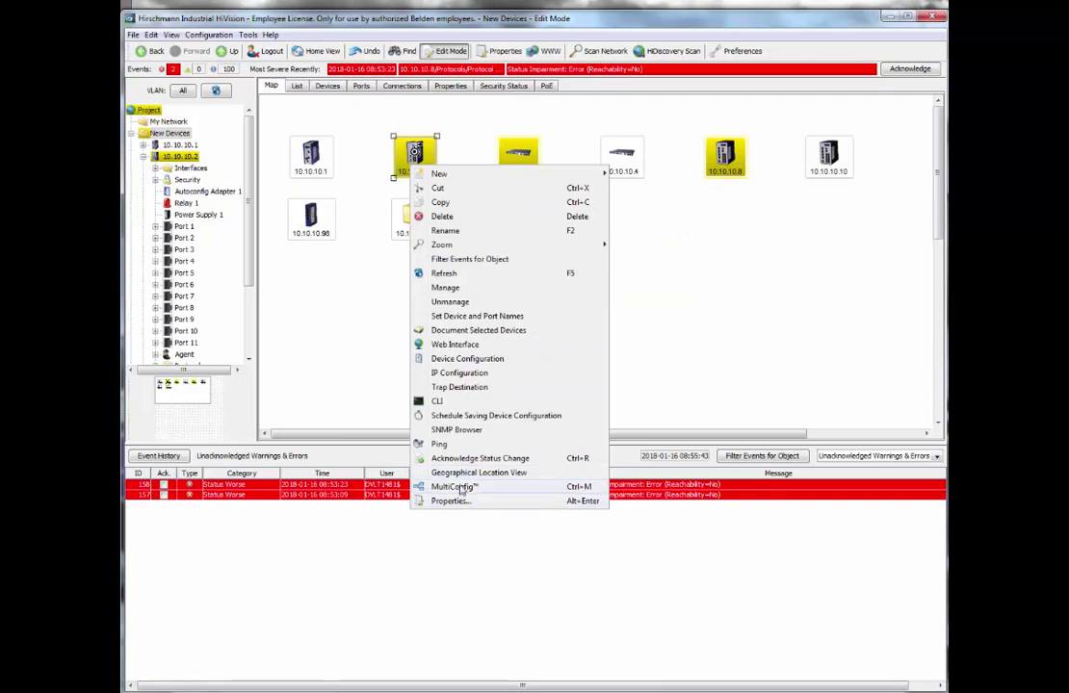
left_click(464, 488)
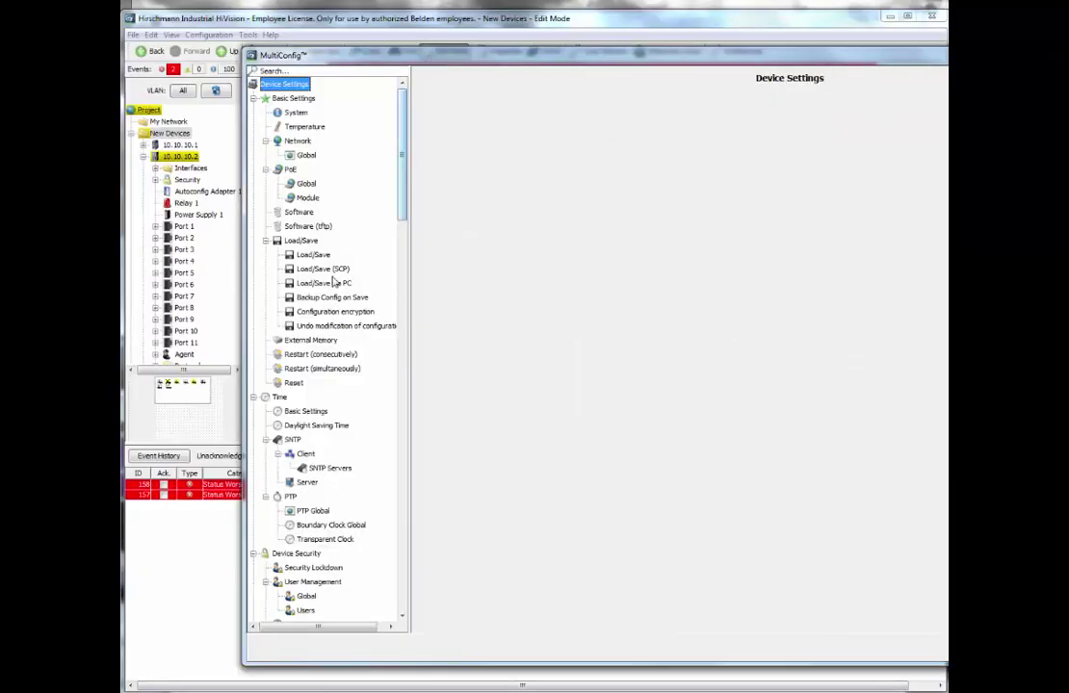
left_click(312, 255)
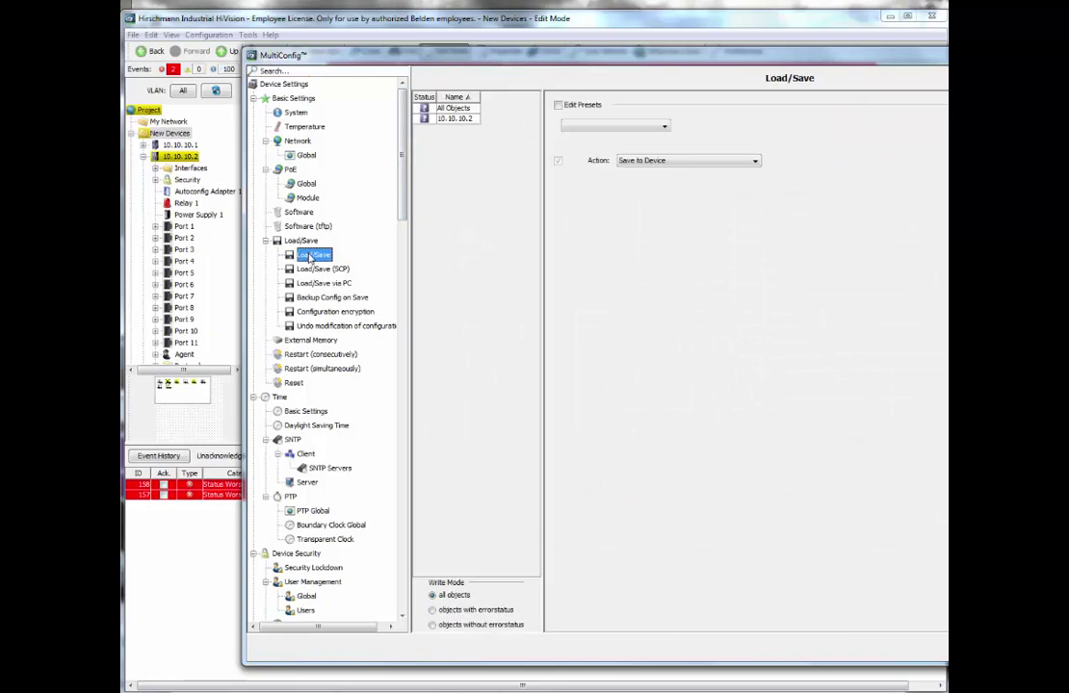
left_click(557, 161)
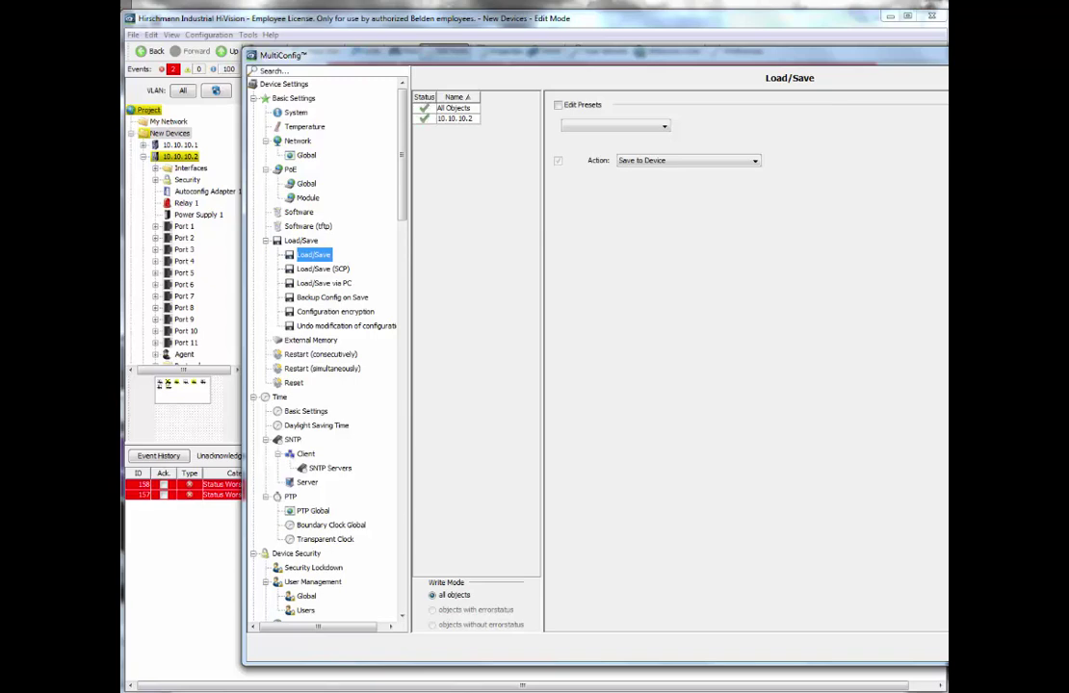
- Close MultiConfig, then select and deselect the 10.10.10.2 switch on the map
left_click(938, 55)
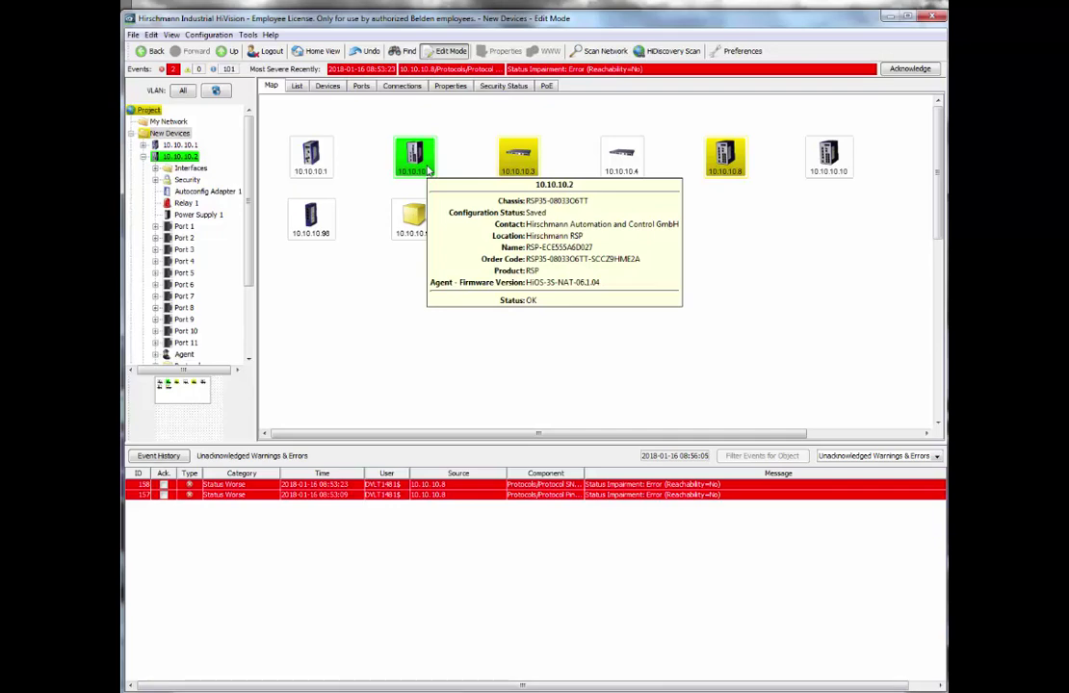
left_click(430, 170)
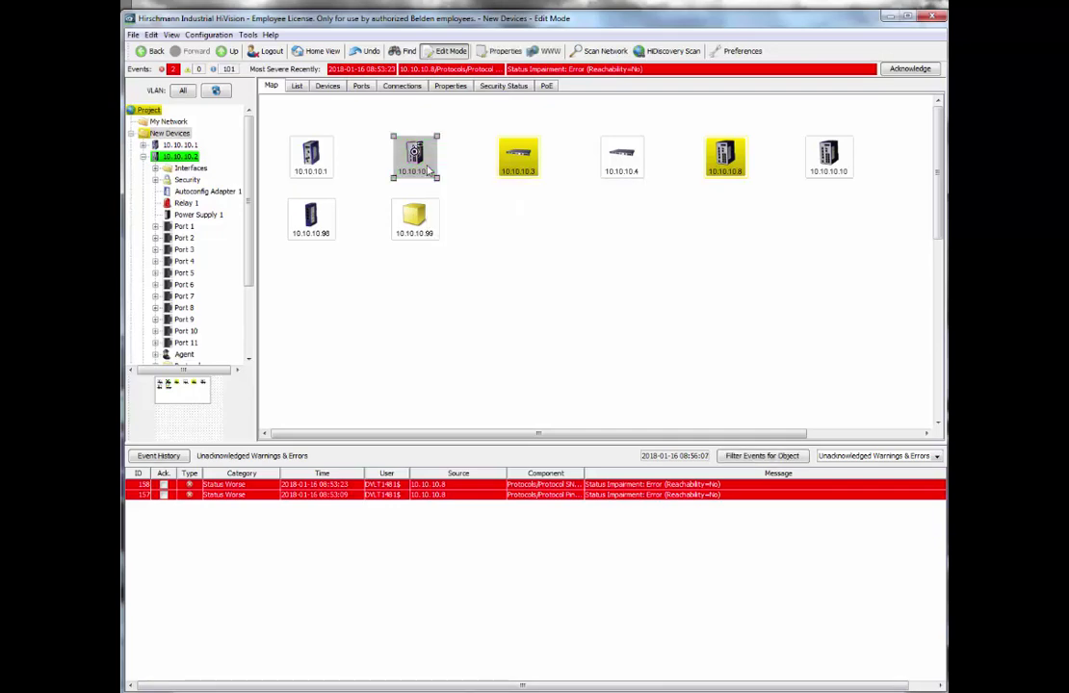
left_click(461, 166)
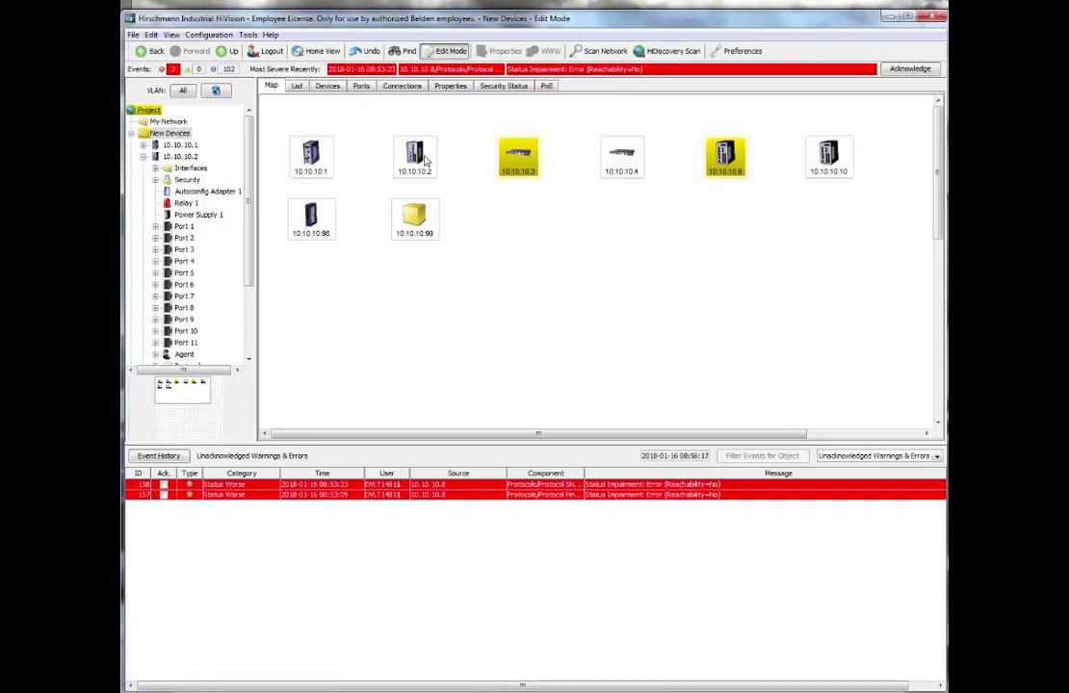
mouse_move(426, 160)
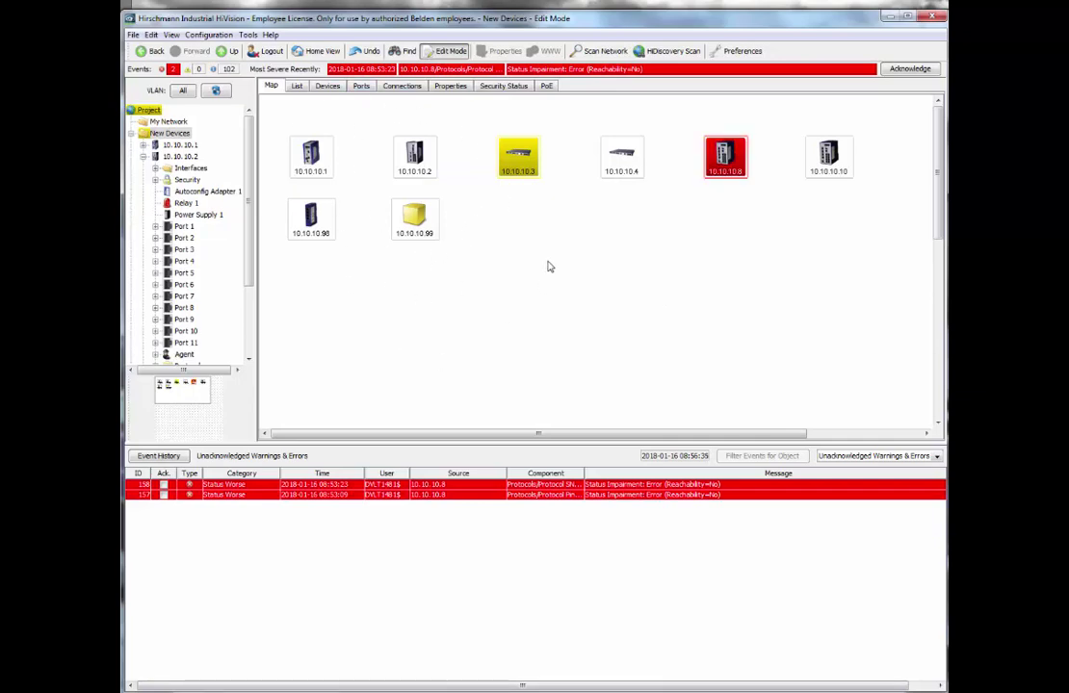
- Run Auto Topology with Create New Topology and close the progress window when finished
right_click(509, 240)
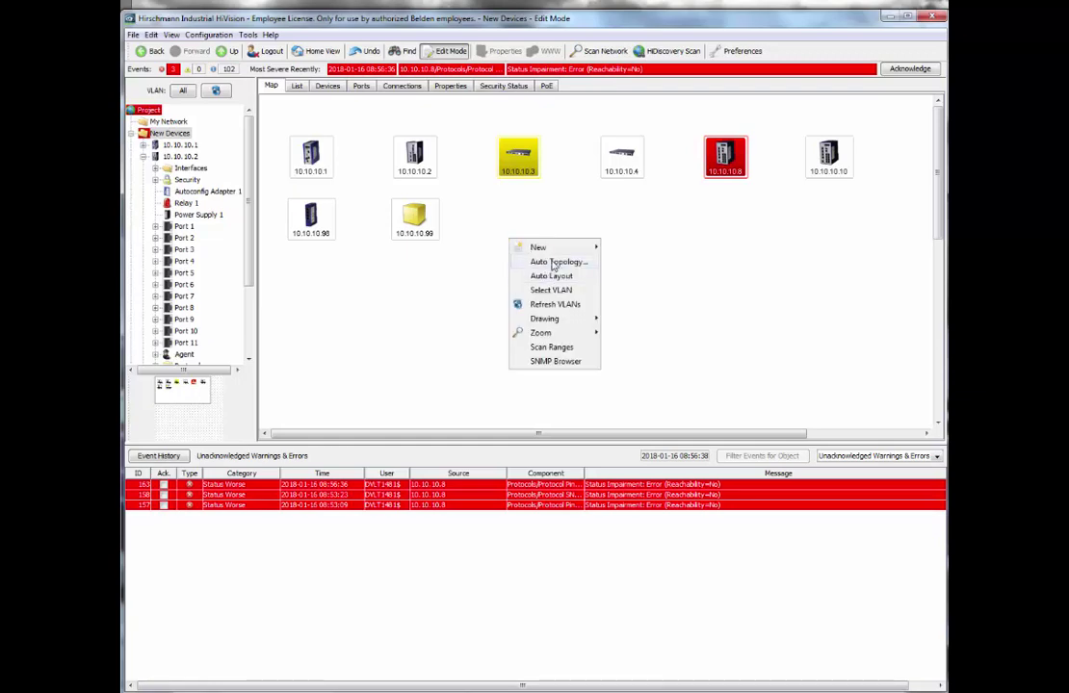
left_click(555, 263)
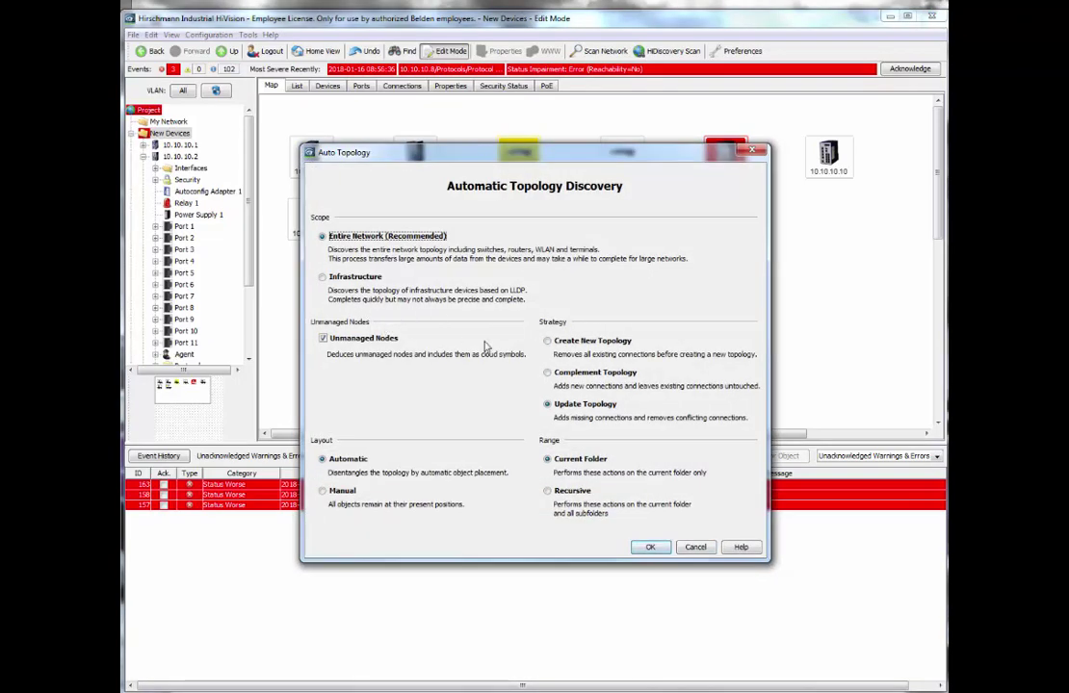
left_click(562, 345)
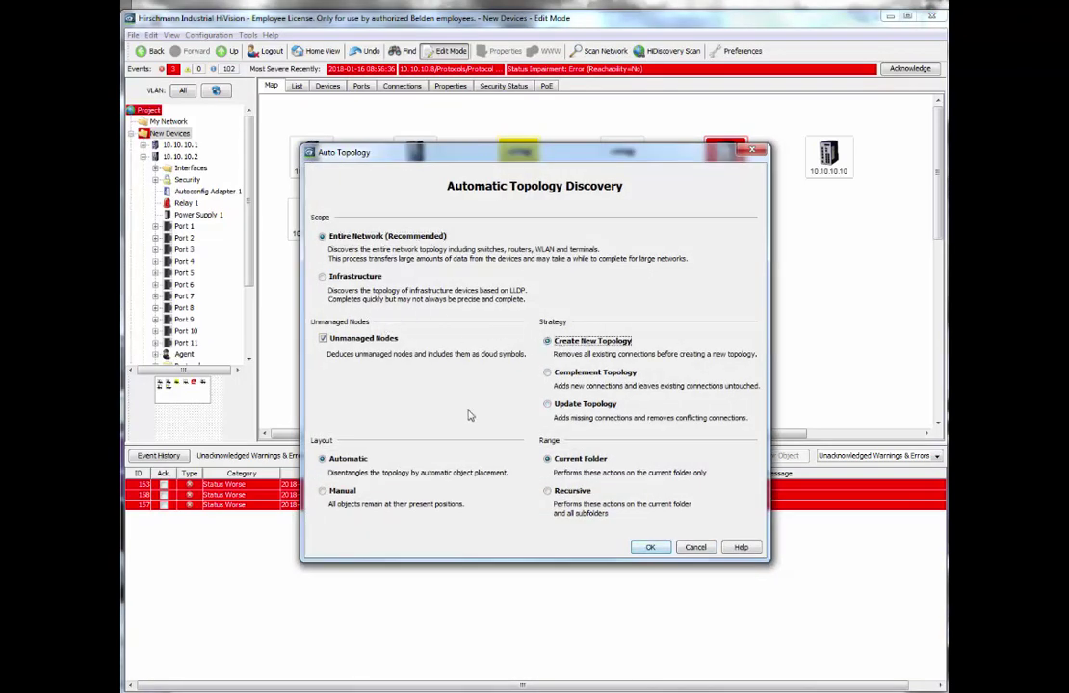
left_click(651, 548)
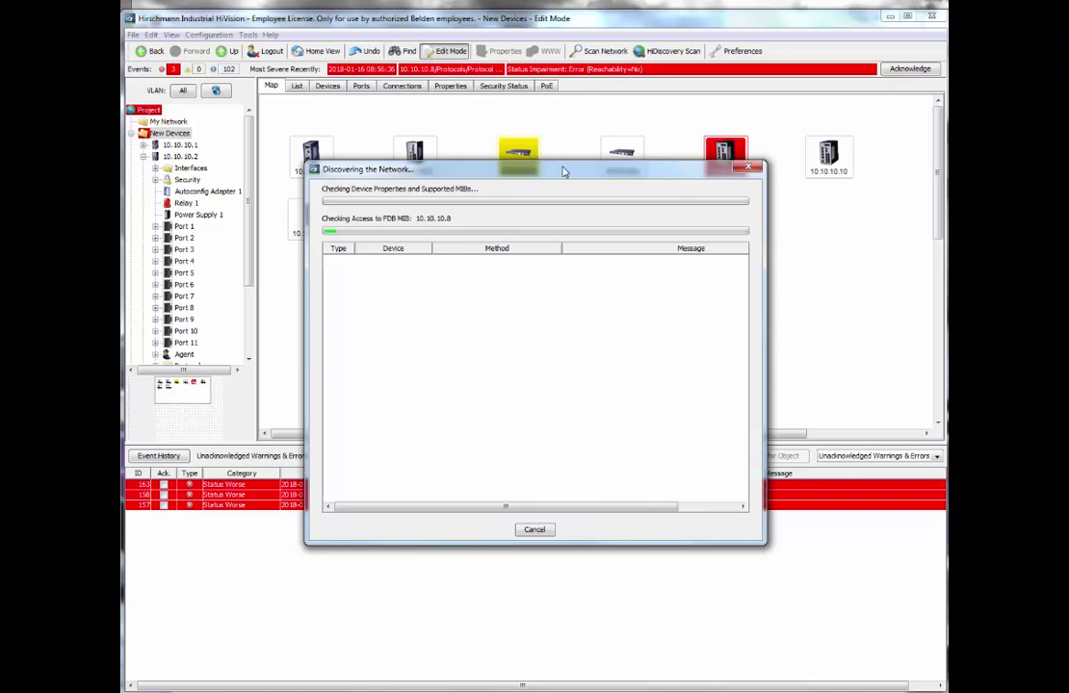
left_click_drag(564, 172, 557, 228)
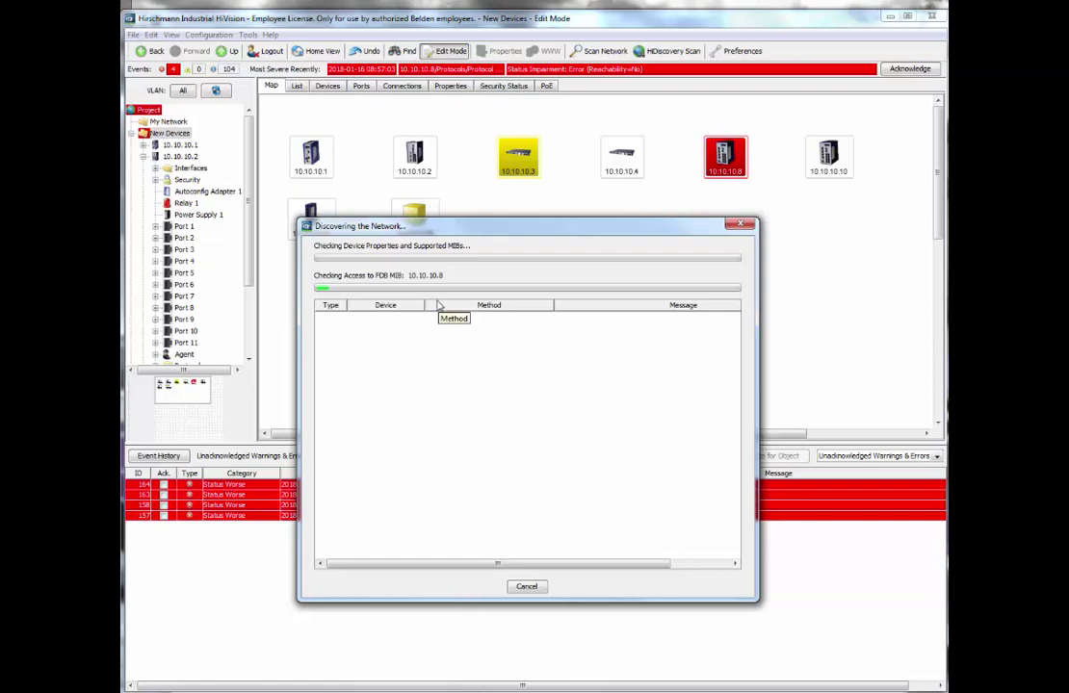
left_click(739, 227)
- Rerun Auto Topology with new-topology settings and dismiss the discovery-already-running error
right_click(514, 260)
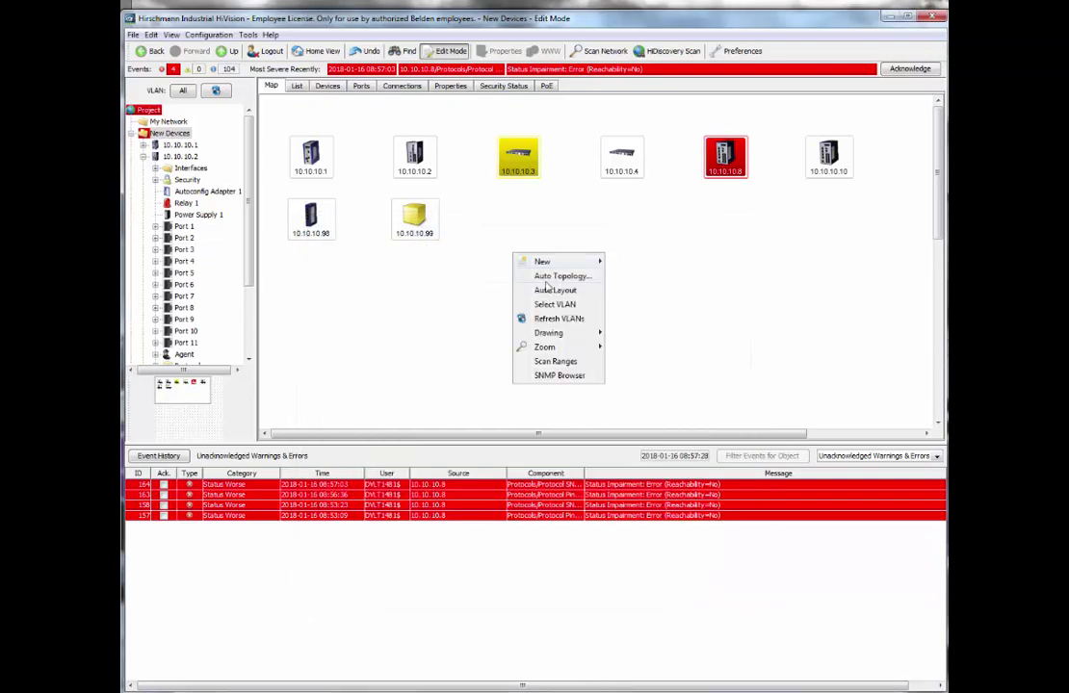
left_click(562, 275)
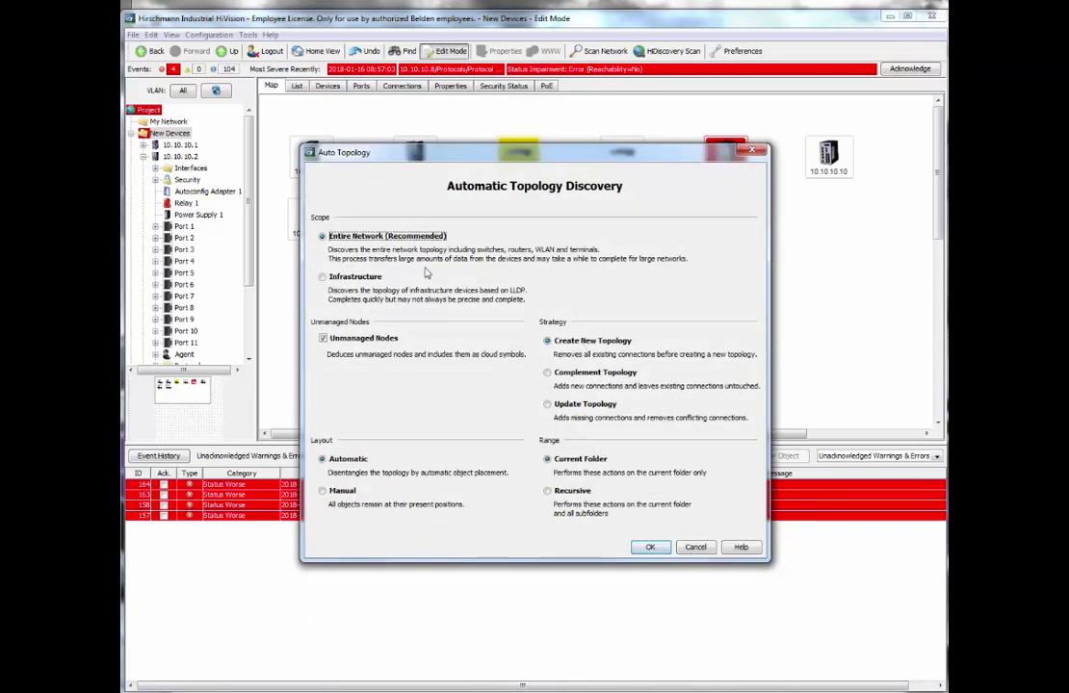
left_click_drag(400, 156, 463, 167)
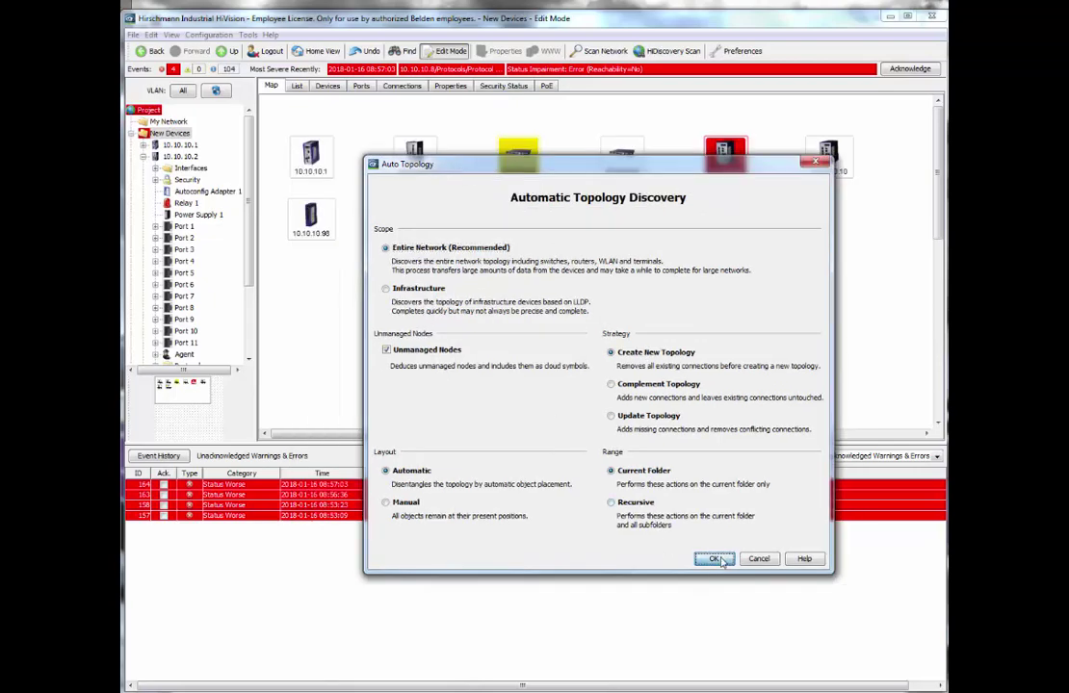
left_click(718, 561)
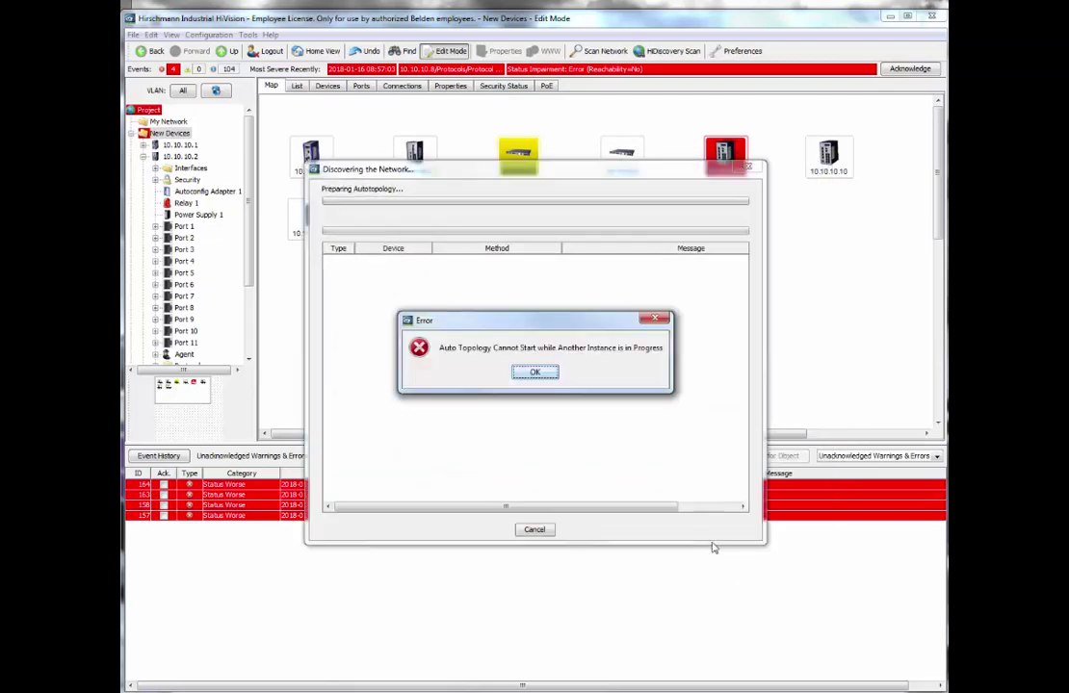
left_click(537, 375)
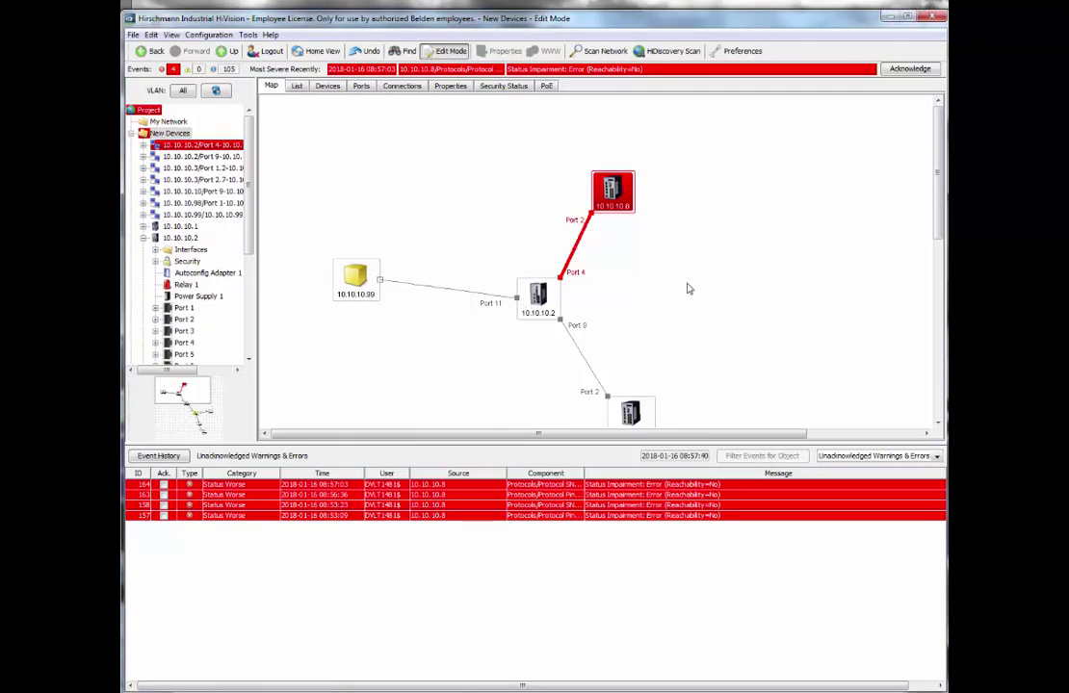
- Zoom the map to 60% and scroll to view the chain from 10.10.10.8 downward
right_click(739, 273)
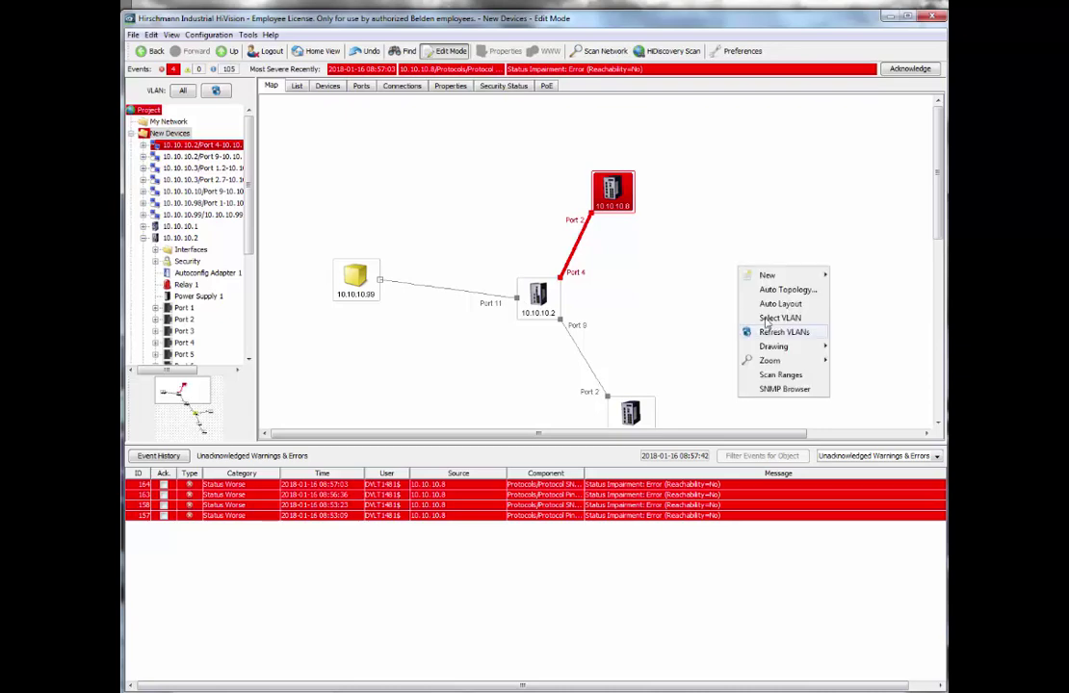
mouse_move(807, 362)
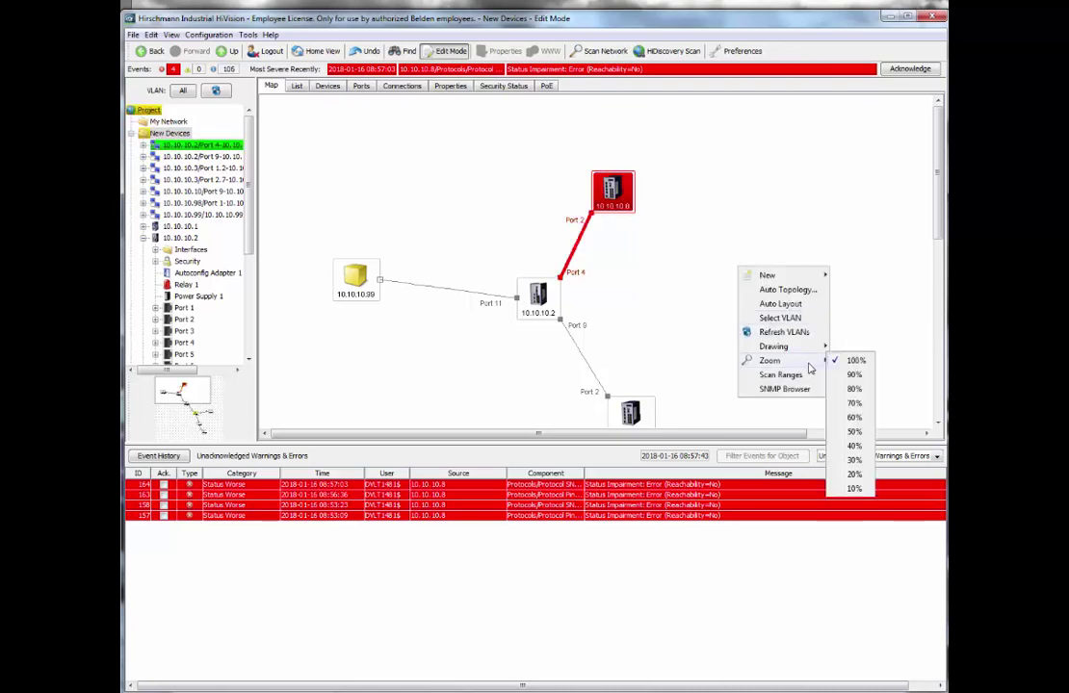
left_click(855, 417)
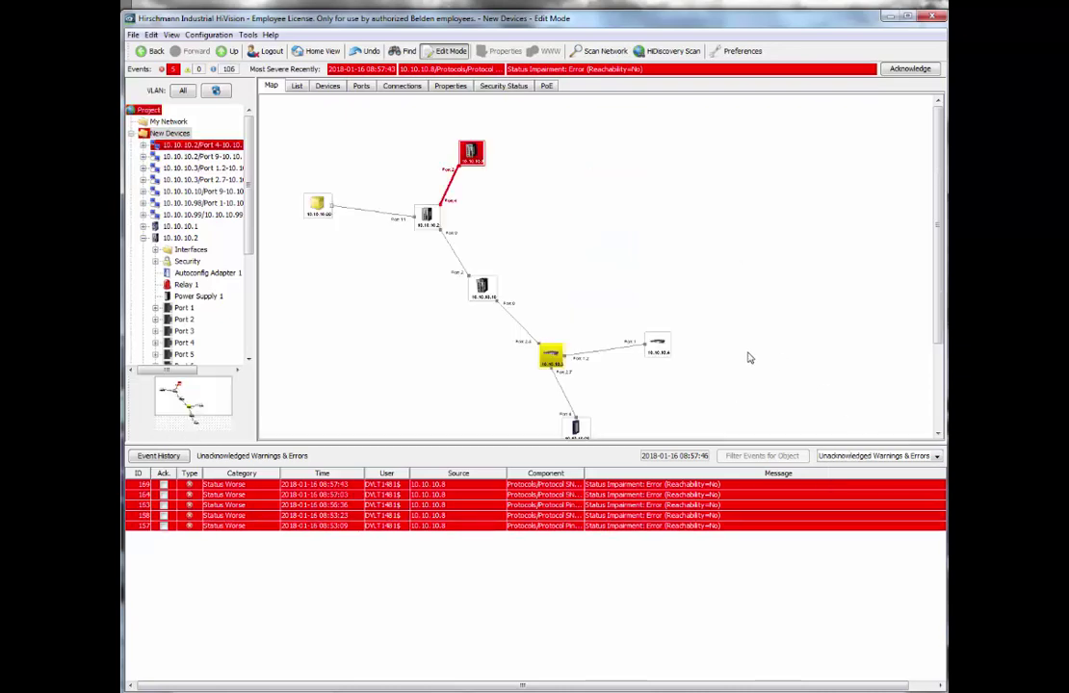
scroll(749, 359, "down", 2)
scroll(753, 361, "down", 2)
scroll(754, 363, "up", 2)
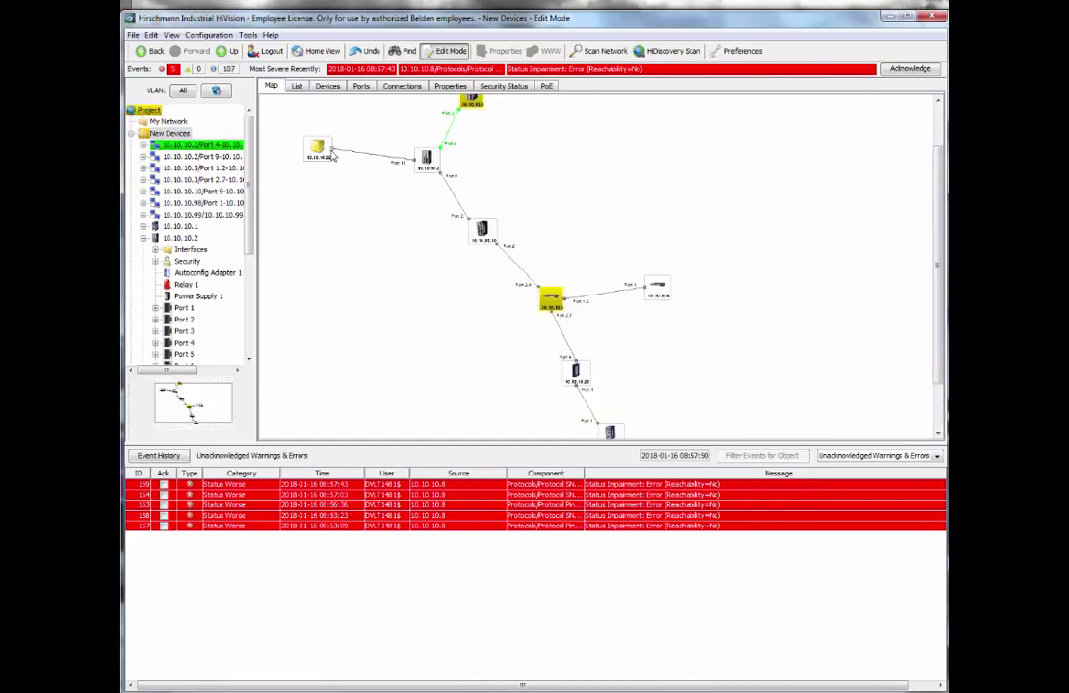
mouse_move(323, 156)
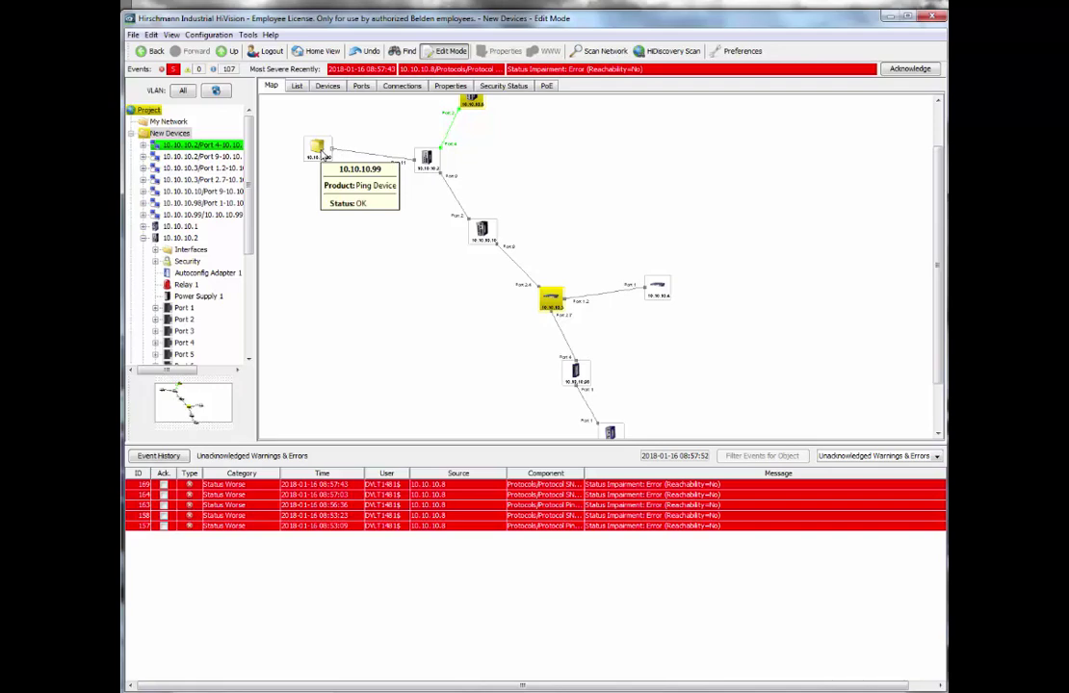
scroll(462, 280, "up", 2)
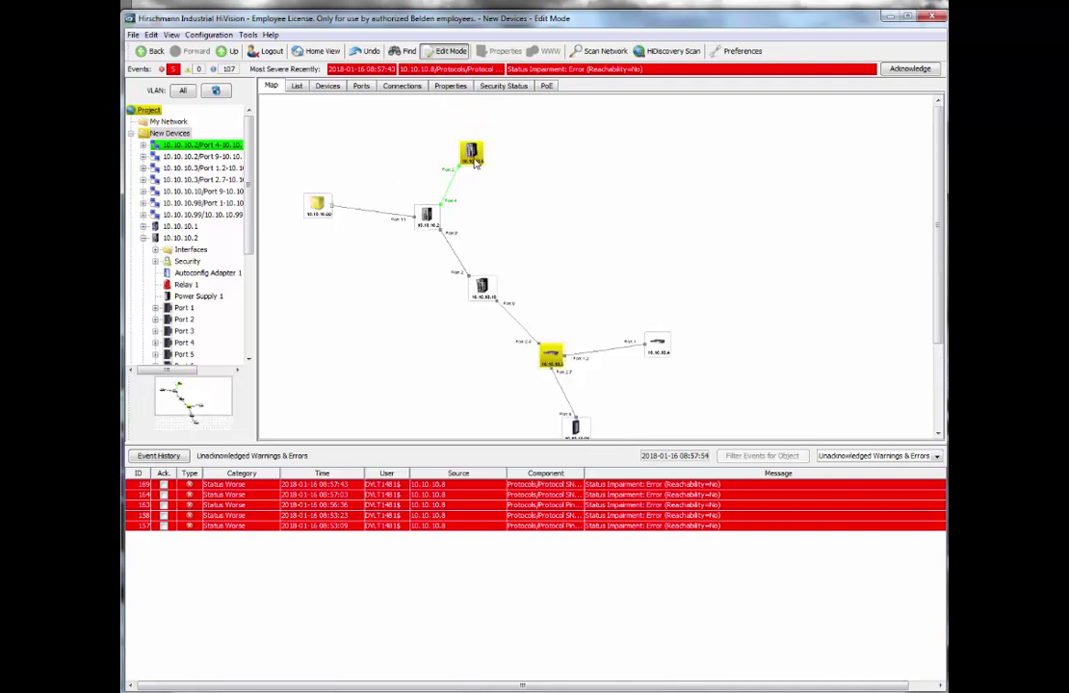